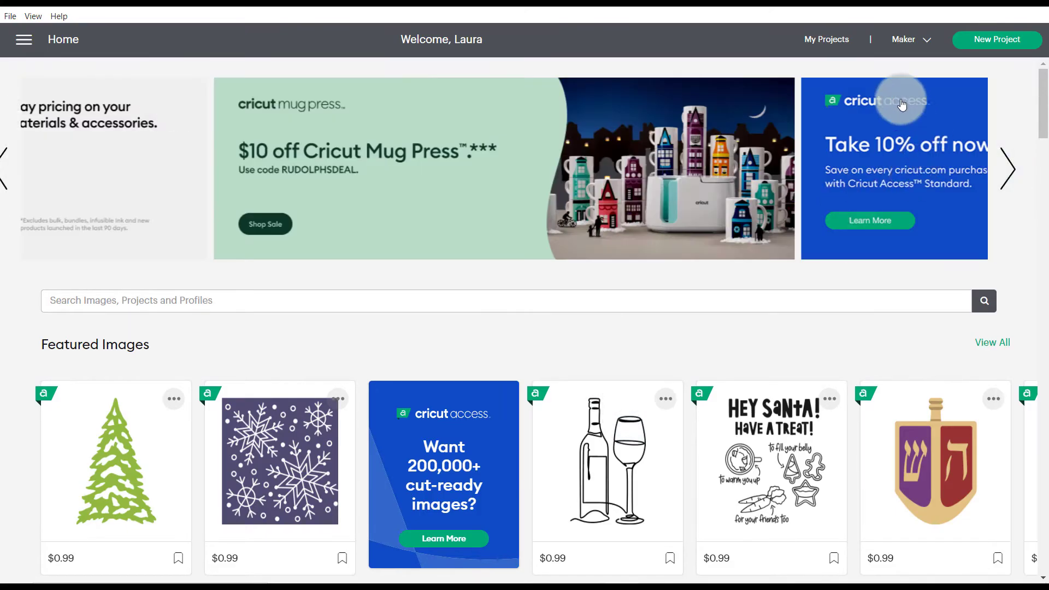
Step: Start a new project and upload the SVG file Christmas Advent Houses 1-24 as a cut image
click(1034, 45)
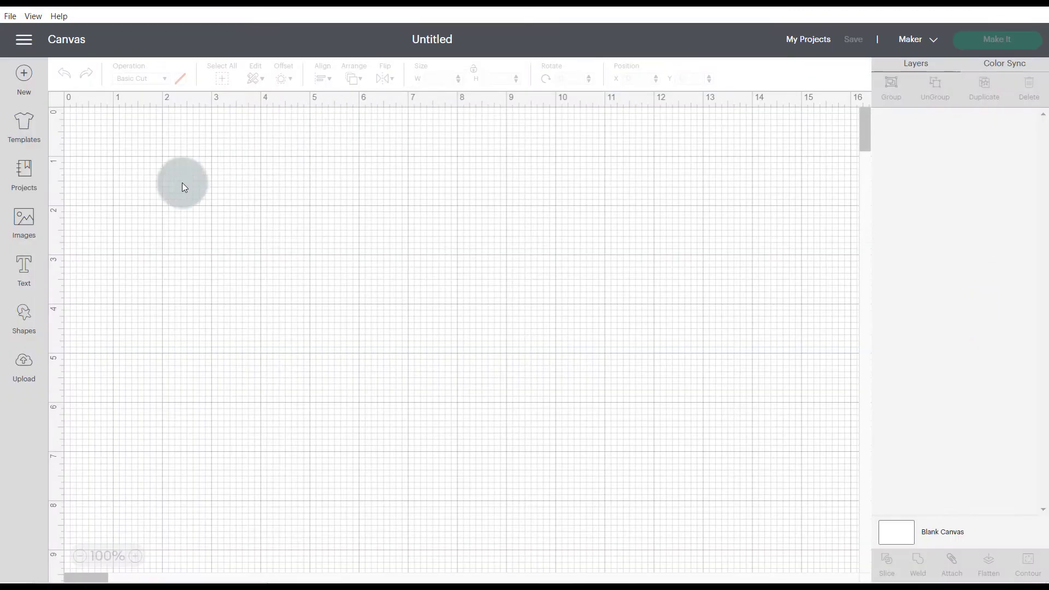
click(24, 368)
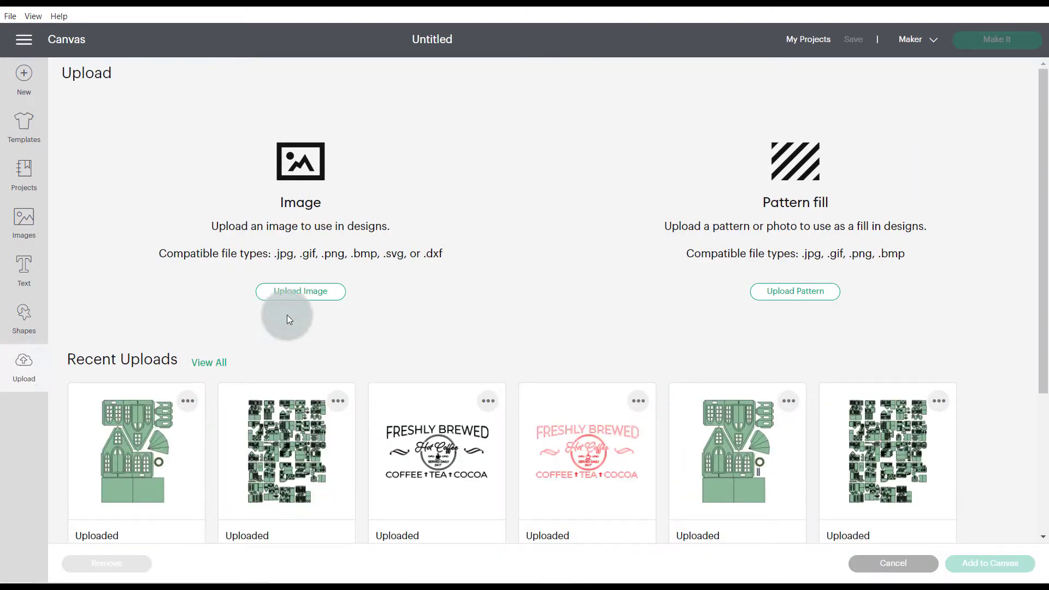
click(307, 293)
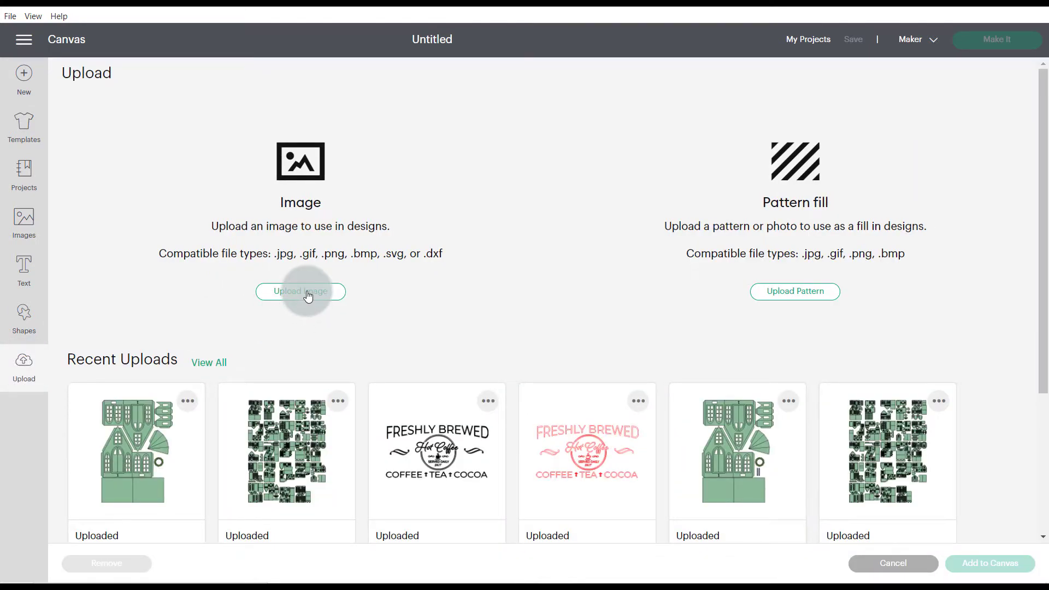
click(564, 308)
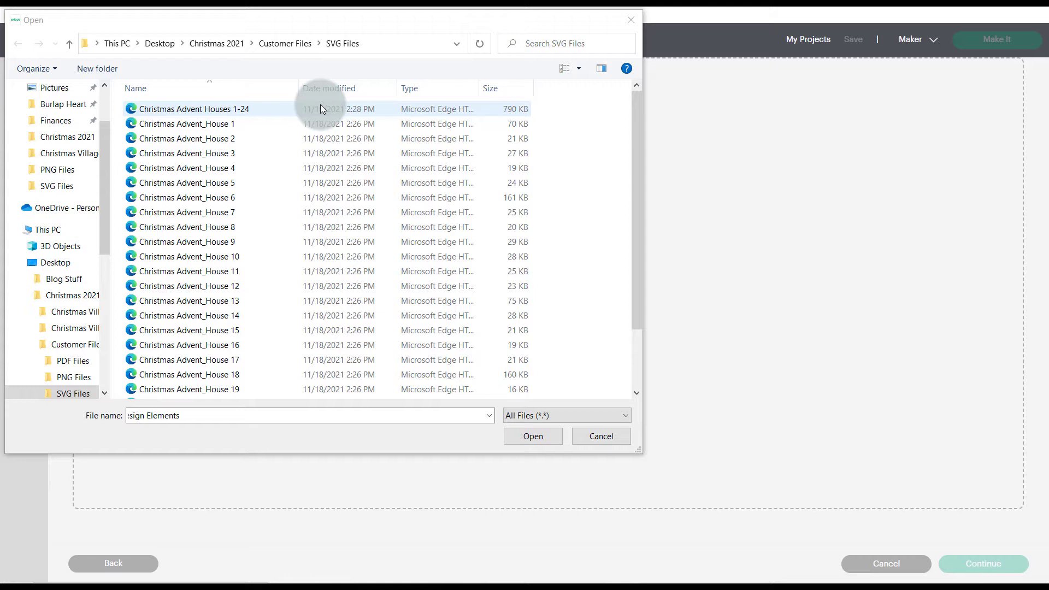
click(202, 108)
click(525, 437)
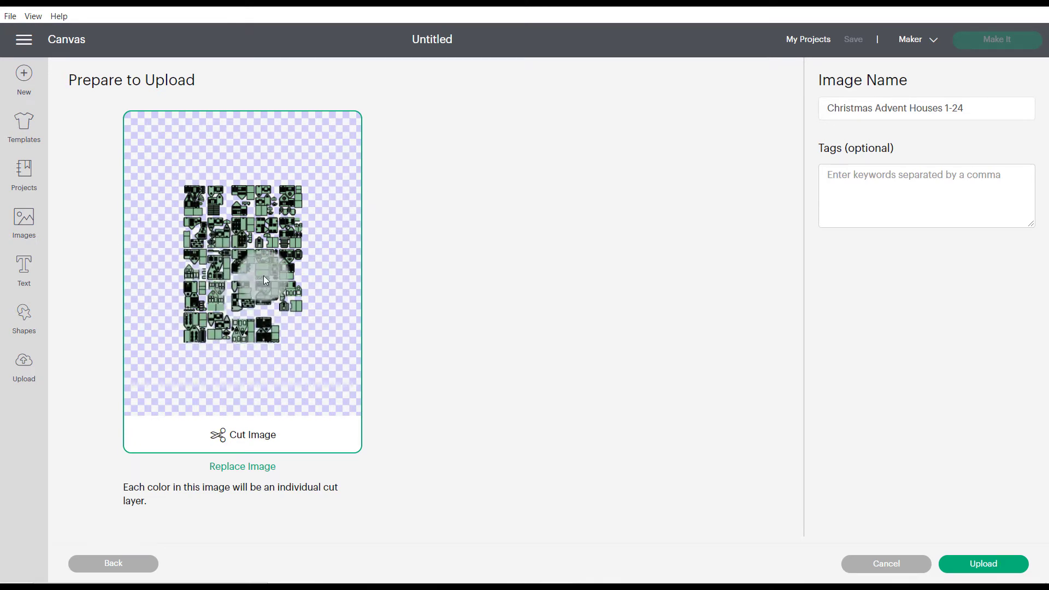
click(978, 566)
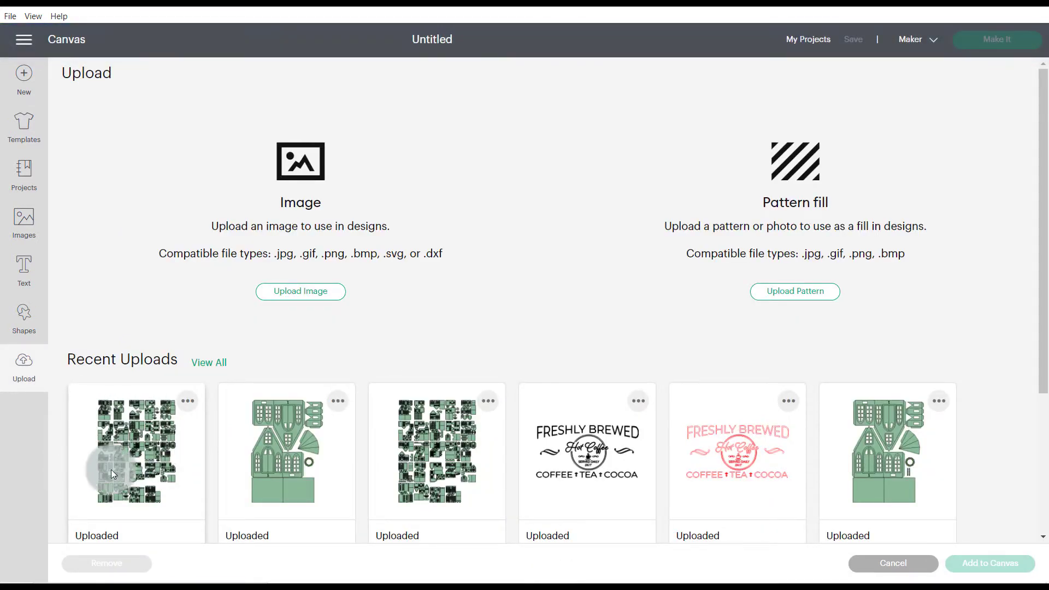
Step: Add the newly uploaded houses image to the canvas and shift the whole design slightly to about X 1.046, Y 0.643
click(138, 432)
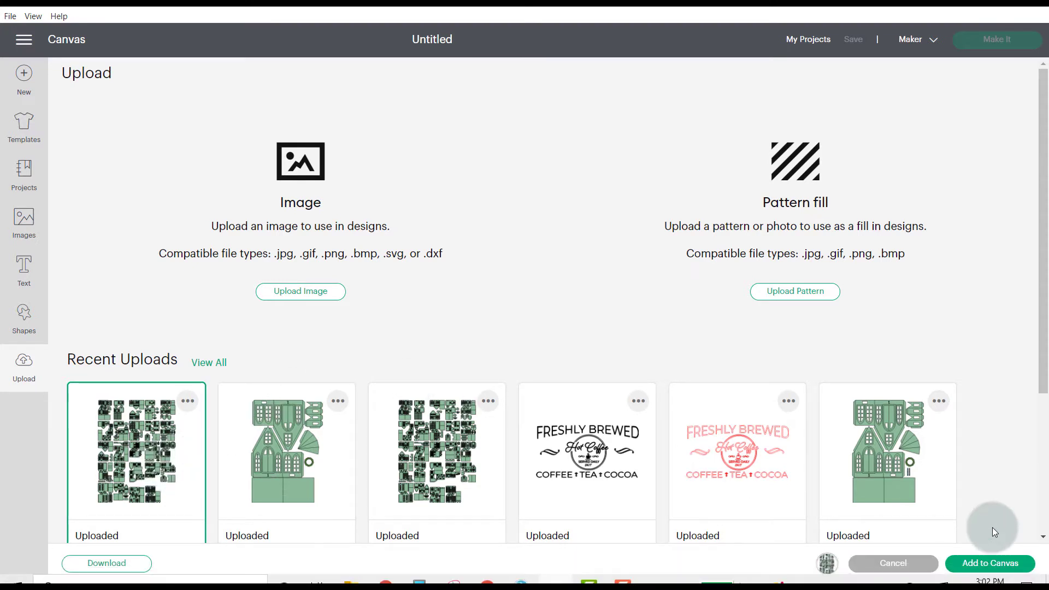
click(987, 567)
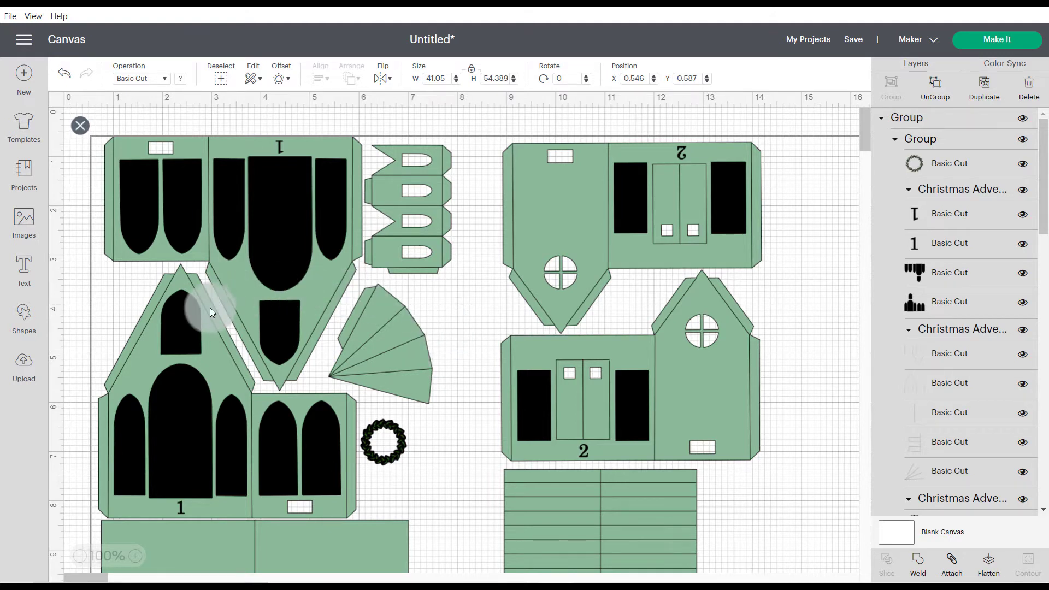
click(82, 557)
click(81, 556)
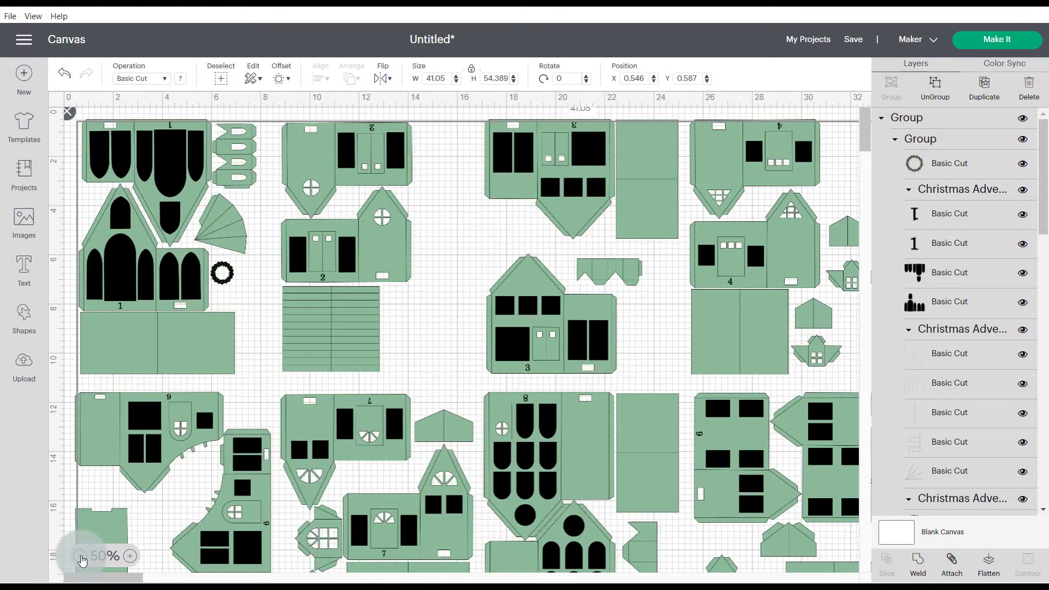
click(80, 556)
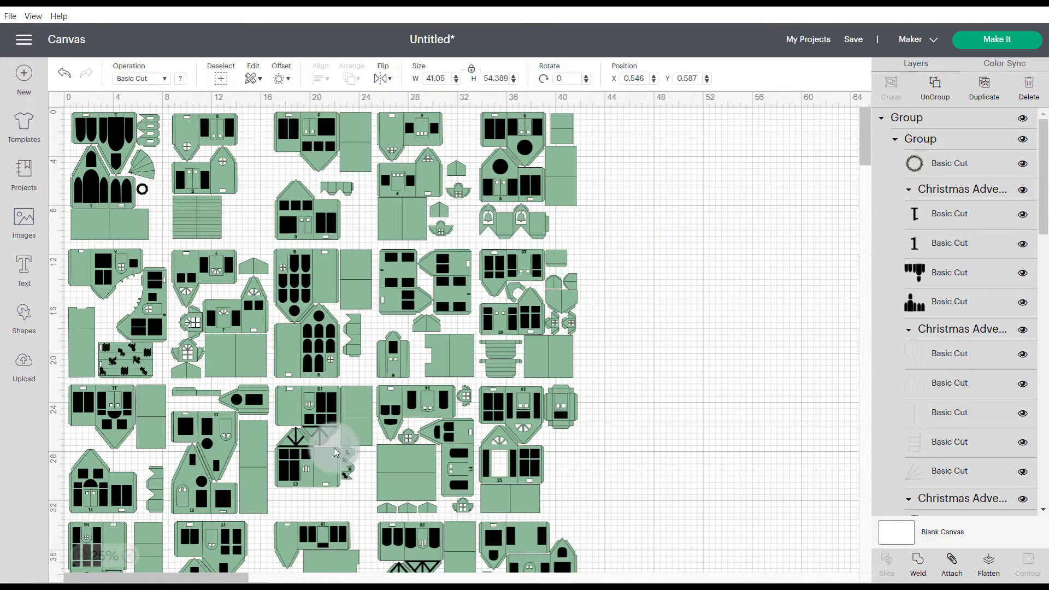
mouse_move(324, 280)
mouse_down()
mouse_move(345, 289)
mouse_move(332, 283)
mouse_up()
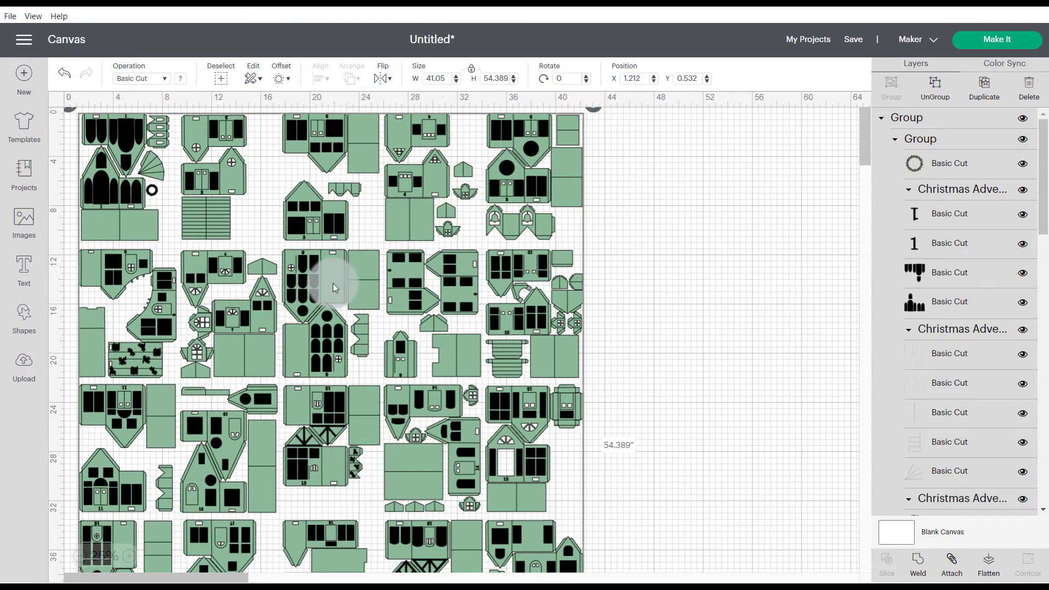
mouse_move(330, 281)
mouse_down()
mouse_move(458, 303)
mouse_move(329, 282)
mouse_up()
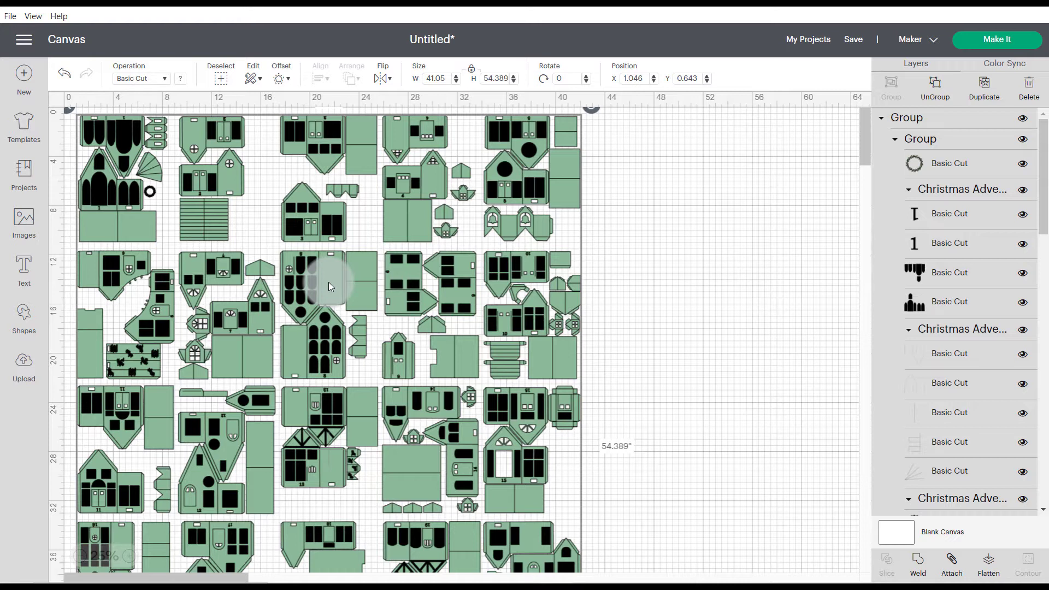
Step: Ungroup the complete design into individual house groups and deselect everything
right_click(328, 281)
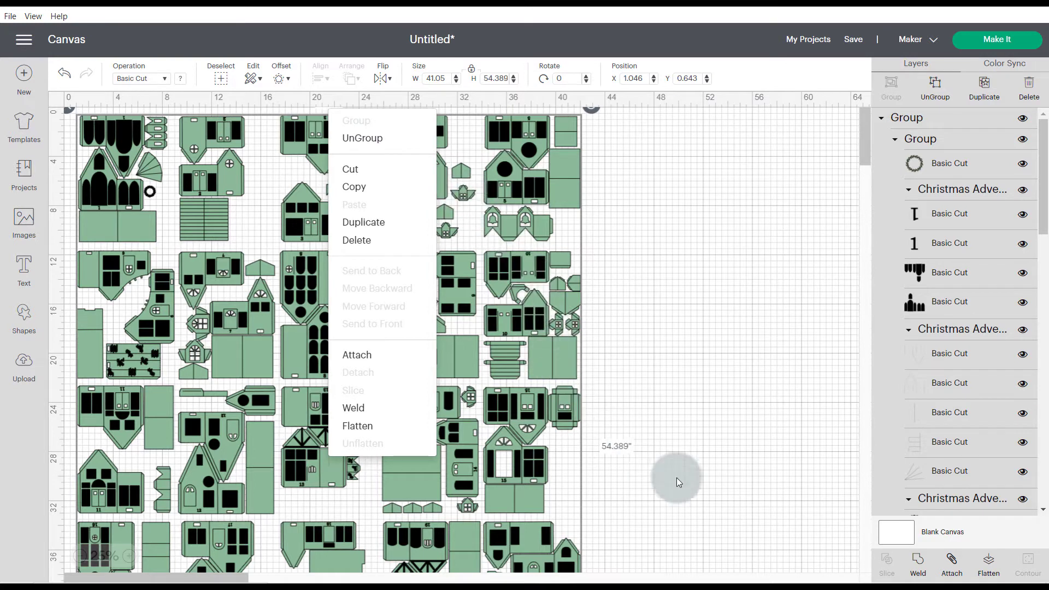
click(644, 453)
click(337, 359)
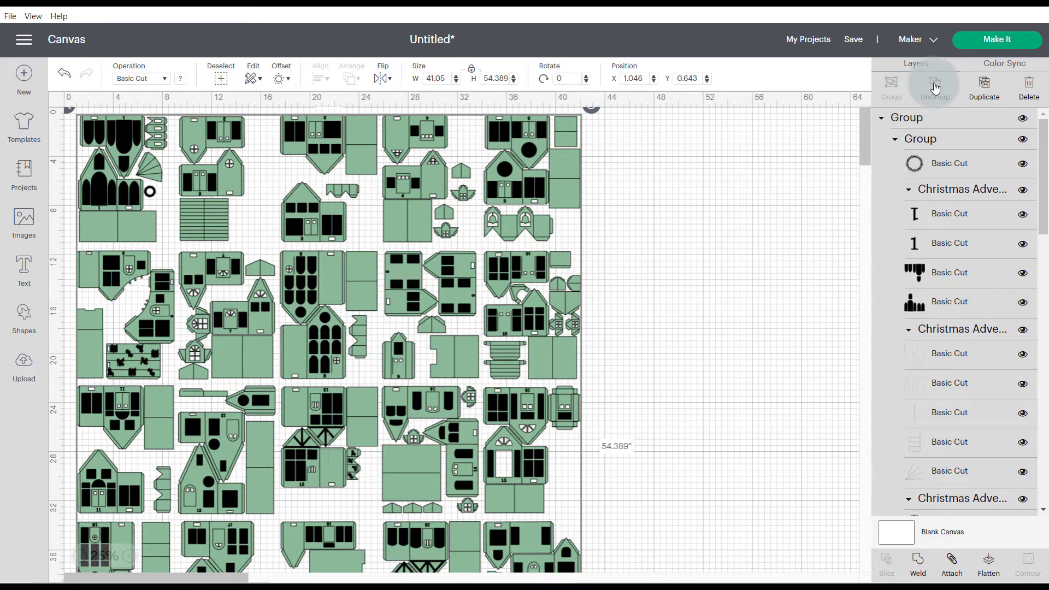
click(935, 89)
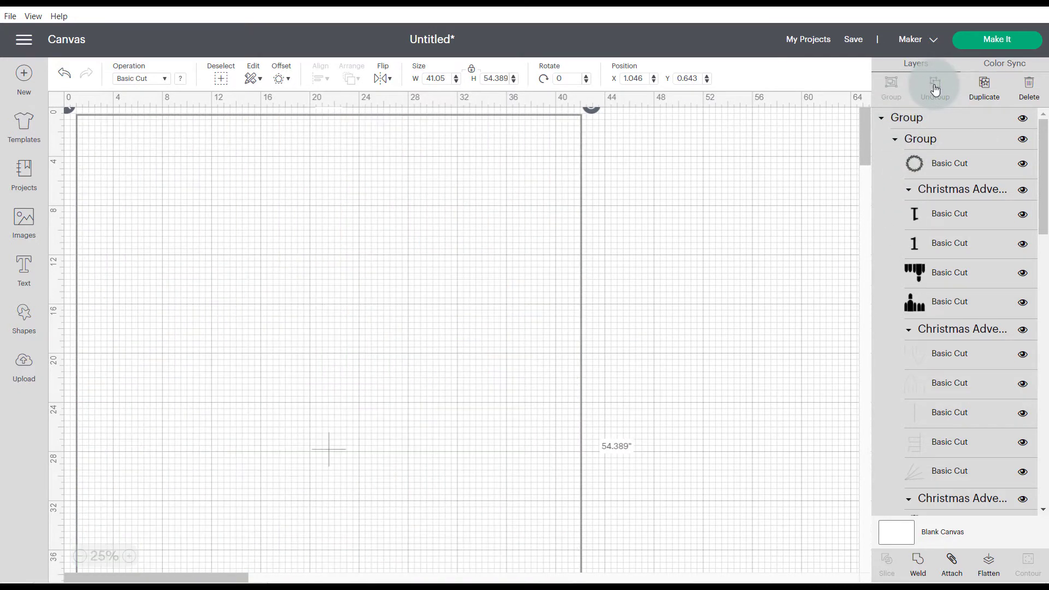
click(689, 165)
Step: Select the houses in the first row one after another to check that each is its own group
click(520, 183)
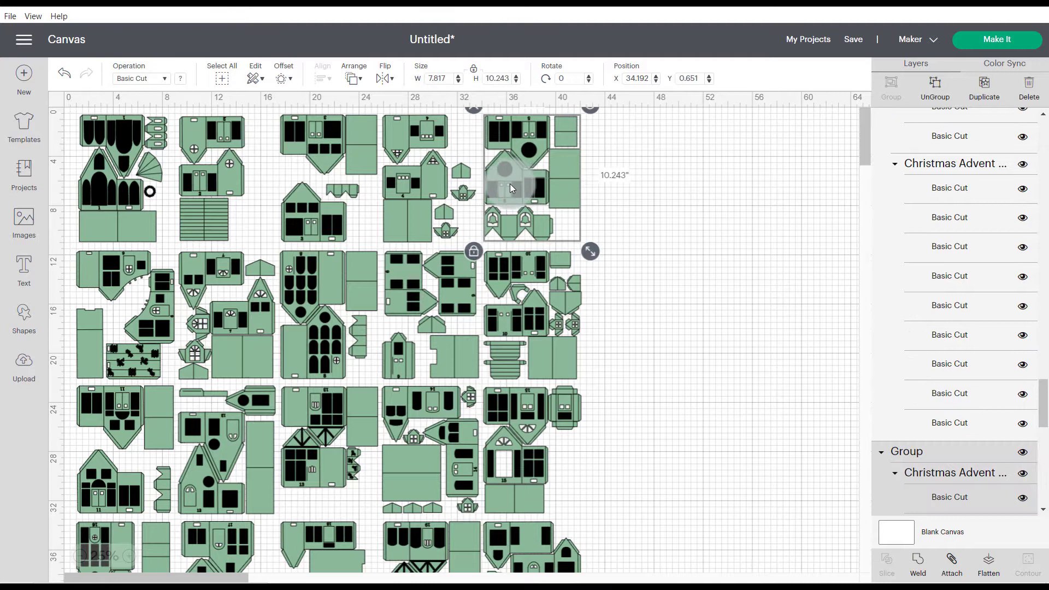
click(414, 182)
click(325, 187)
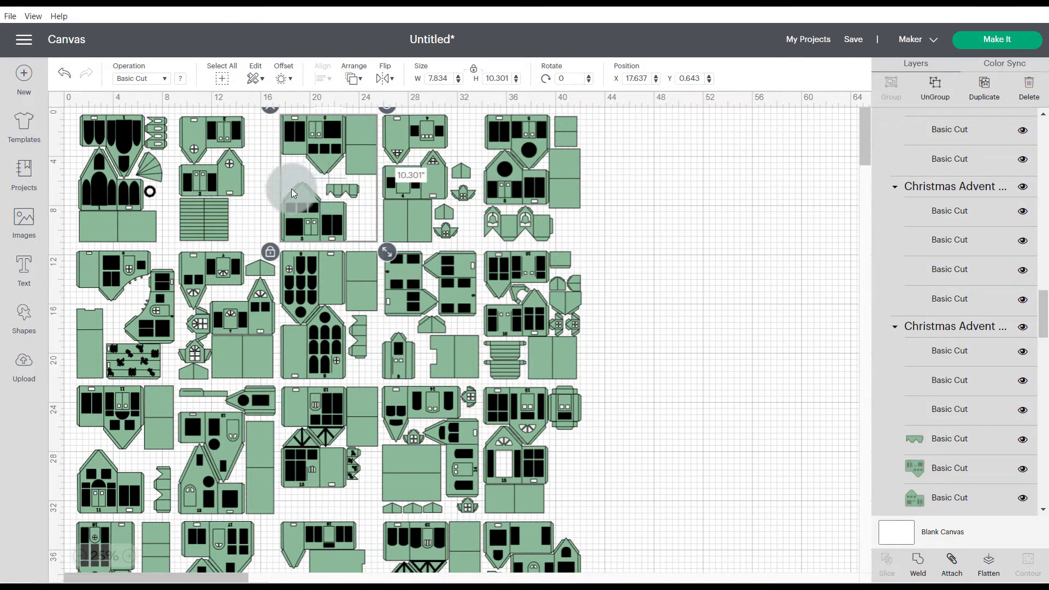
click(206, 187)
click(138, 189)
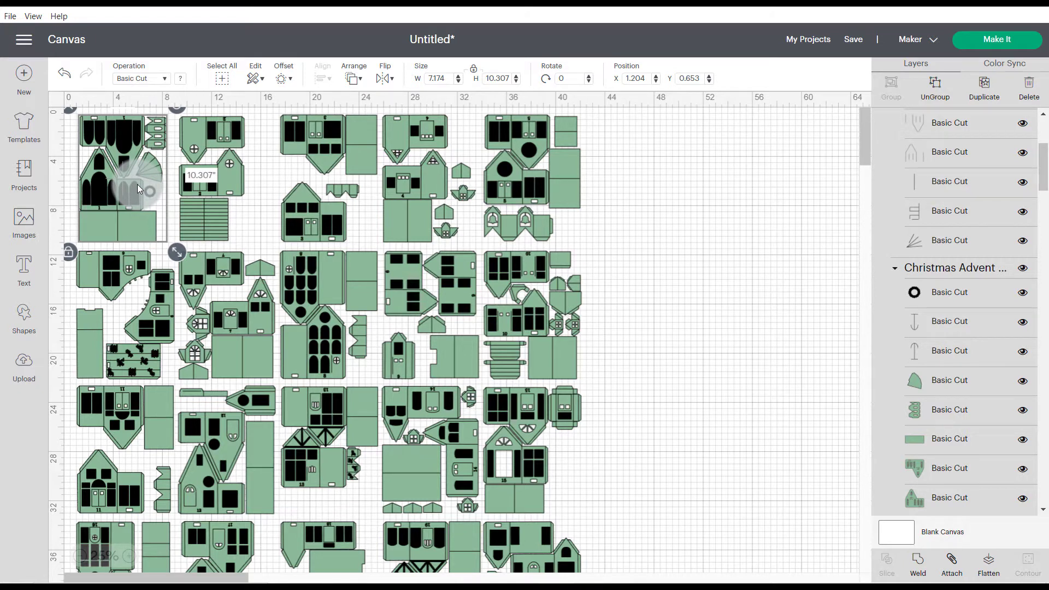
click(229, 199)
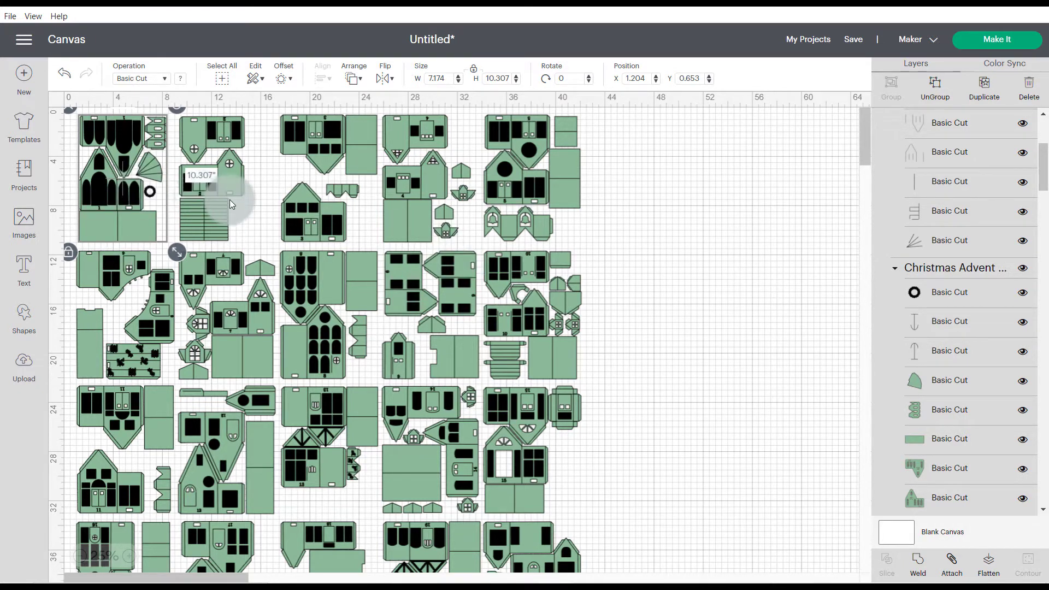
click(337, 188)
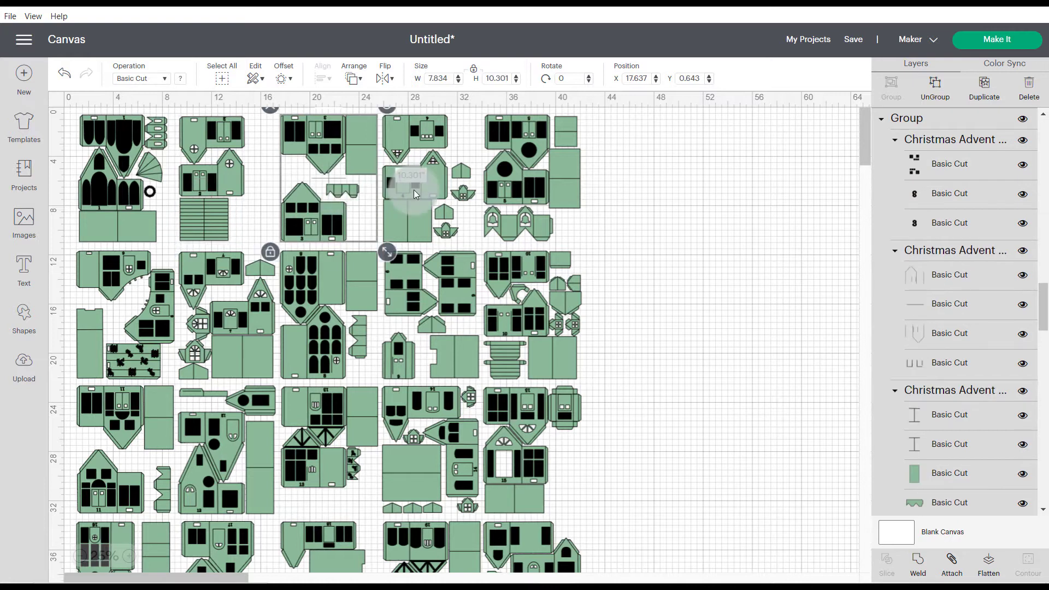
click(530, 195)
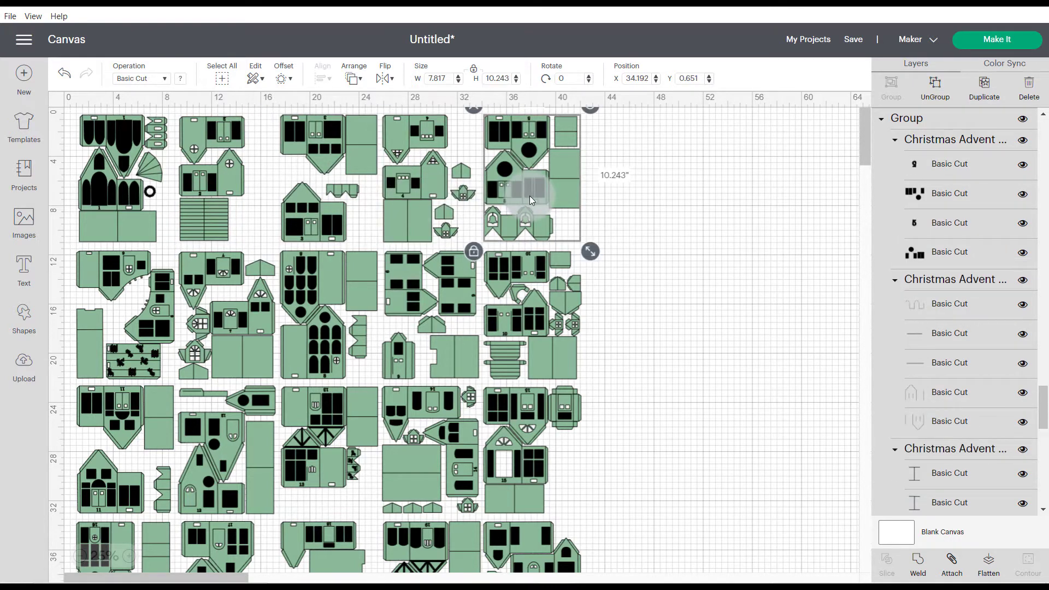
Step: Change the operation of house 1's wreath layer to Pen
click(72, 148)
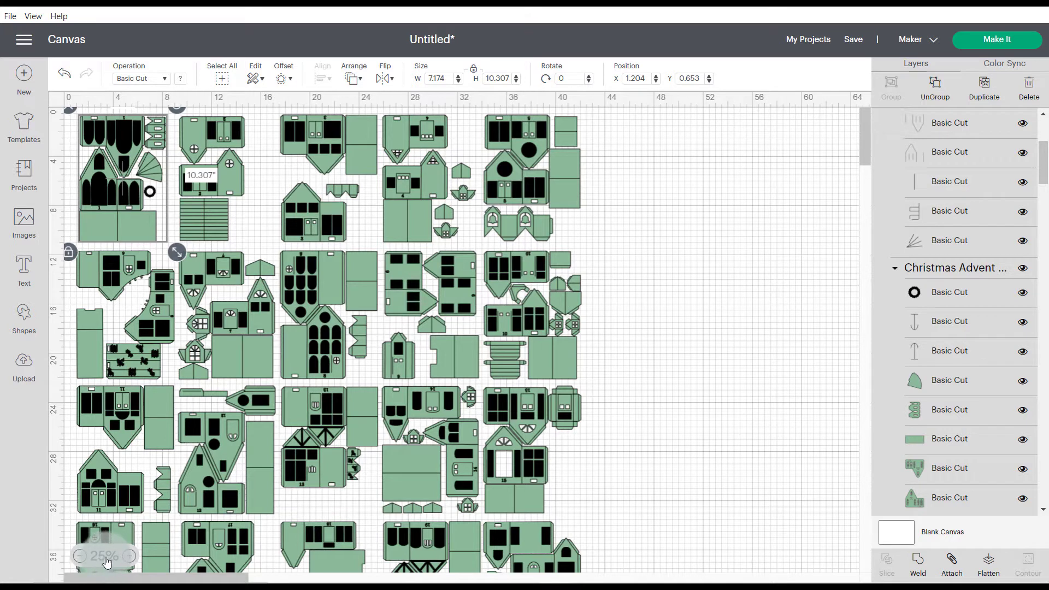
click(129, 556)
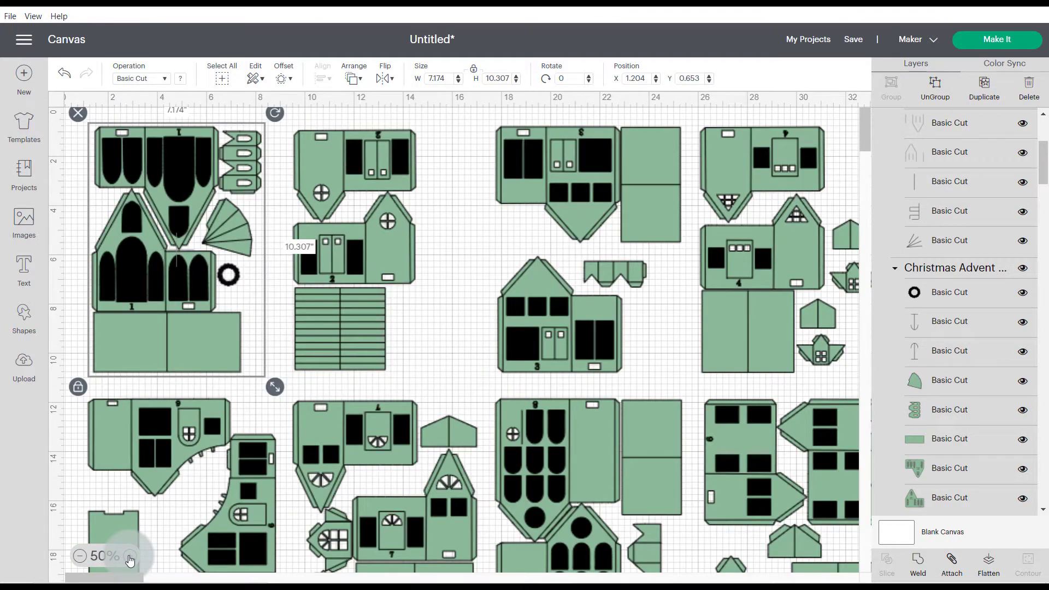
click(129, 556)
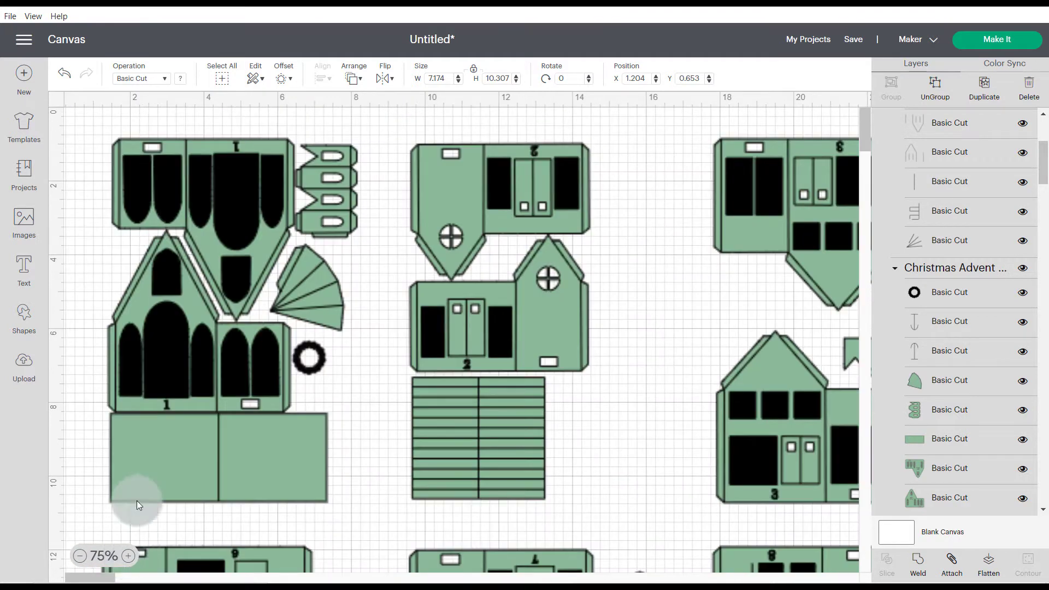
click(290, 289)
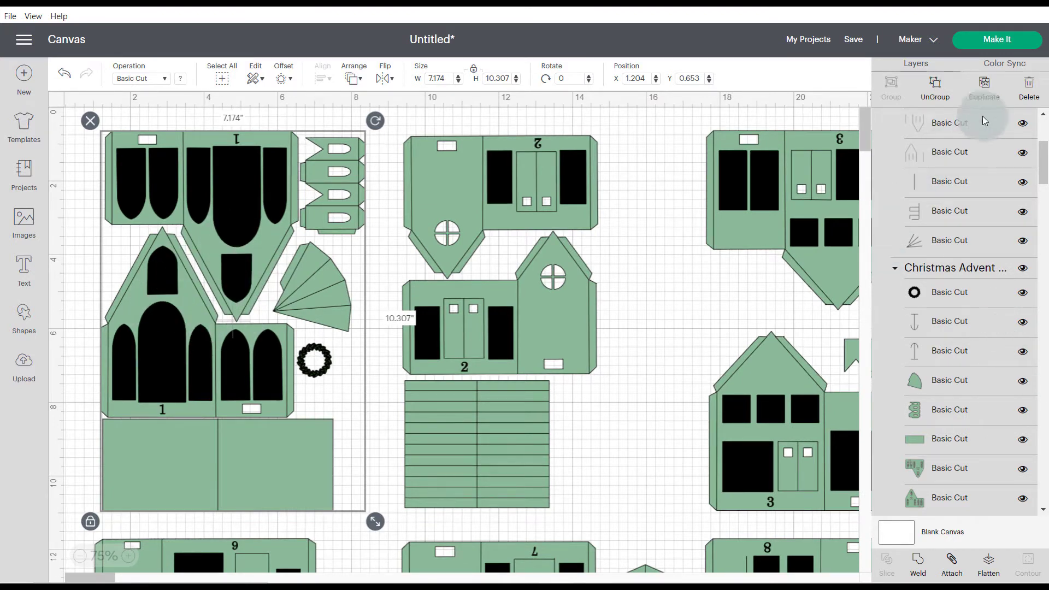
scroll(1043, 157, up, 1)
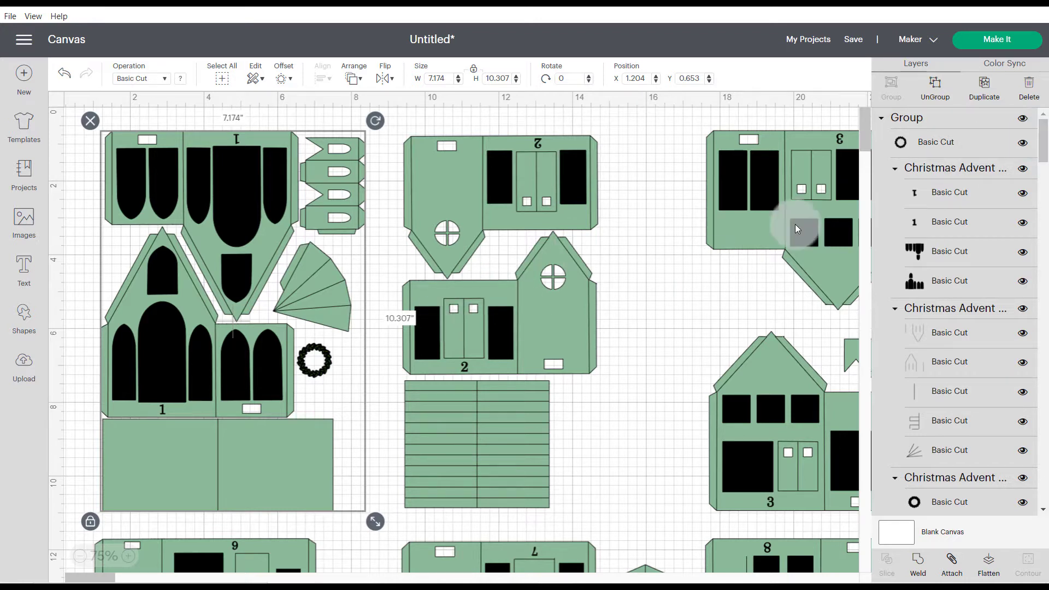
click(949, 141)
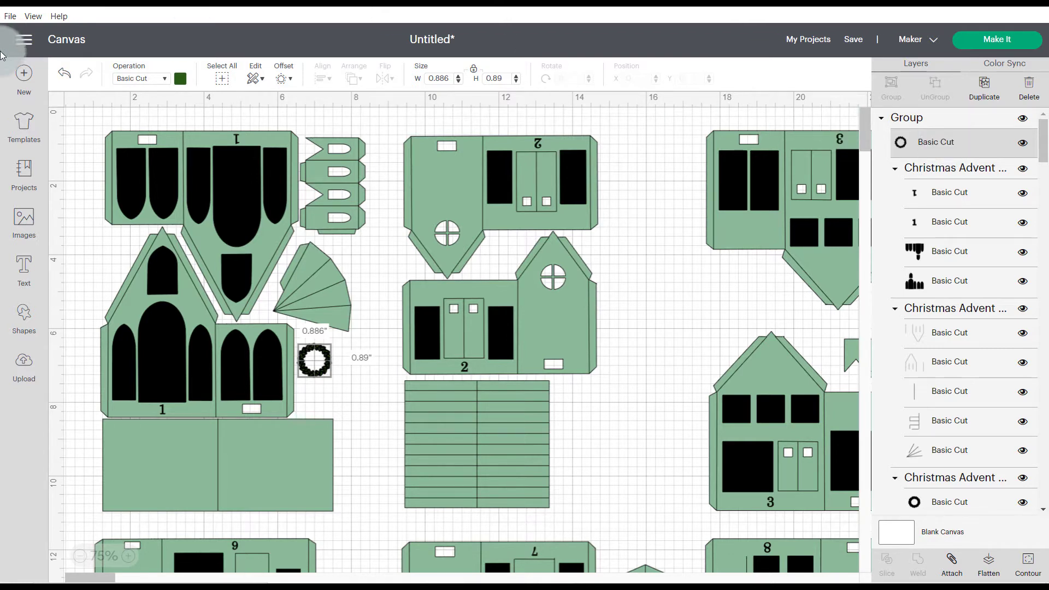
click(166, 80)
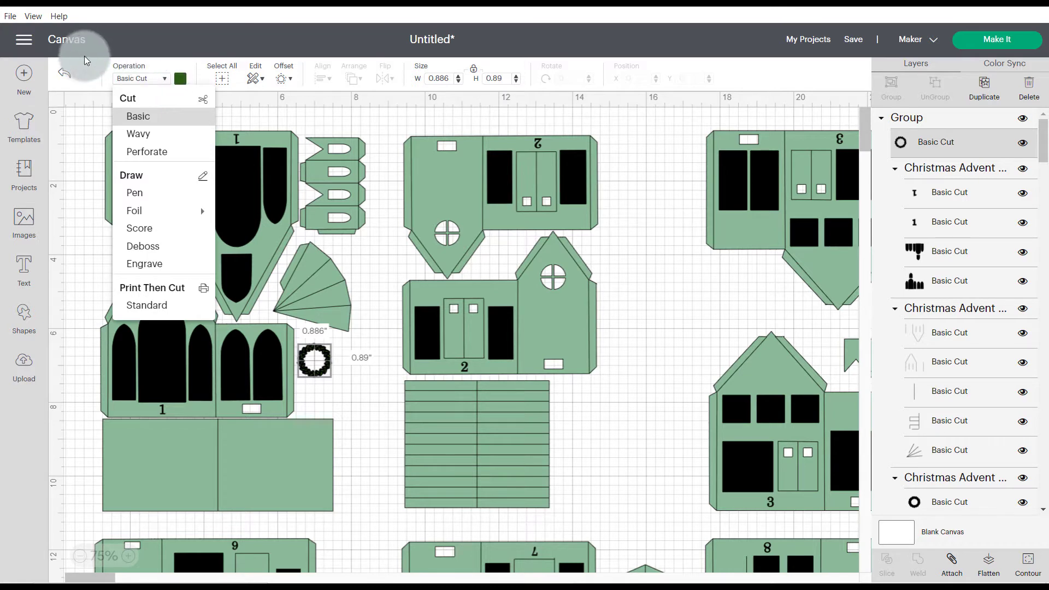
click(165, 78)
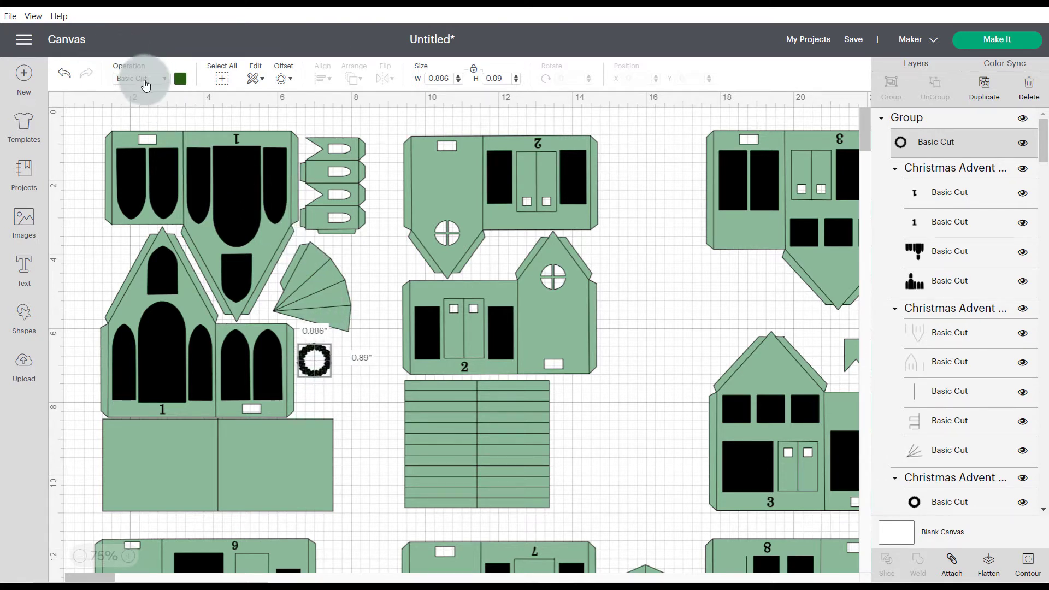
click(165, 81)
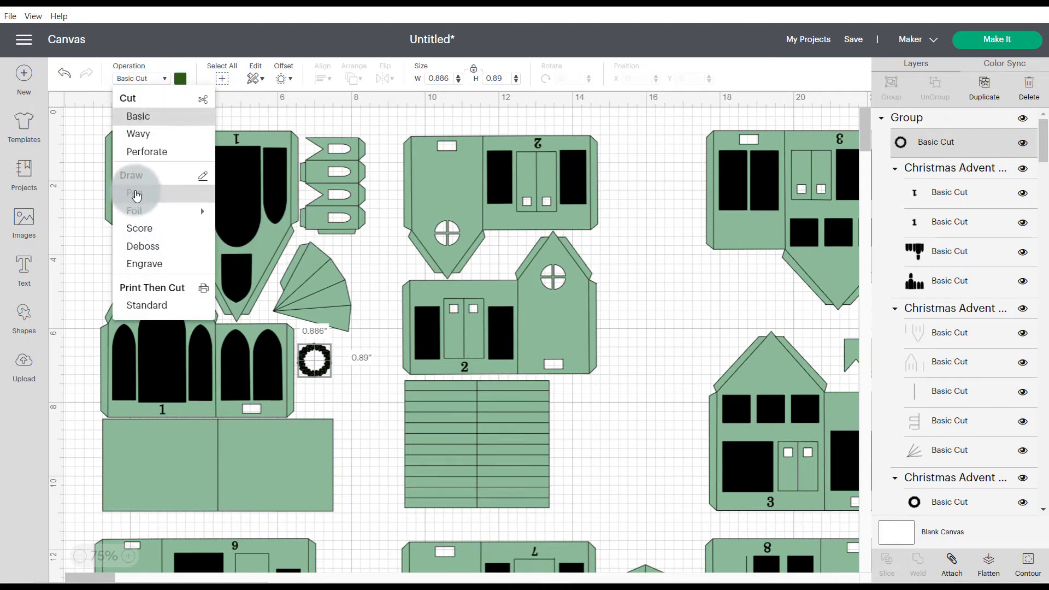
click(136, 195)
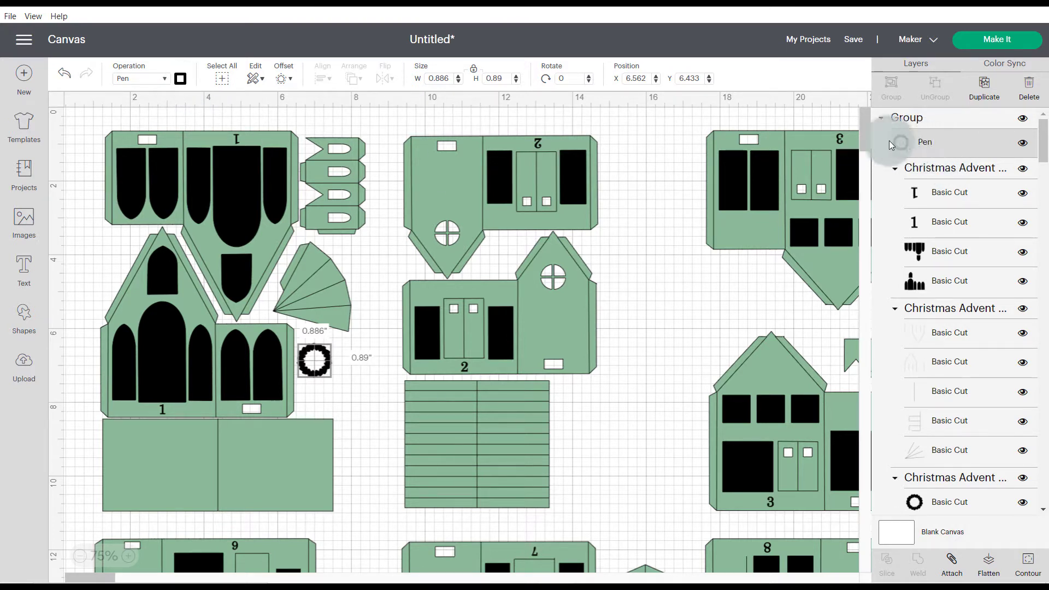
Step: Set the wreath's pen colour to Very Berry, keeping the Fine Point (0.4mm) pen type
click(180, 80)
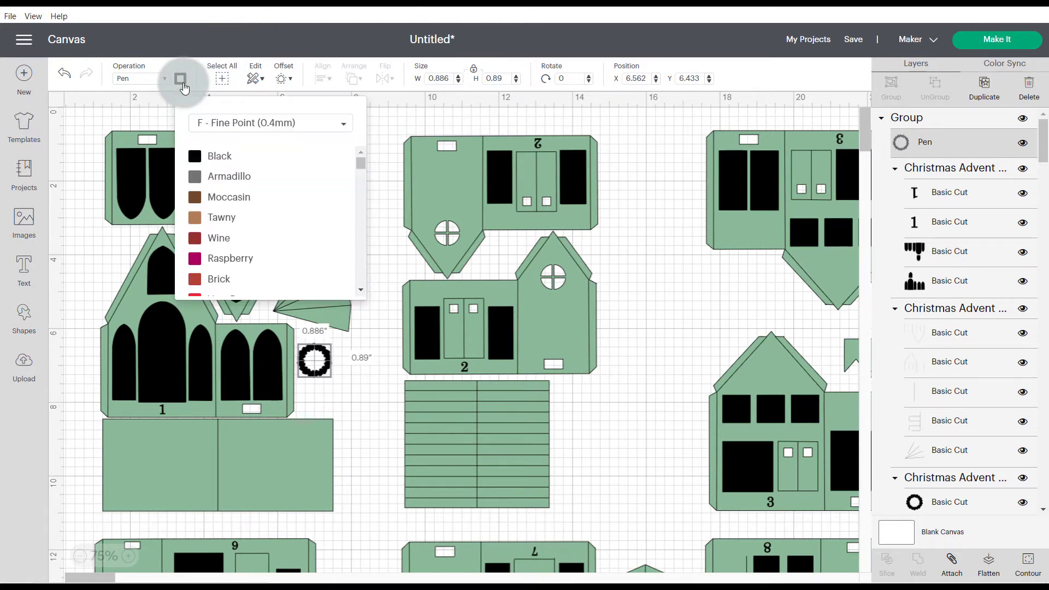
click(213, 264)
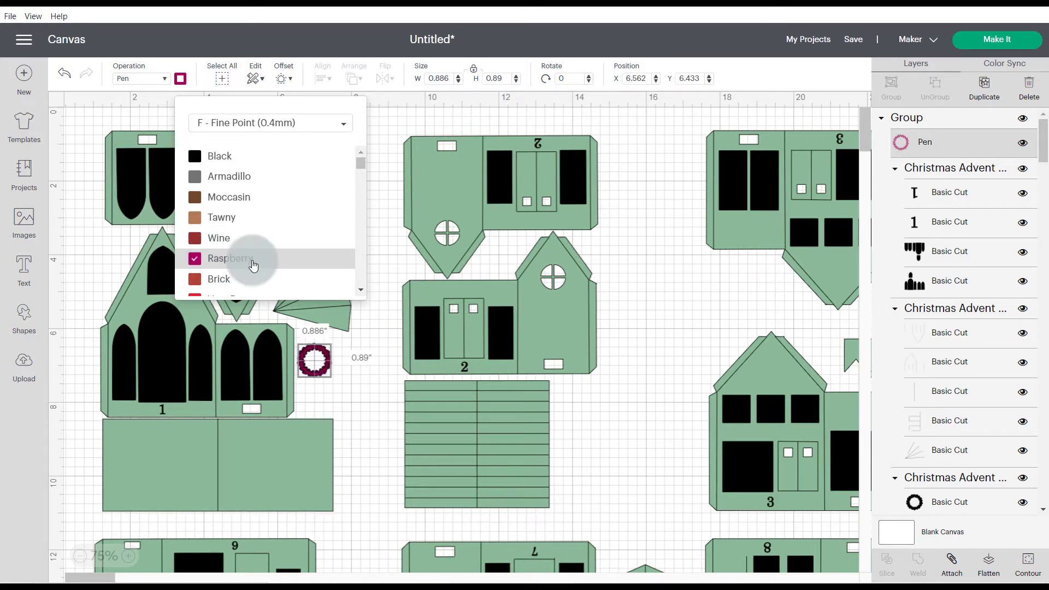
scroll(235, 256, down, 3)
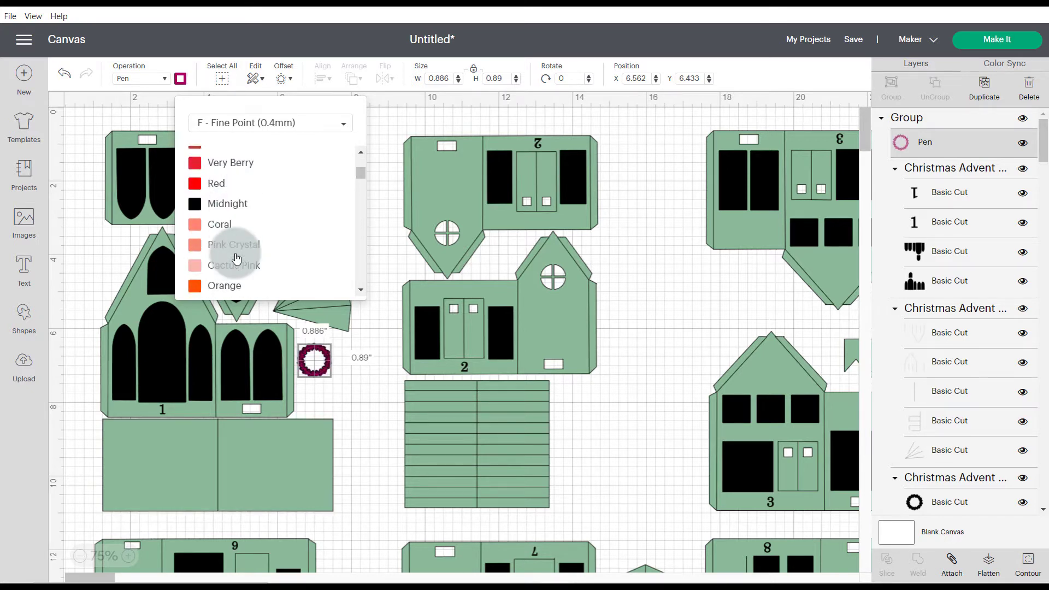
scroll(234, 253, up, 2)
click(233, 233)
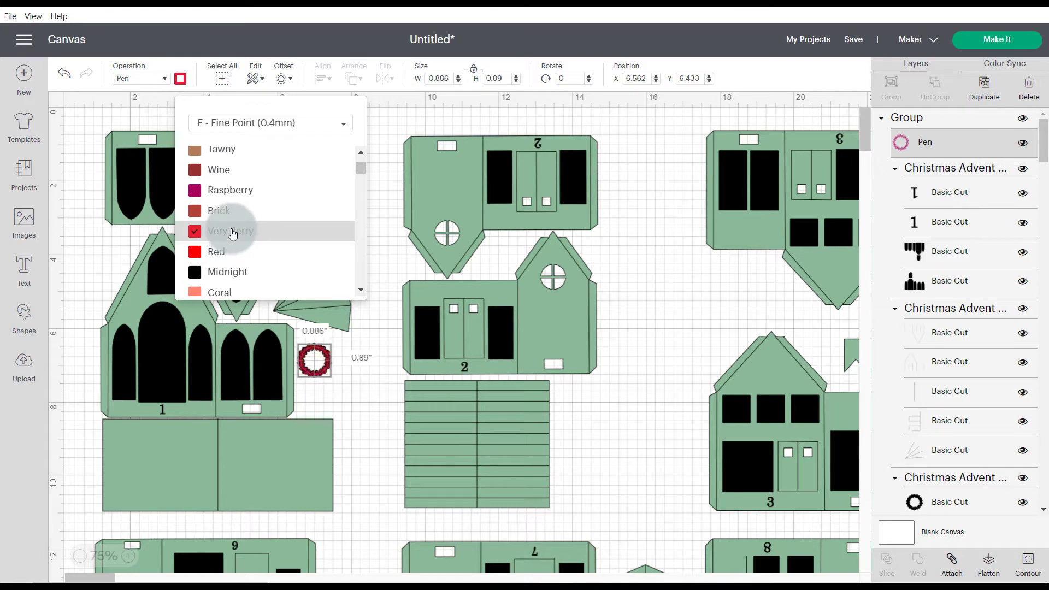
Step: Change house 1's group of number and window detail layers to the Pen operation with the Armadillo colour
click(384, 229)
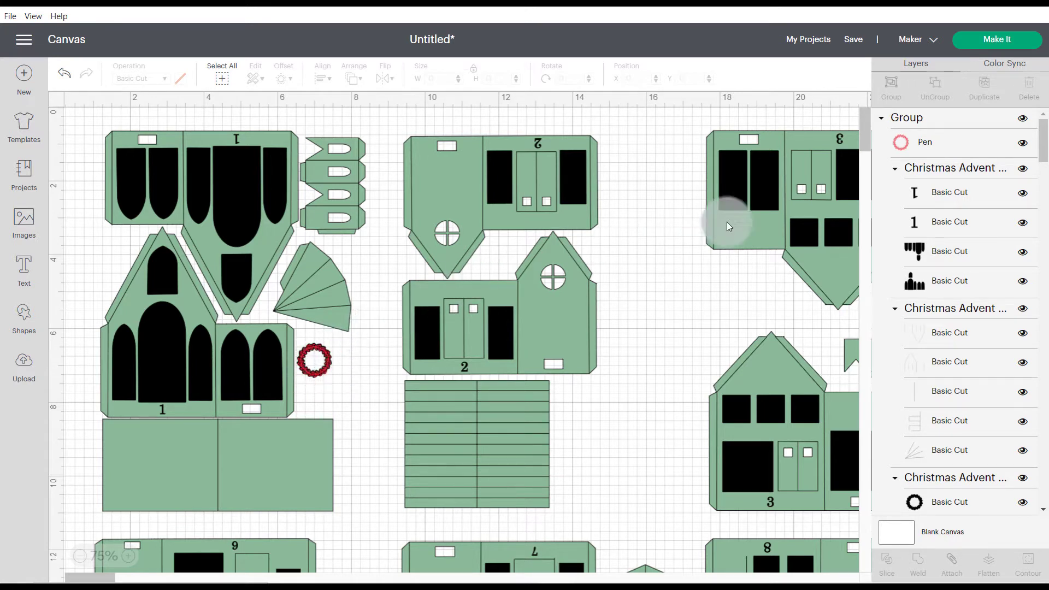
click(951, 167)
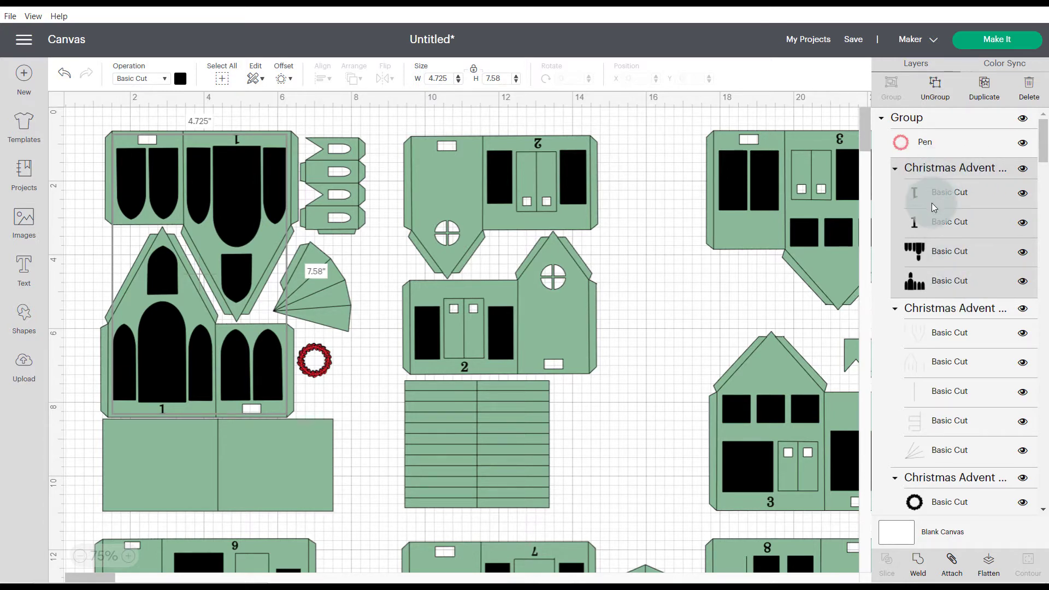
drag(933, 207, 922, 164)
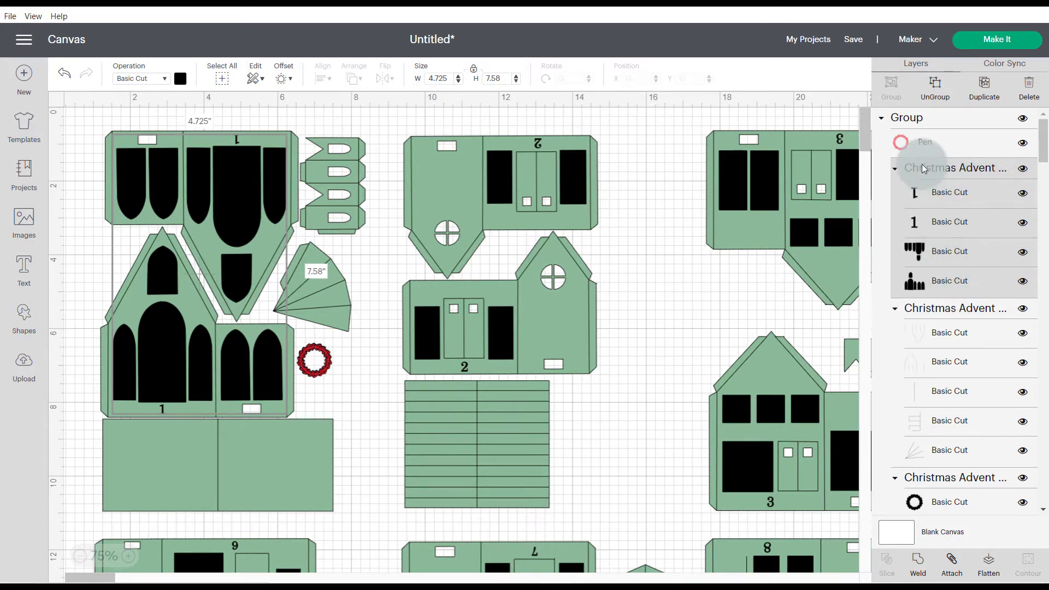
click(166, 83)
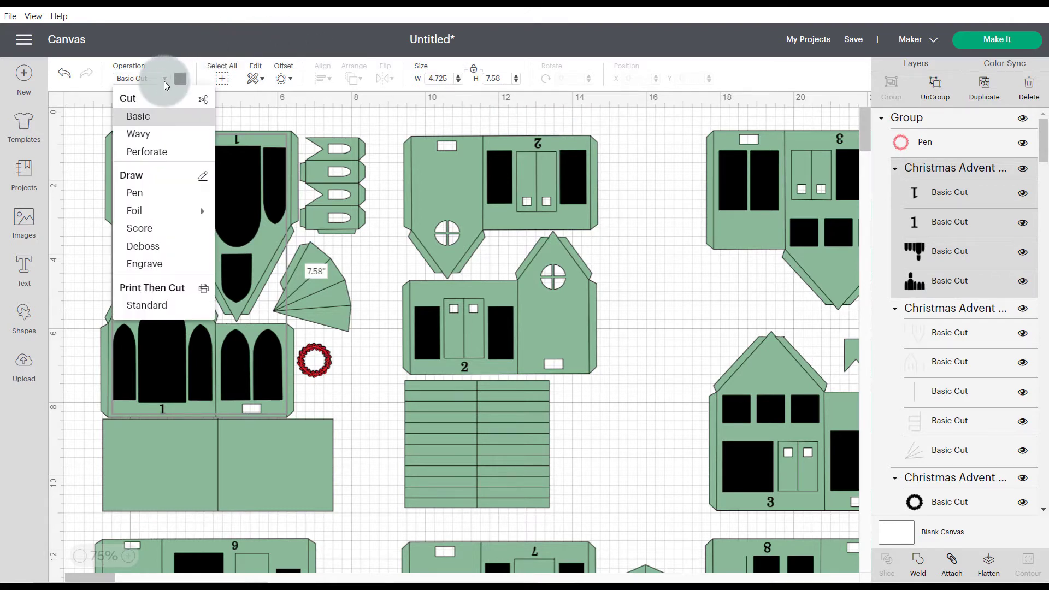
click(141, 201)
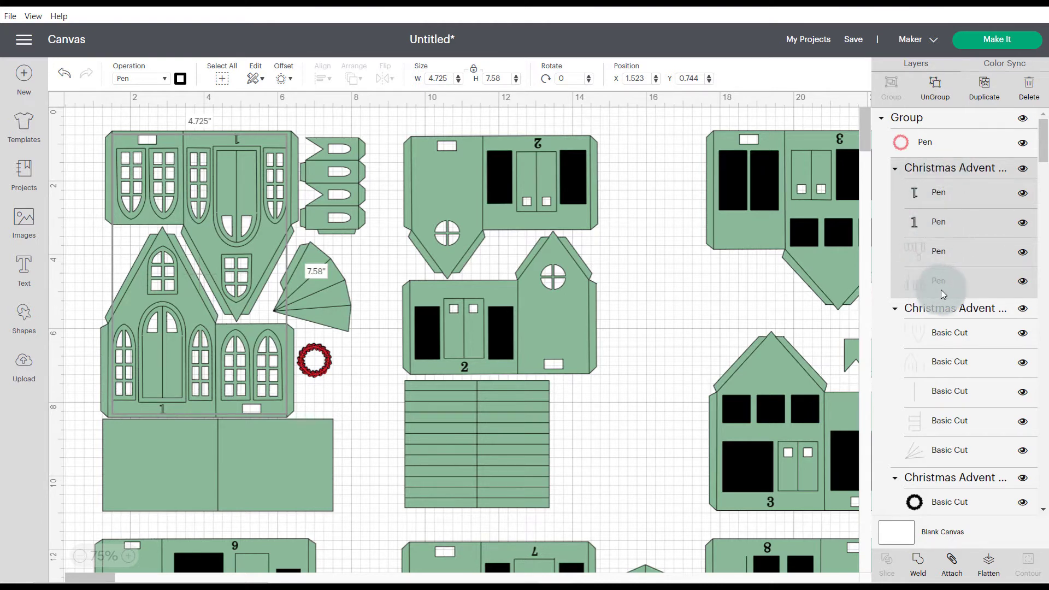
click(180, 79)
click(213, 186)
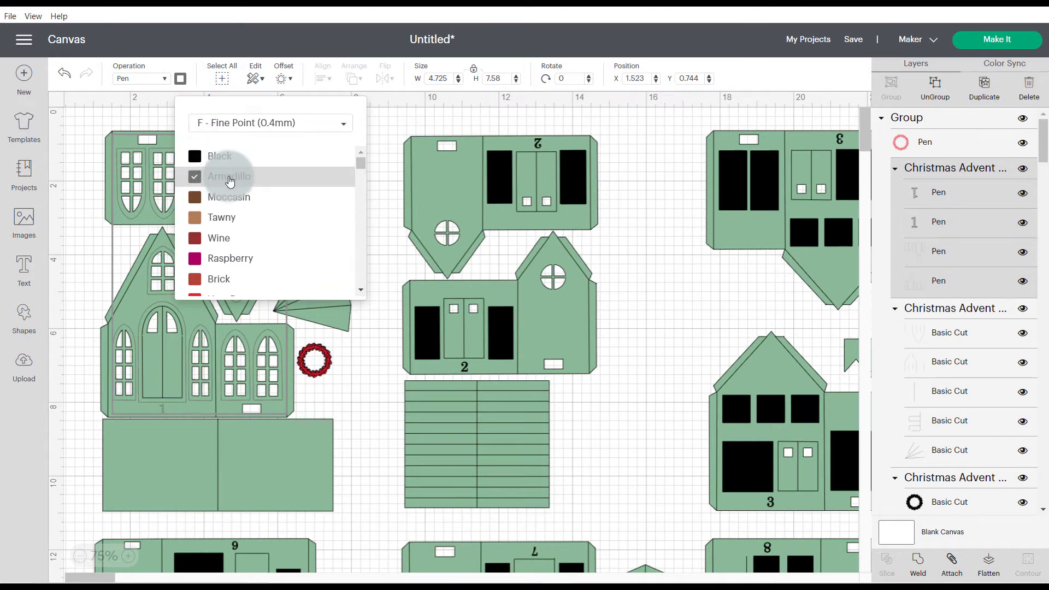
Step: Select every piece of house 1, including the wreath and roof, and attach them together
click(132, 117)
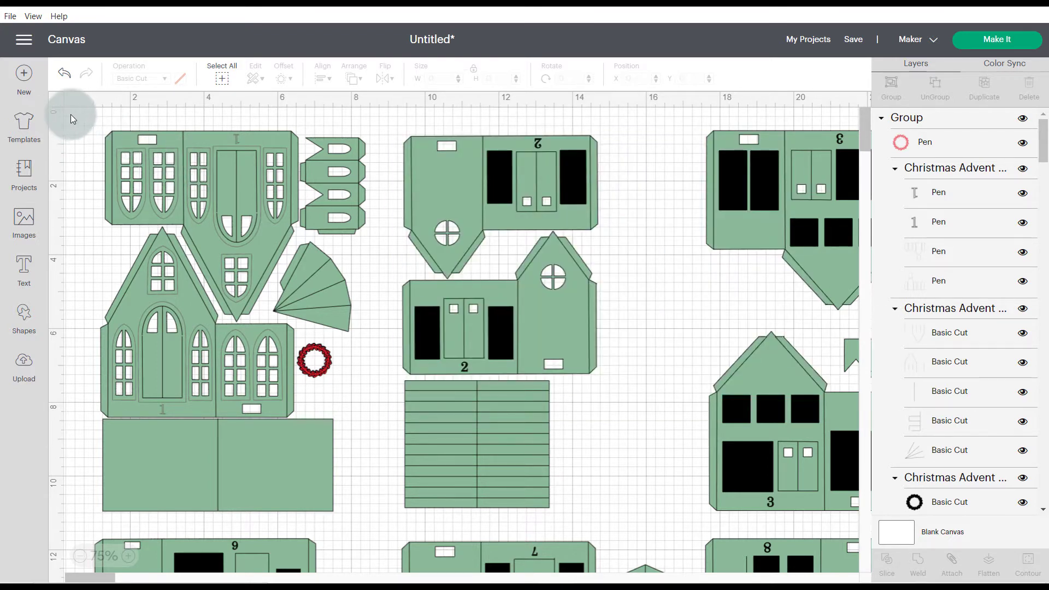
drag(71, 114, 381, 525)
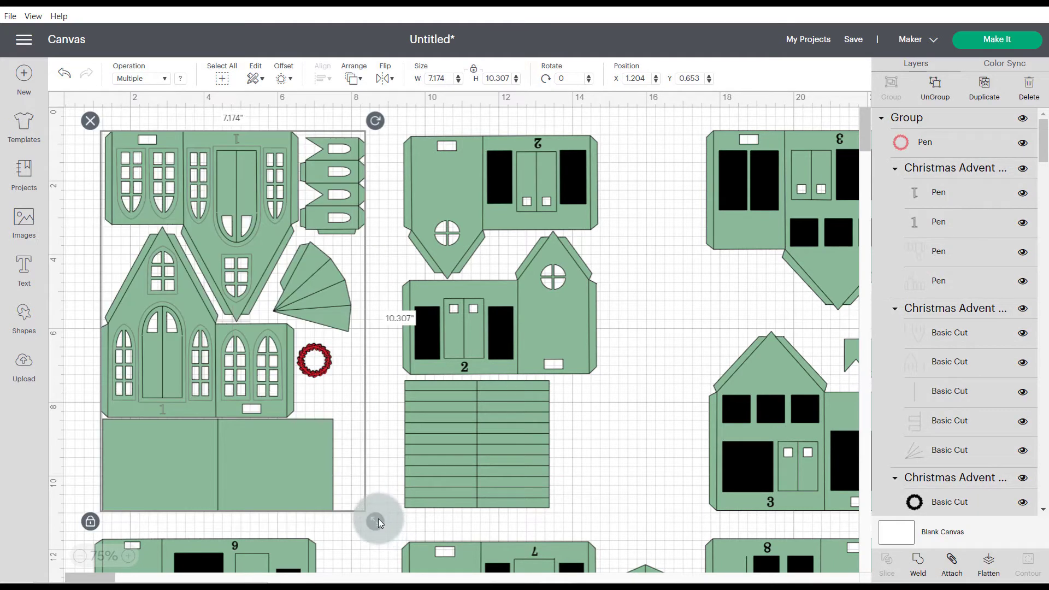
click(953, 562)
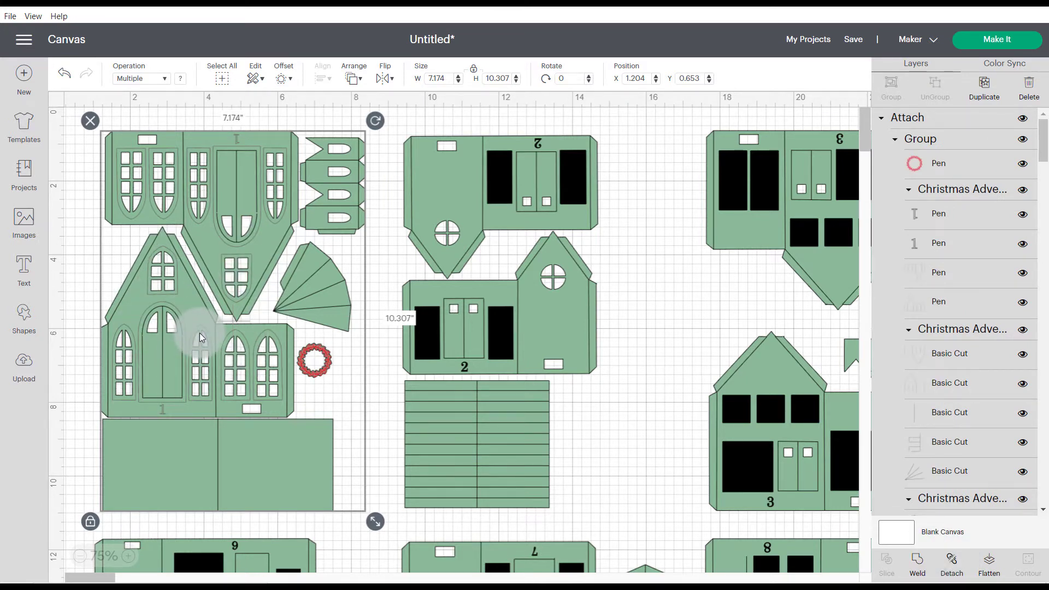
Step: Change house 2's group of number, window and roof line layers to the Pen operation with the Armadillo colour
click(463, 218)
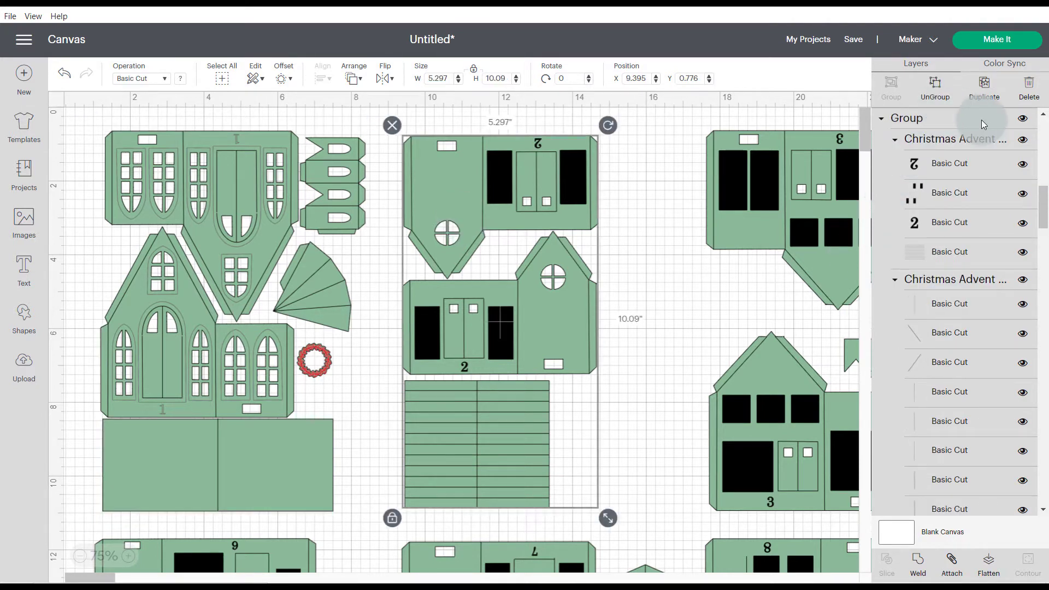
click(773, 191)
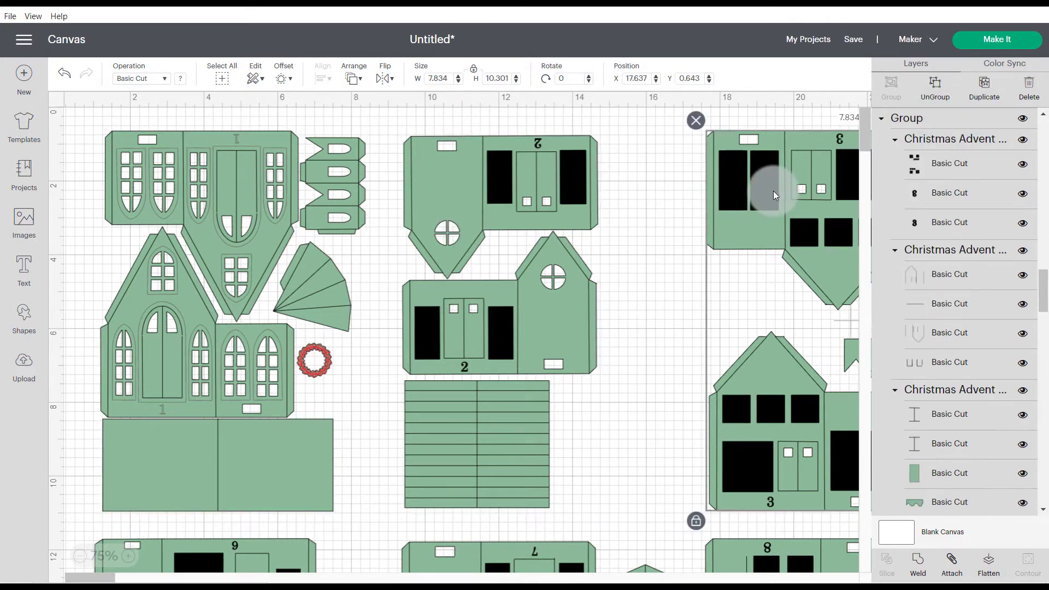
click(542, 216)
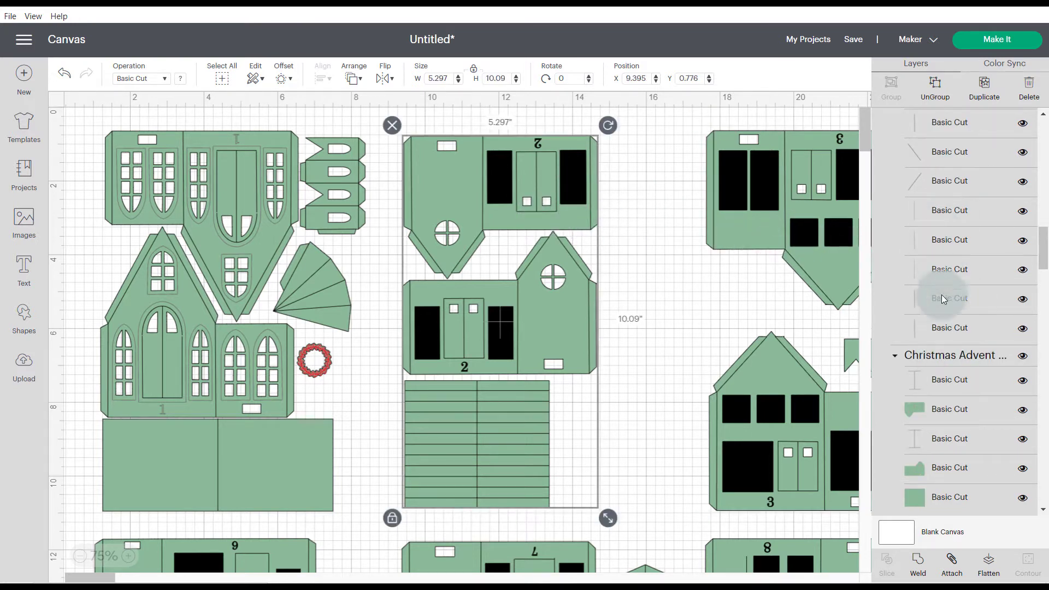
click(957, 268)
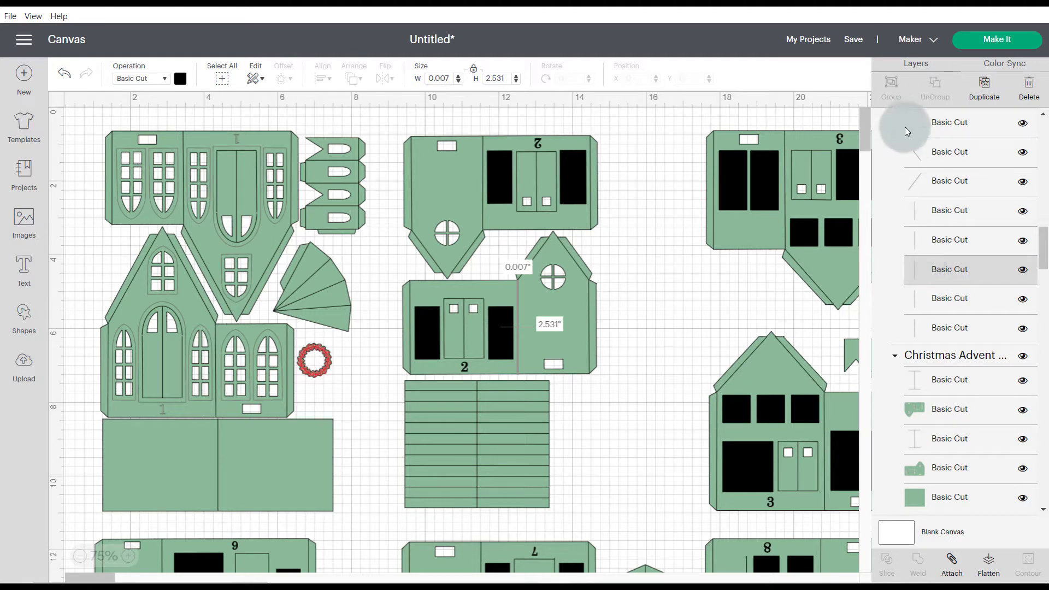
click(458, 205)
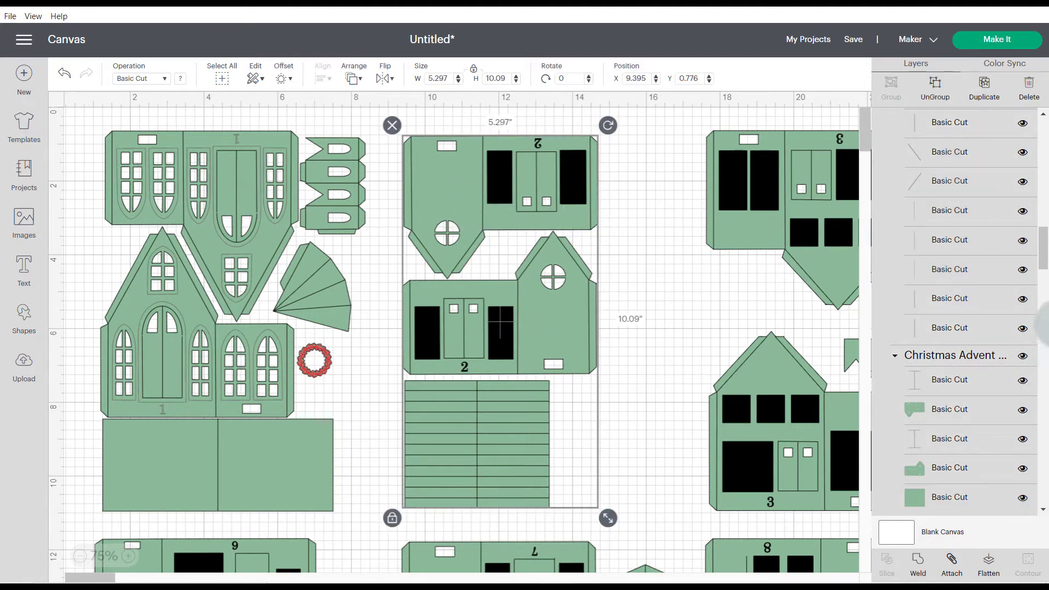
drag(1043, 249, 1039, 194)
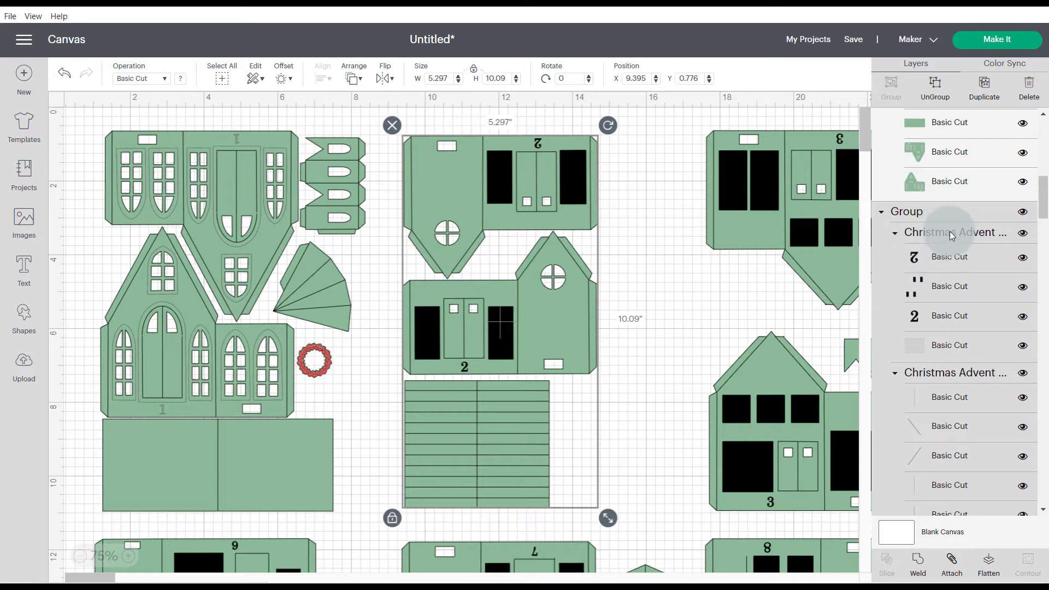
click(938, 240)
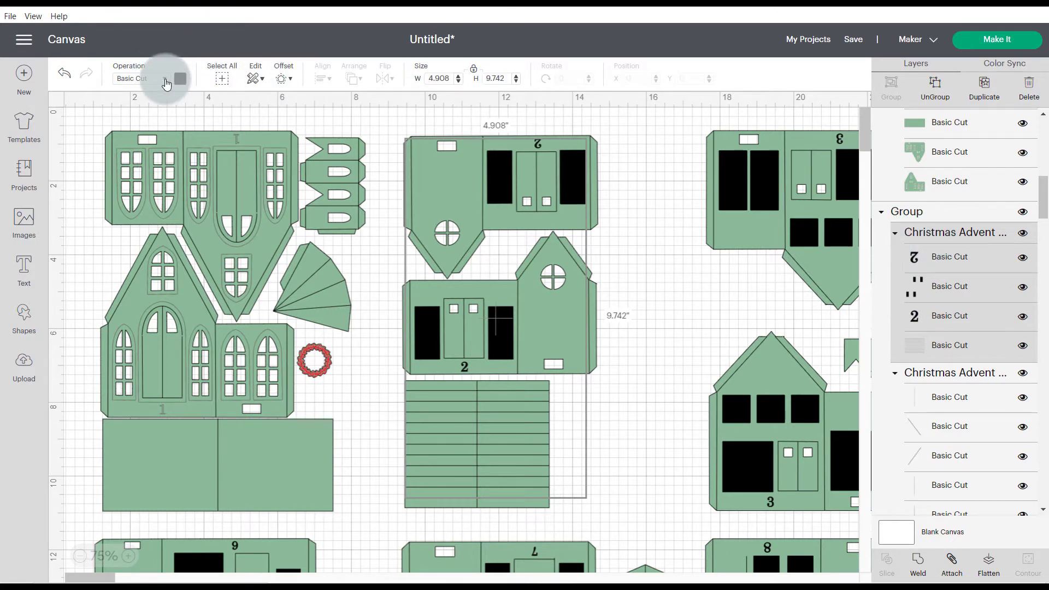
click(167, 83)
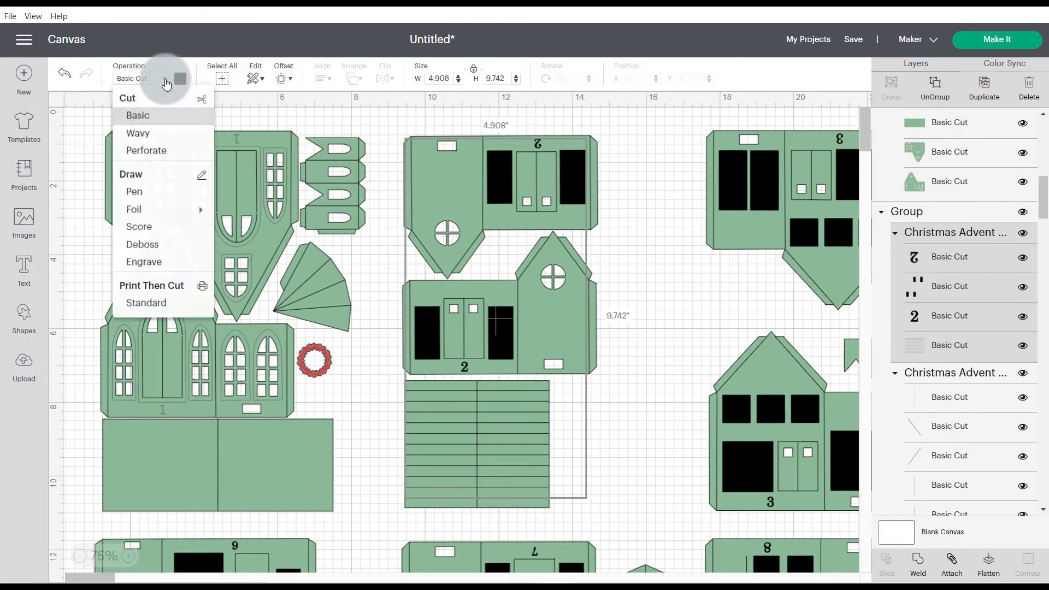
click(141, 196)
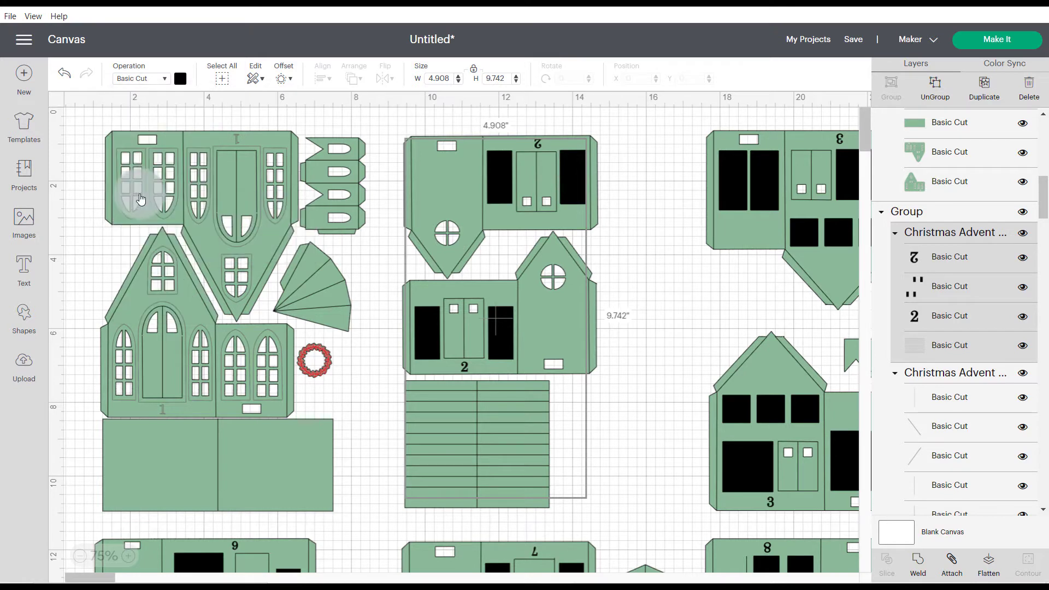
click(183, 78)
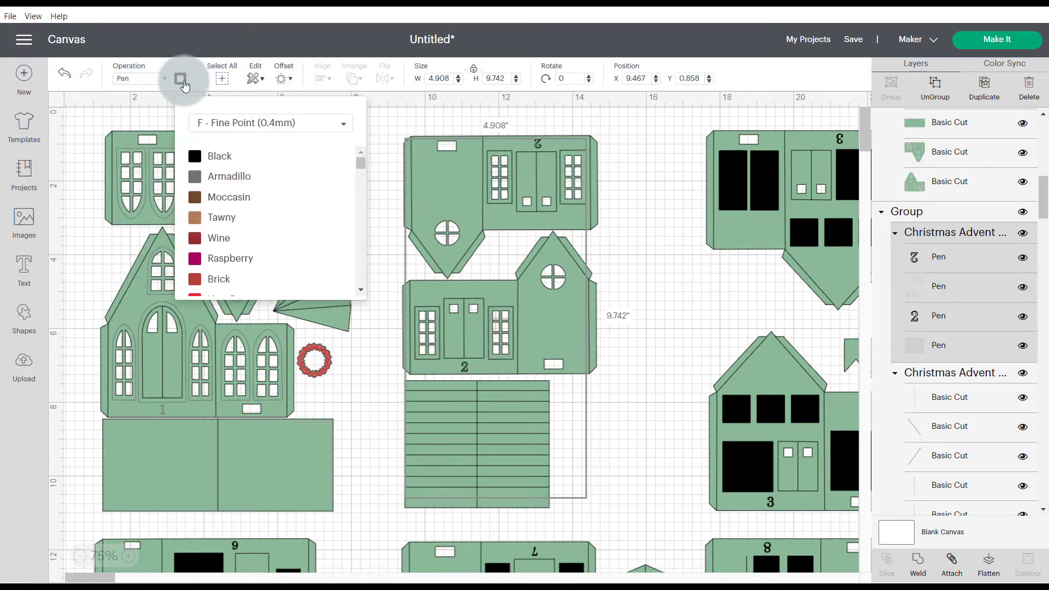
click(225, 177)
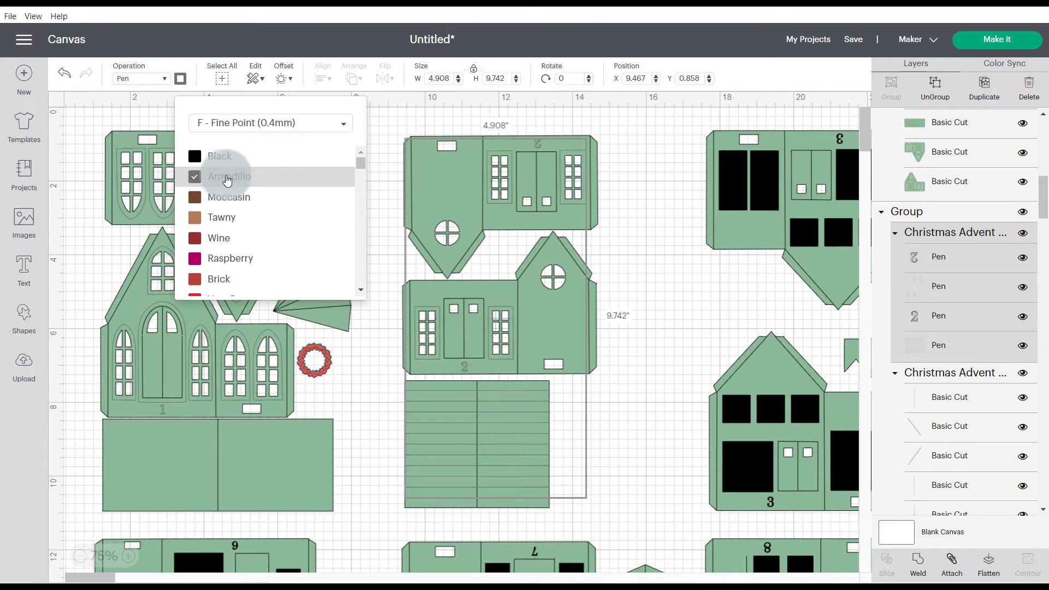
Step: Change the operation of house 2's fold line group to Score
click(451, 201)
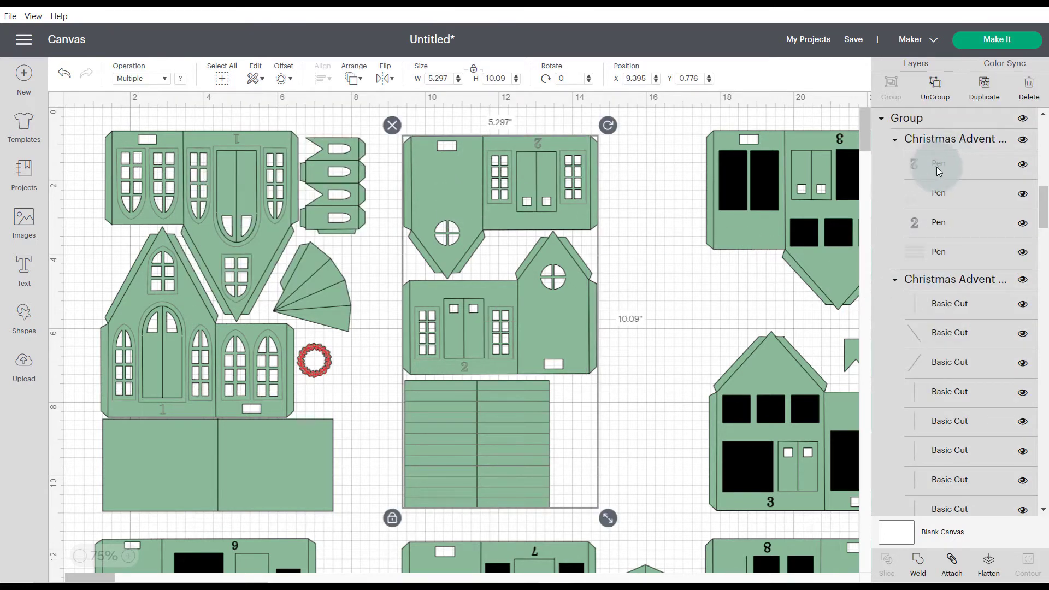
click(936, 284)
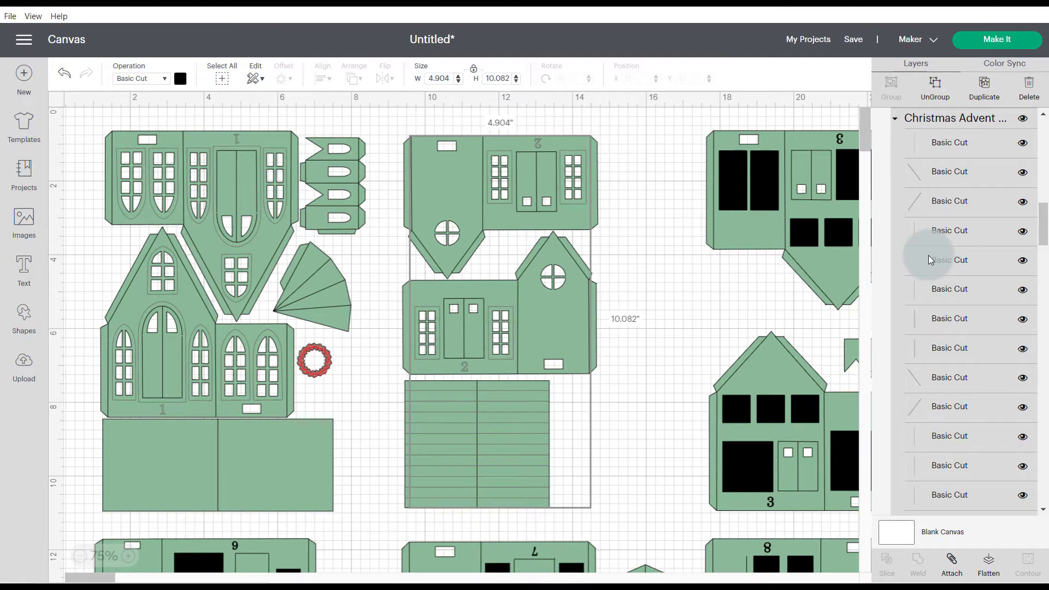
scroll(942, 254, up, 5)
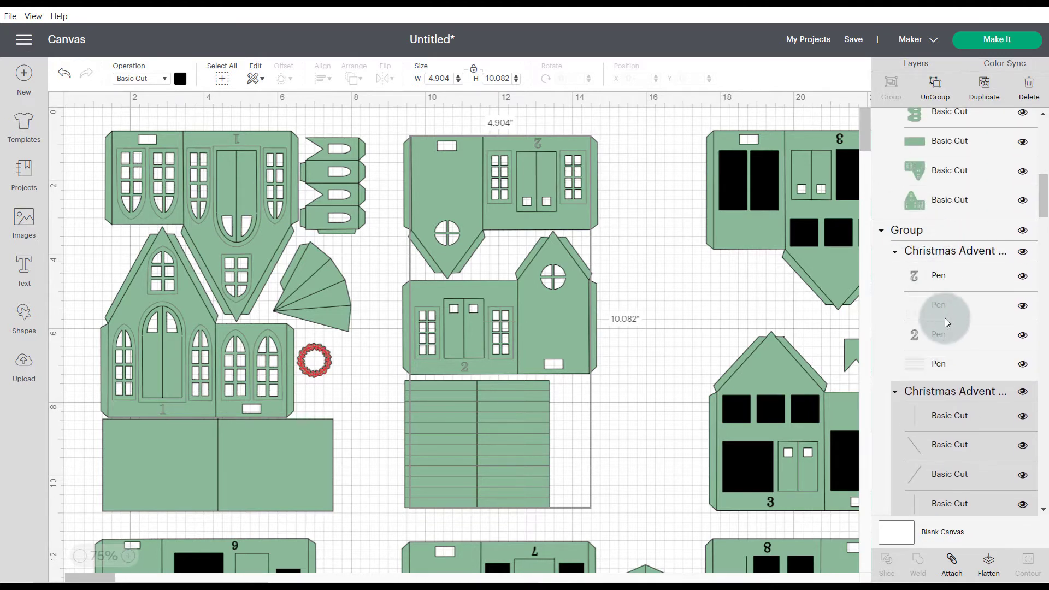
scroll(945, 318, down, 5)
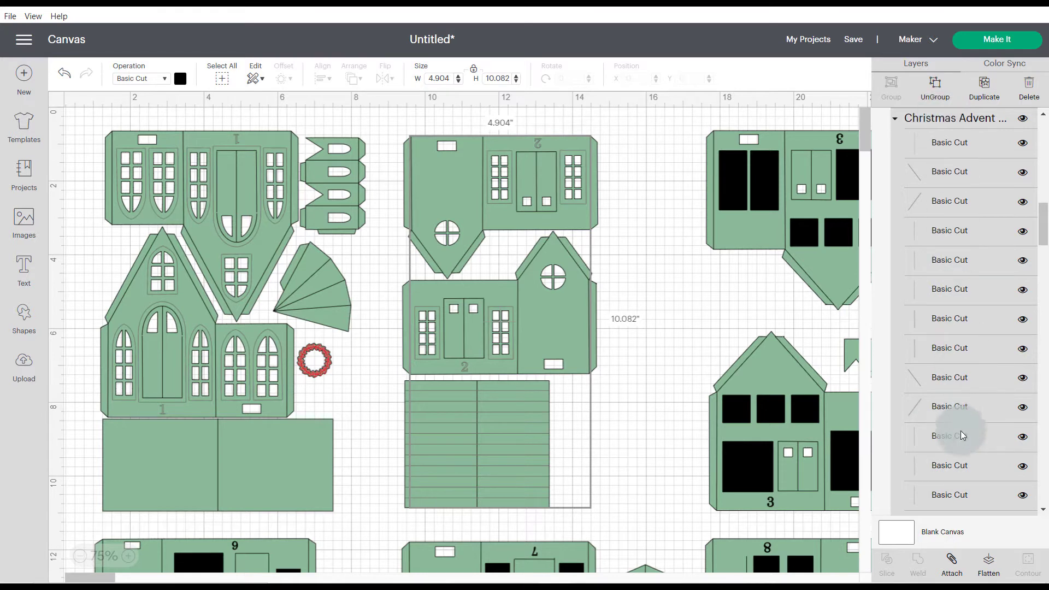
click(167, 80)
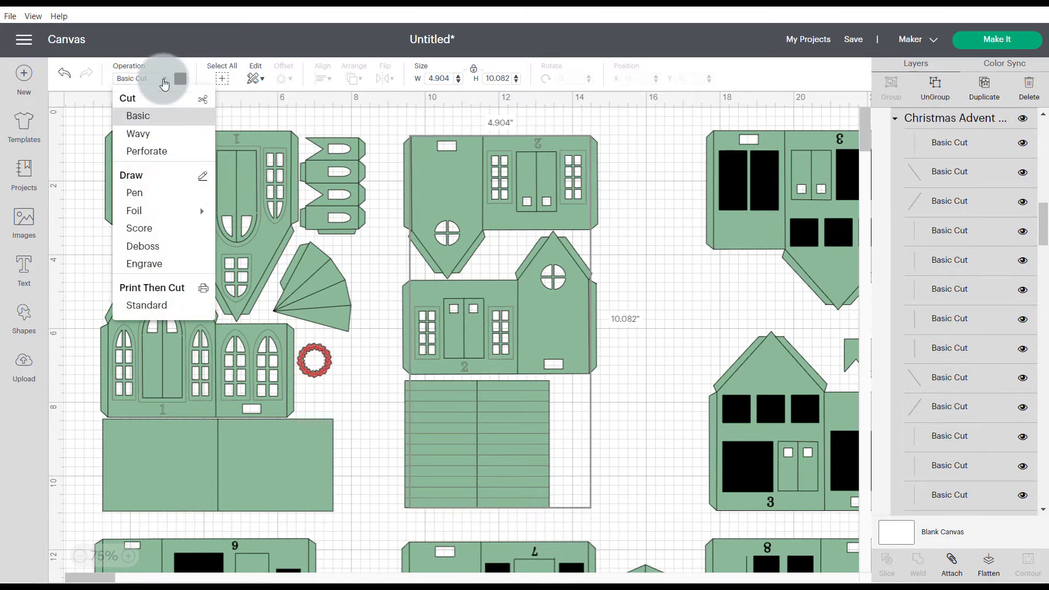
click(154, 227)
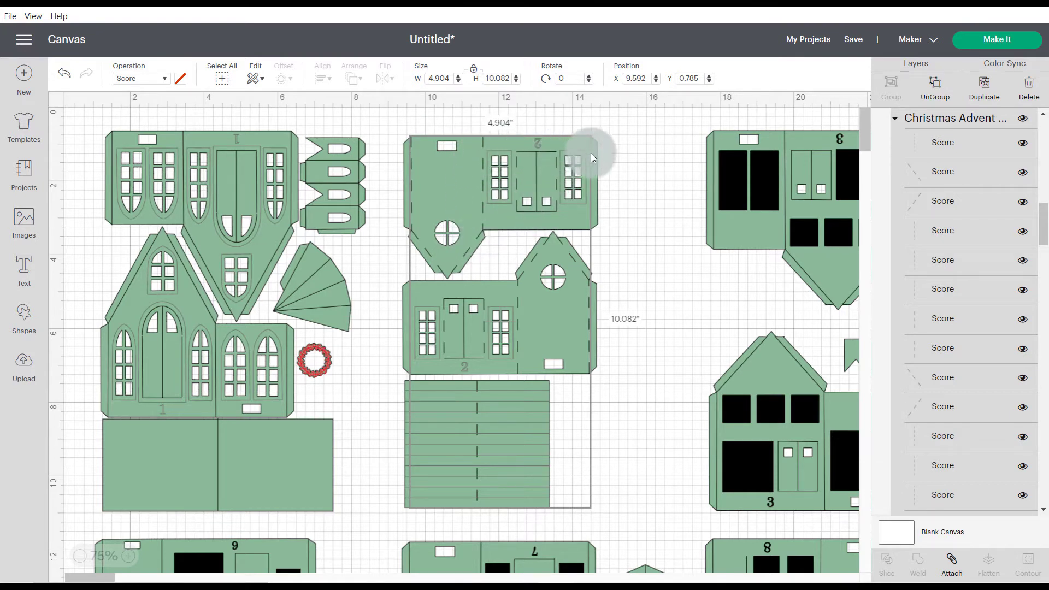
Step: Select every piece of house 2 and attach them together
click(649, 296)
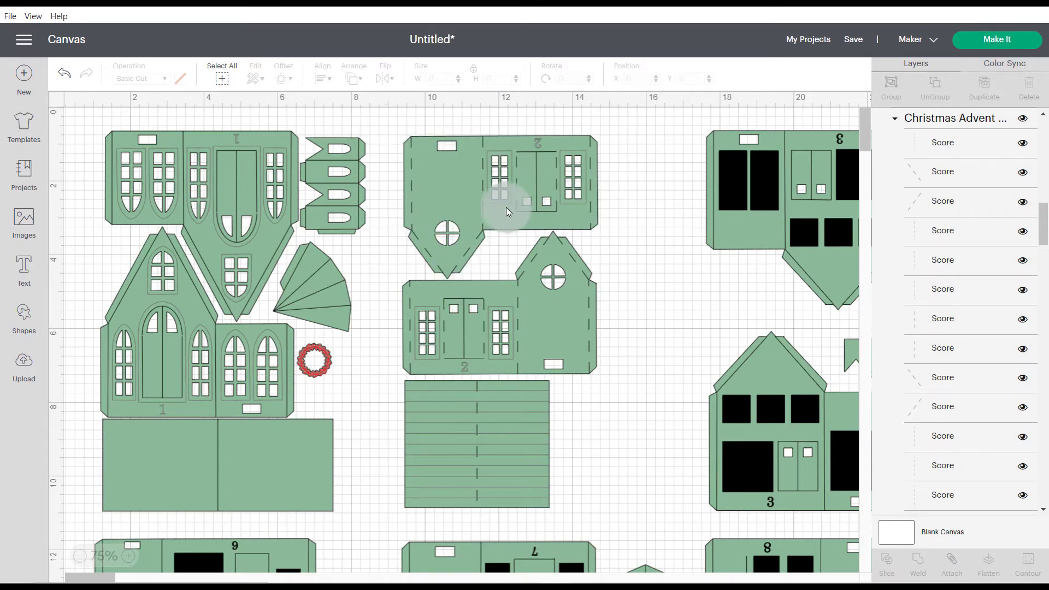
drag(381, 119, 652, 526)
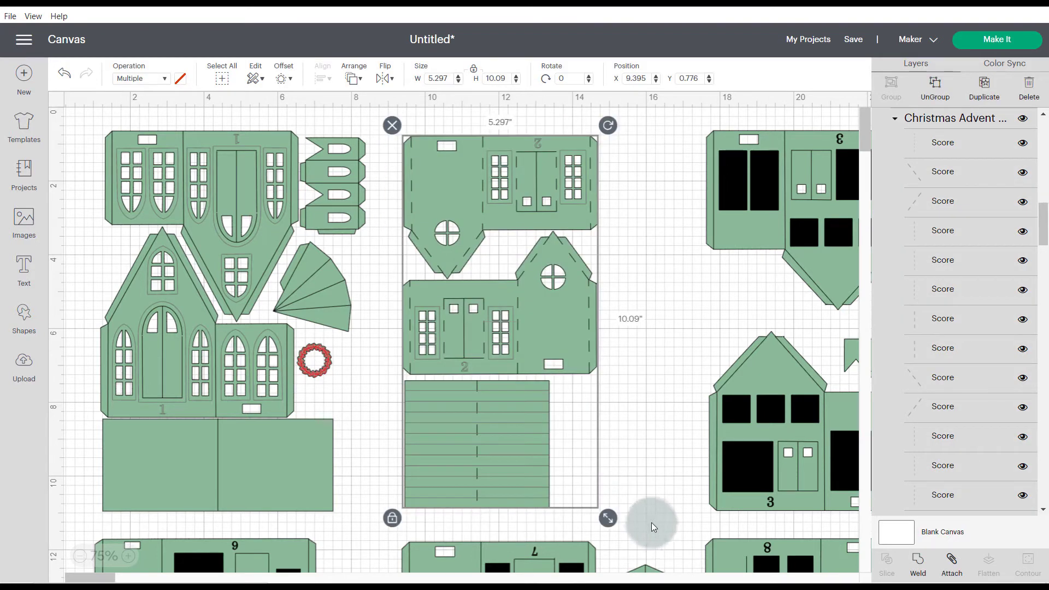
click(951, 562)
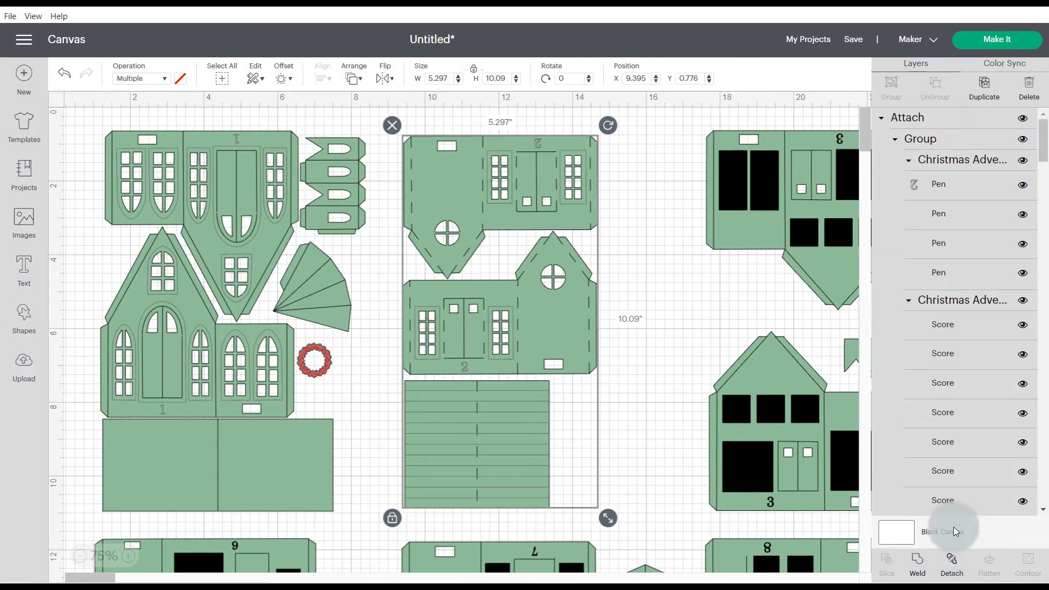
click(961, 576)
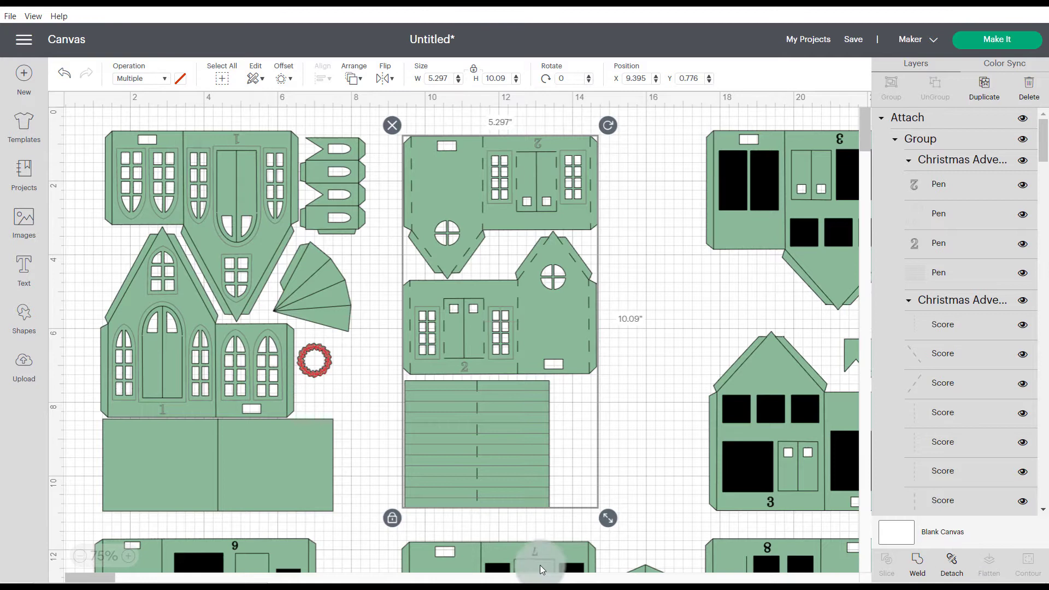
Step: Change house 3's group of number and window layers to the Pen operation with the Armadillo colour
mouse_move(73, 580)
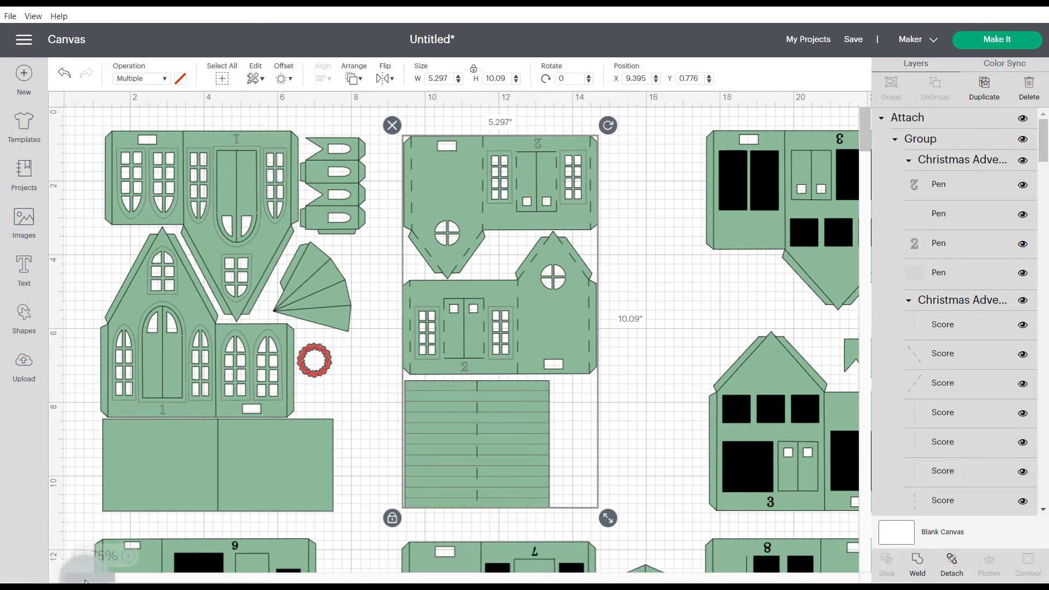
drag(86, 579, 140, 579)
click(126, 560)
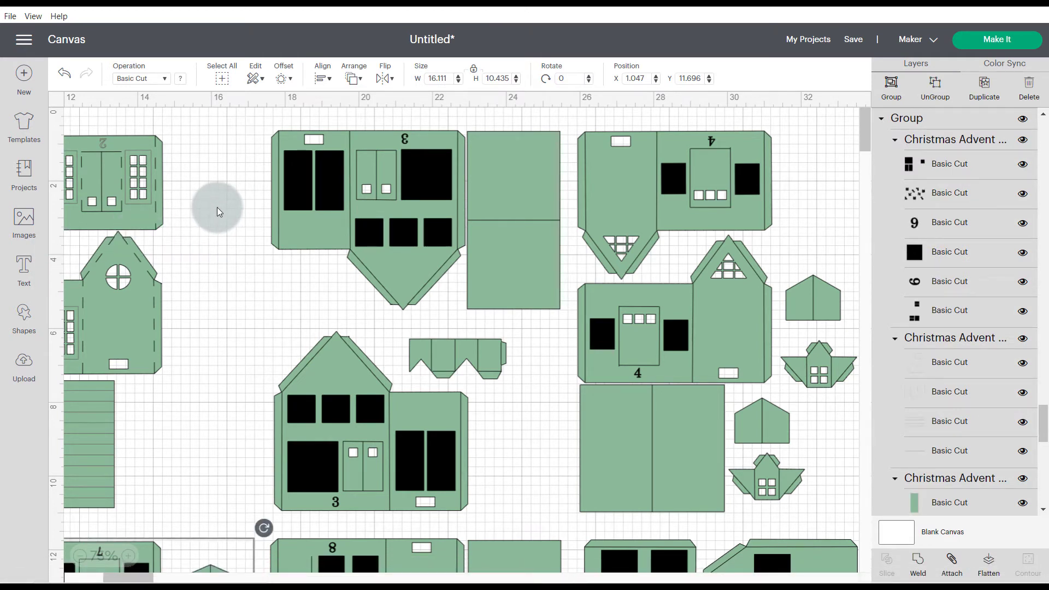
click(402, 209)
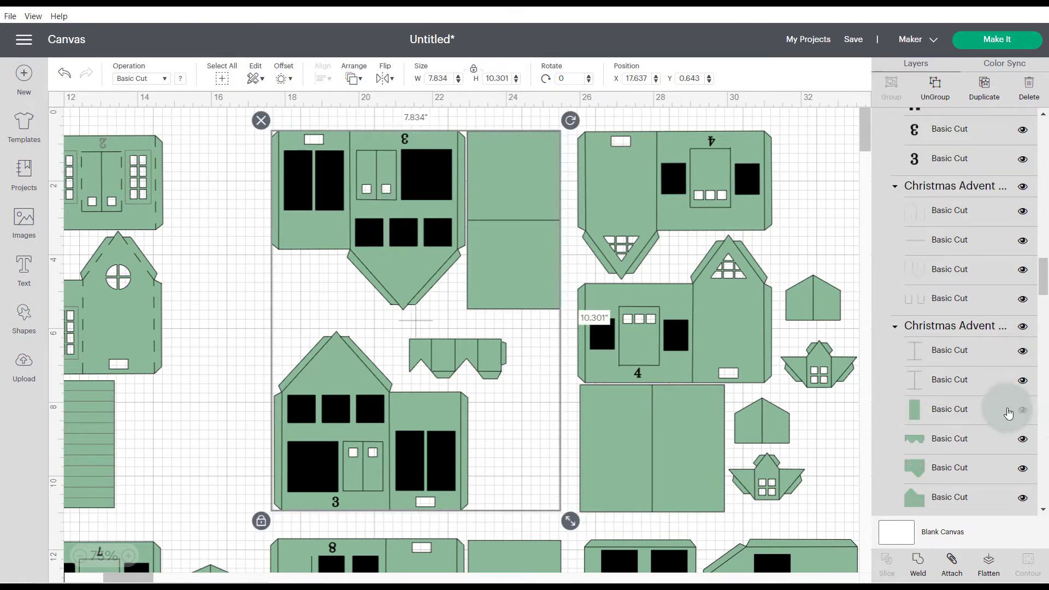
scroll(1041, 273, up, 3)
scroll(1035, 262, down, 1)
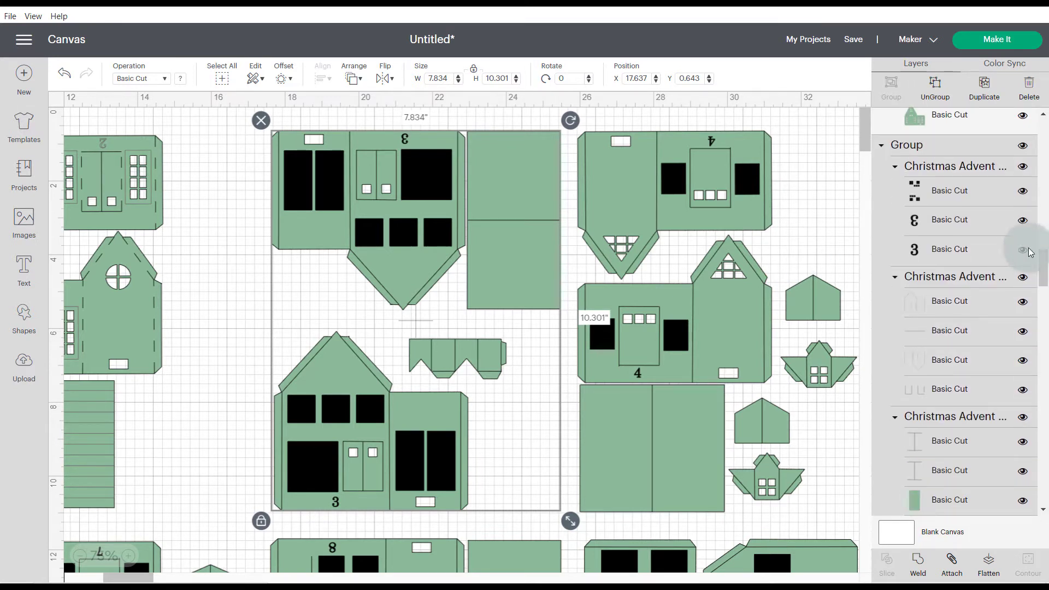
click(952, 170)
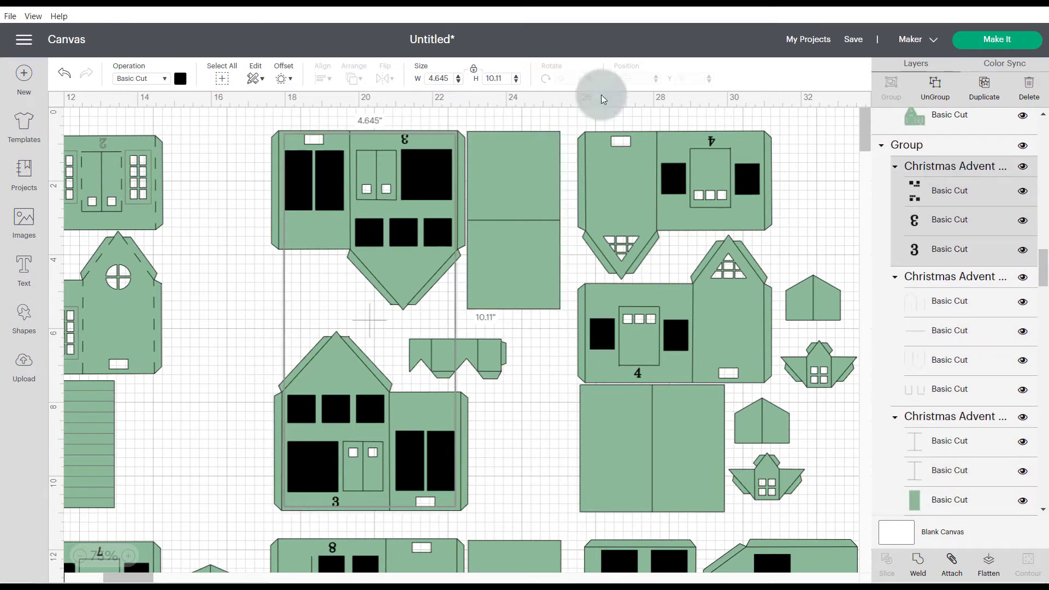
click(165, 80)
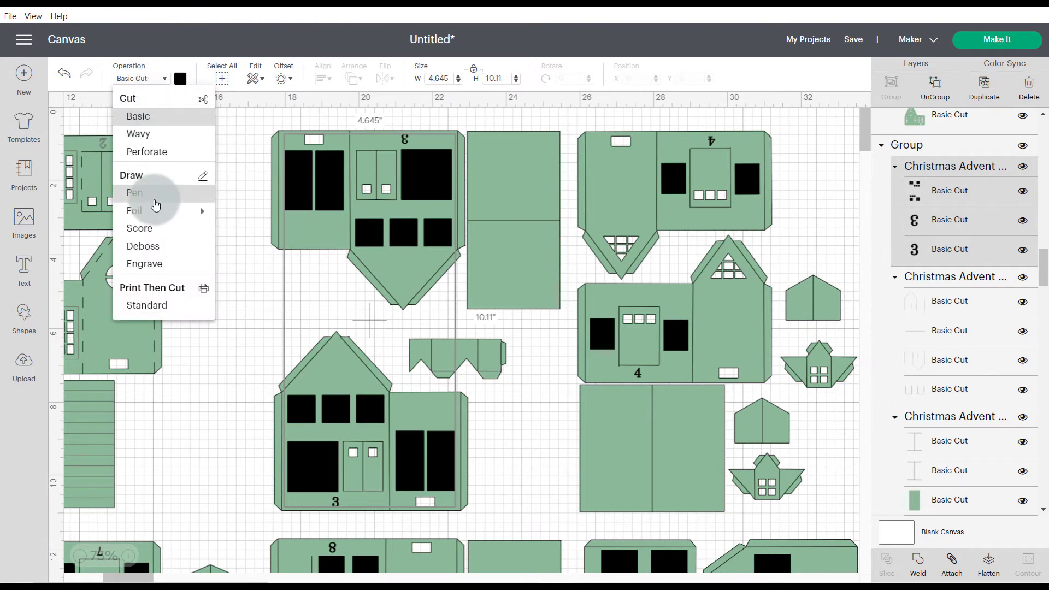
click(149, 192)
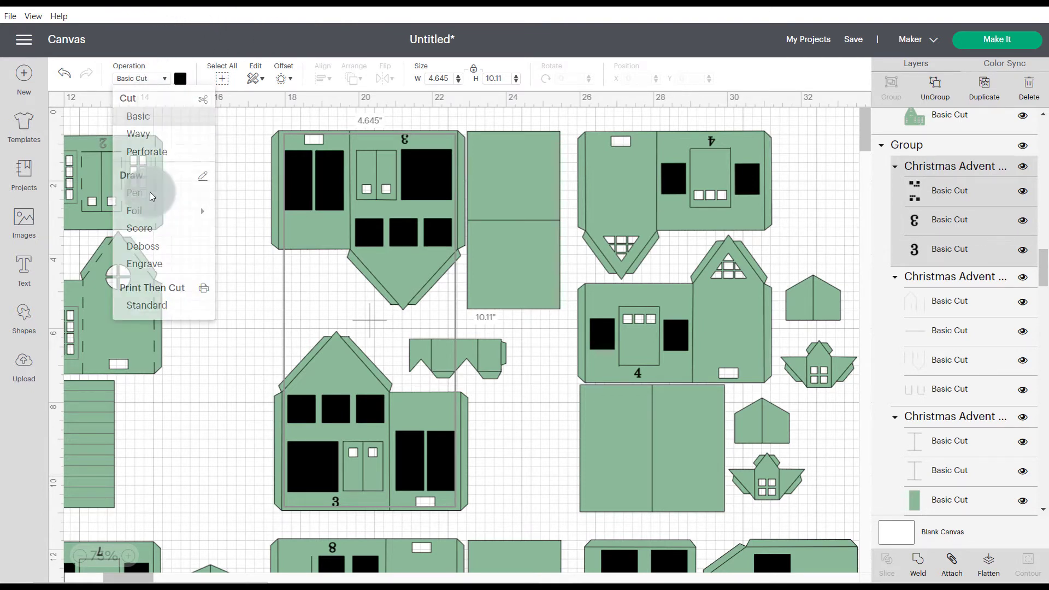
click(180, 78)
click(214, 178)
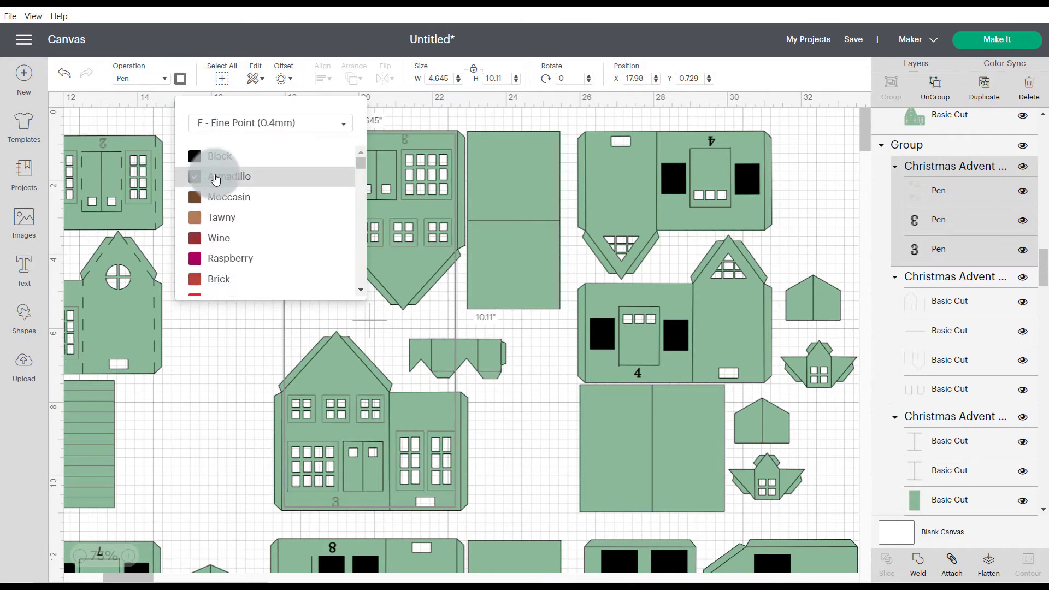
click(222, 323)
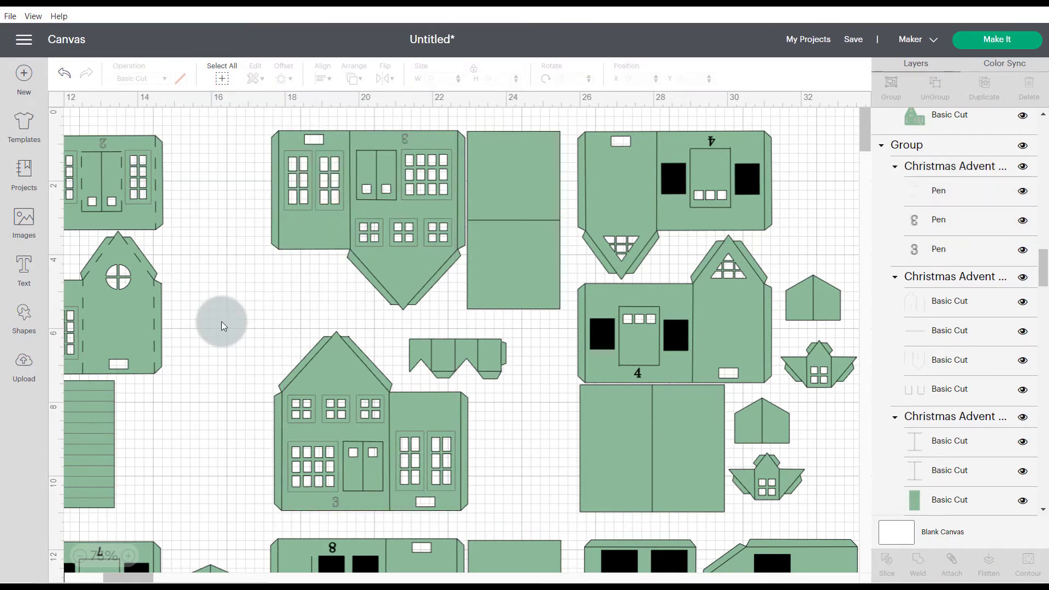
Step: Set house 3's fold line group to Score and attach all of the house's pieces together
click(952, 277)
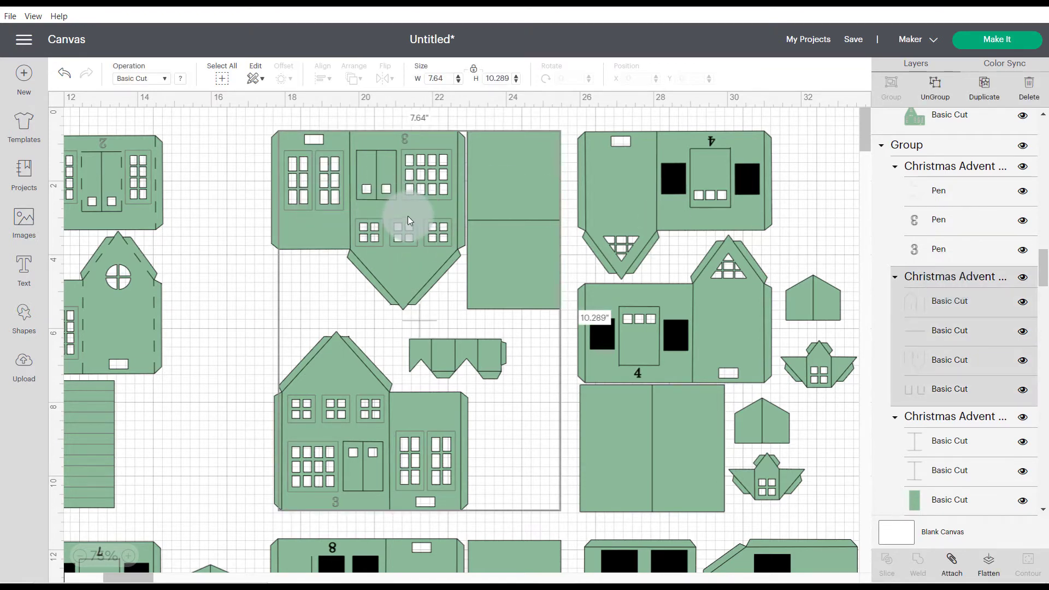
click(163, 80)
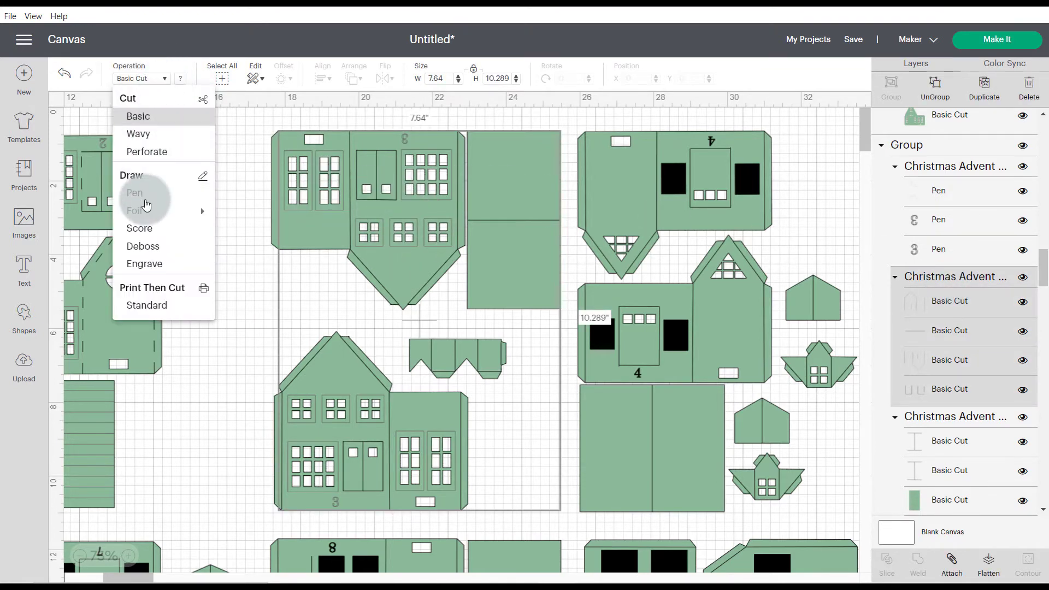
click(145, 228)
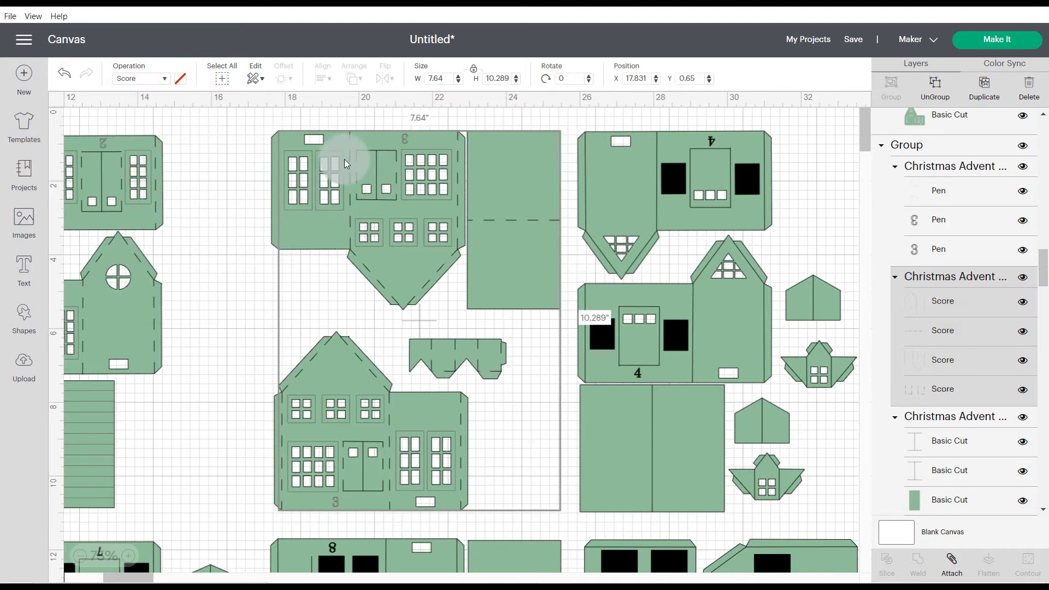
drag(246, 116, 568, 512)
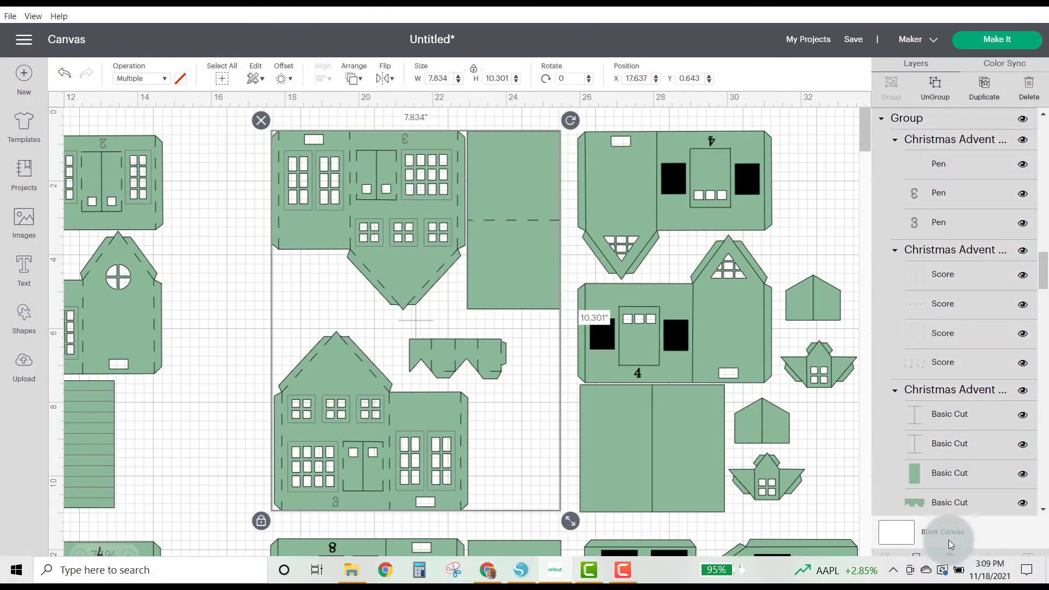
click(947, 558)
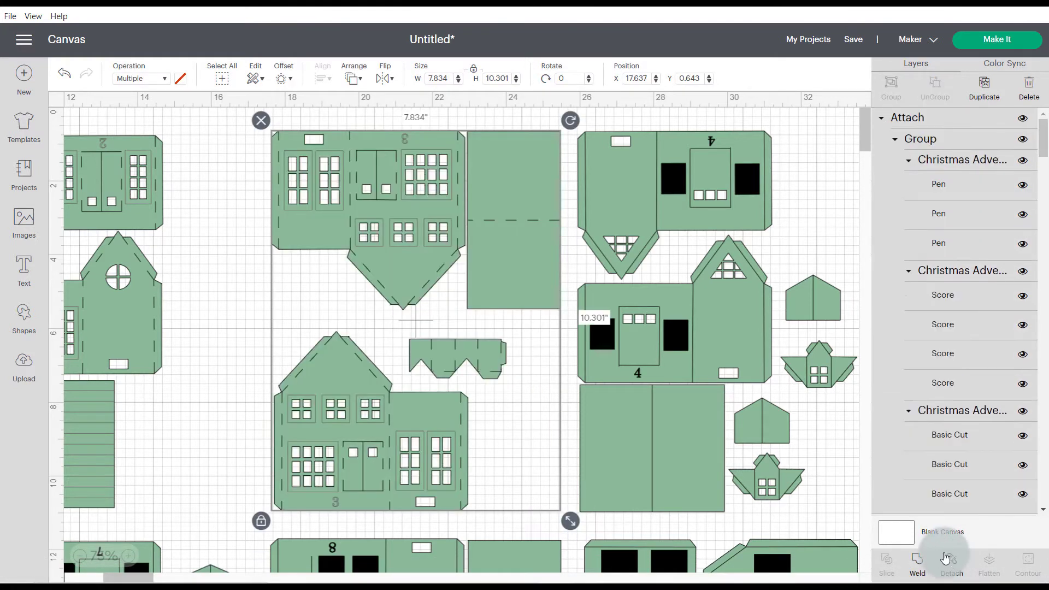
Step: Change house 4's group of number and window layers to the Pen operation with the Armadillo colour
click(736, 327)
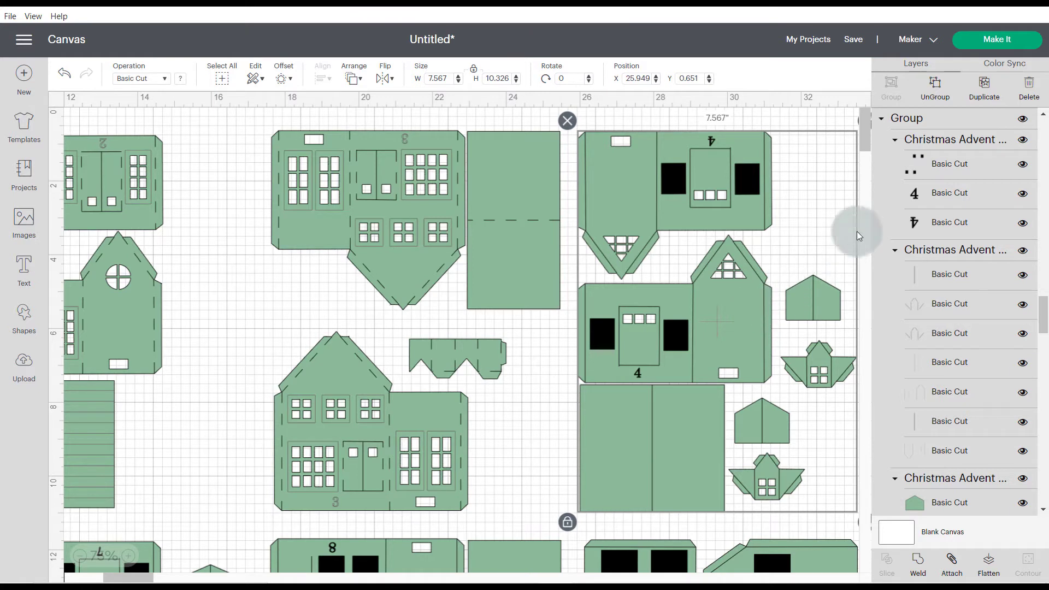
click(933, 138)
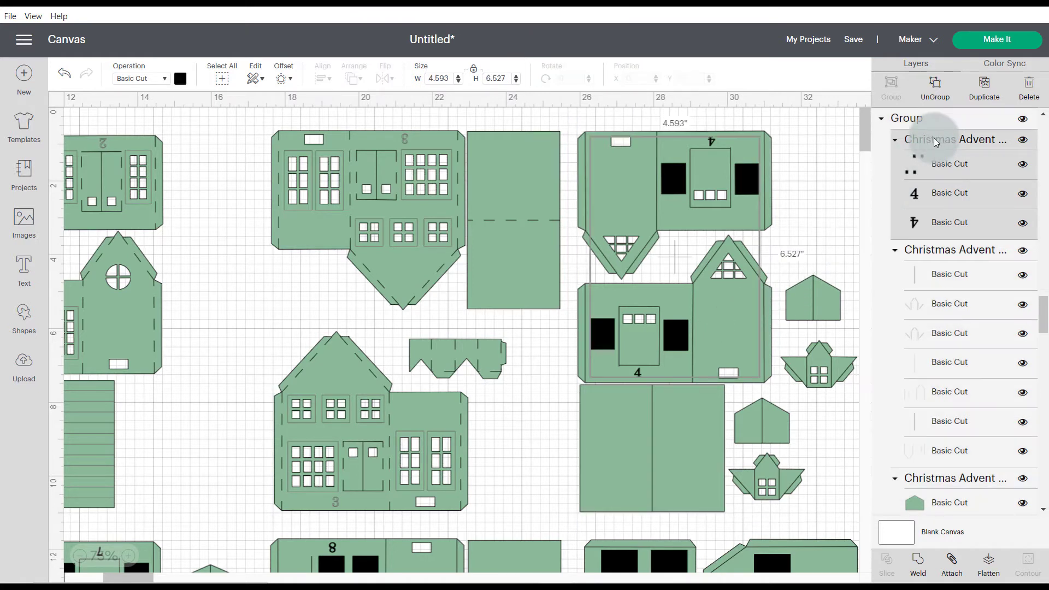
click(141, 78)
click(145, 193)
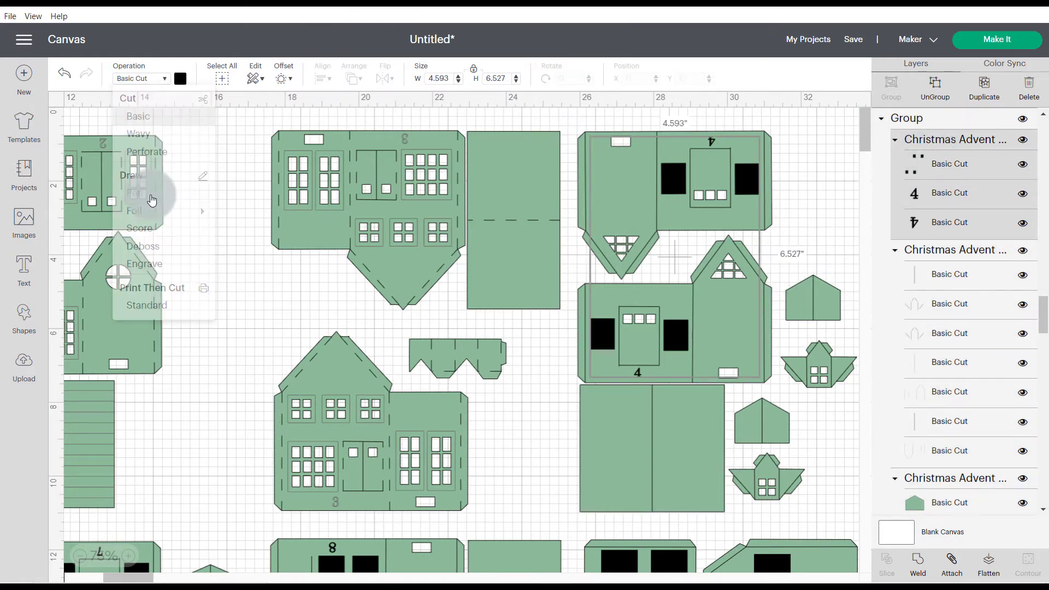
Step: Set house 4's fold line group to Score and attach all of the house's pieces, including both dormers, together
click(971, 251)
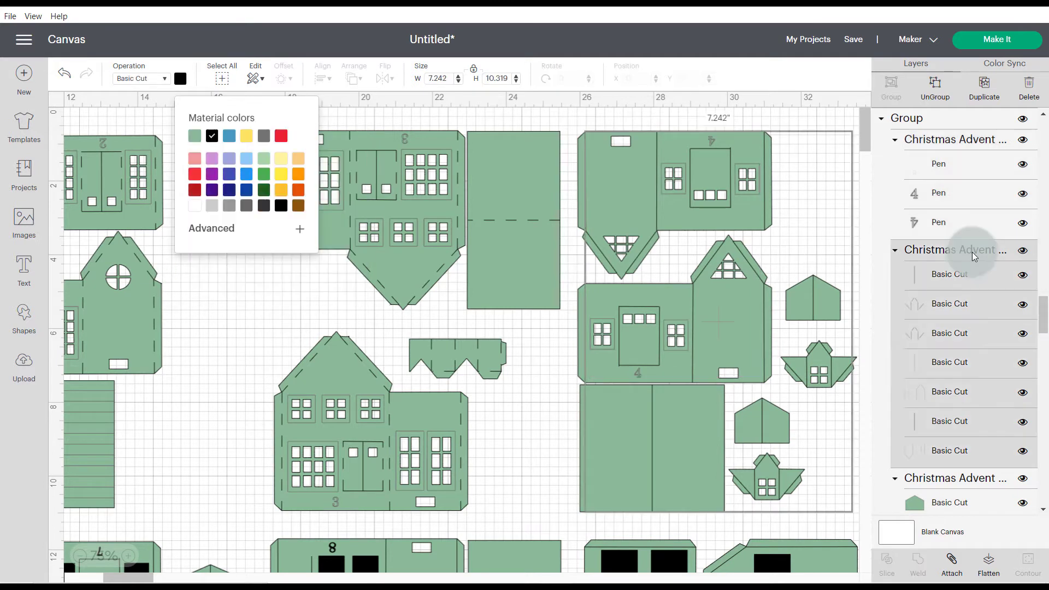
click(149, 81)
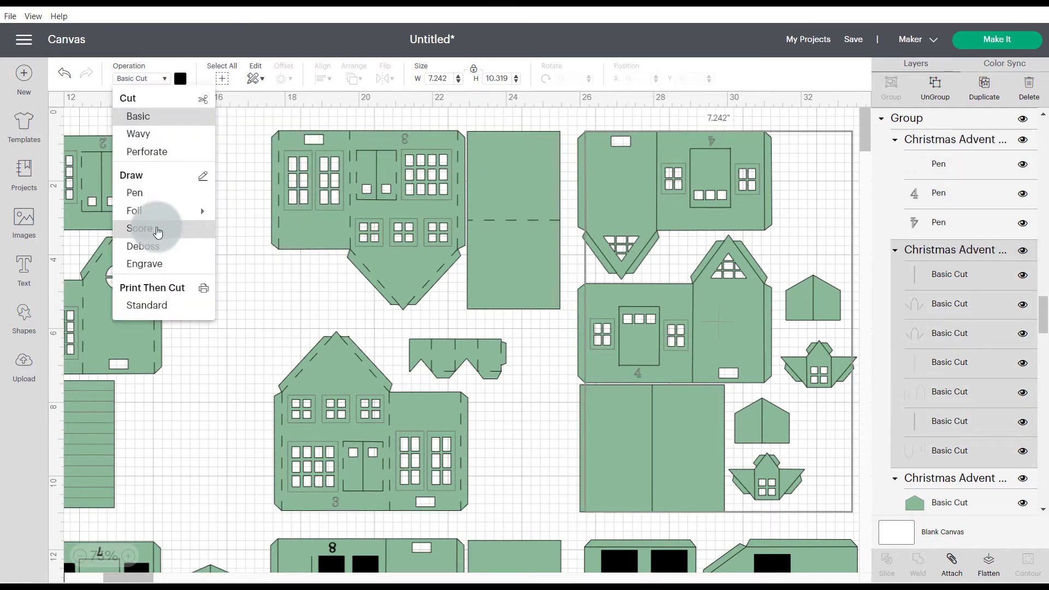
click(157, 230)
click(591, 113)
drag(574, 112, 860, 512)
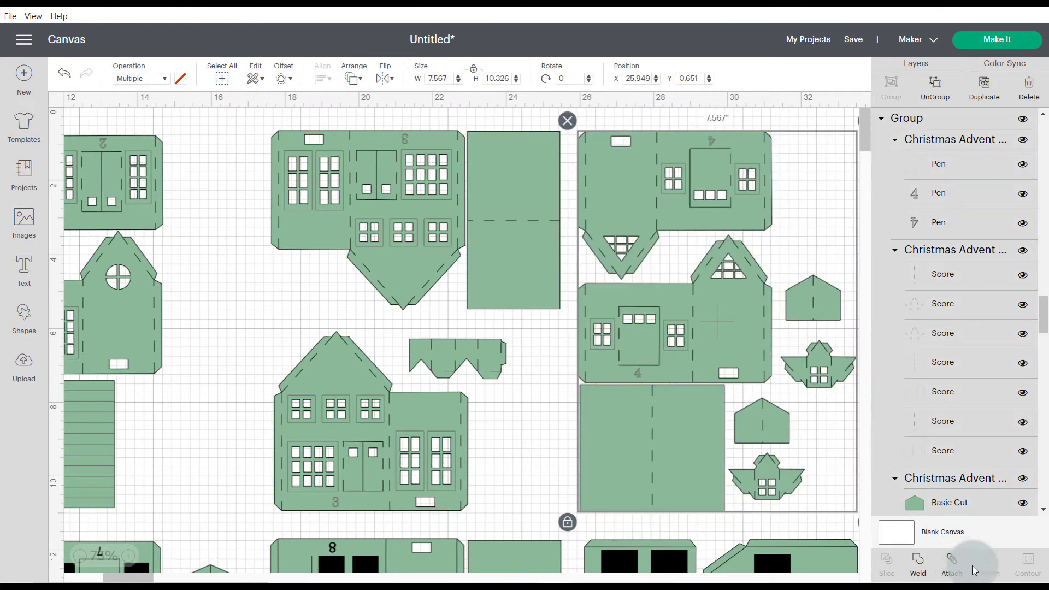
click(952, 566)
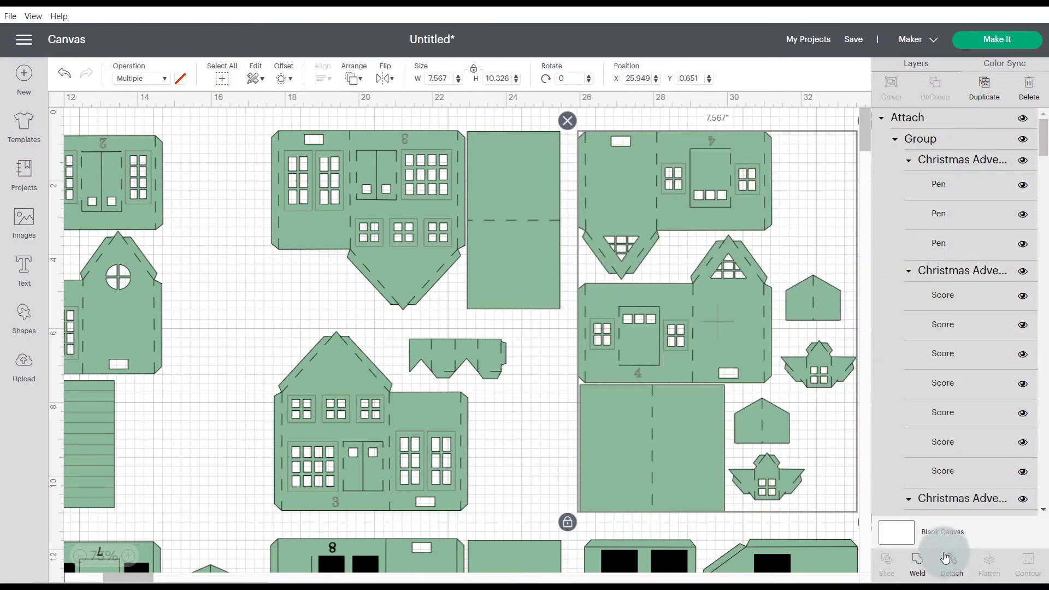
Step: Change house 5's group of number and window layers to the Pen operation
drag(125, 577, 164, 575)
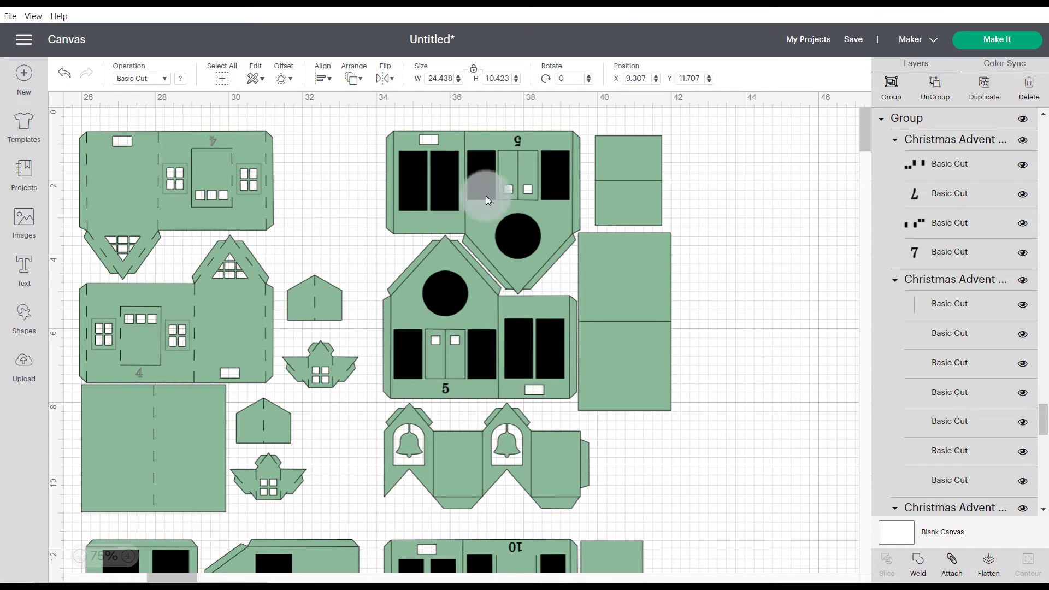
click(539, 208)
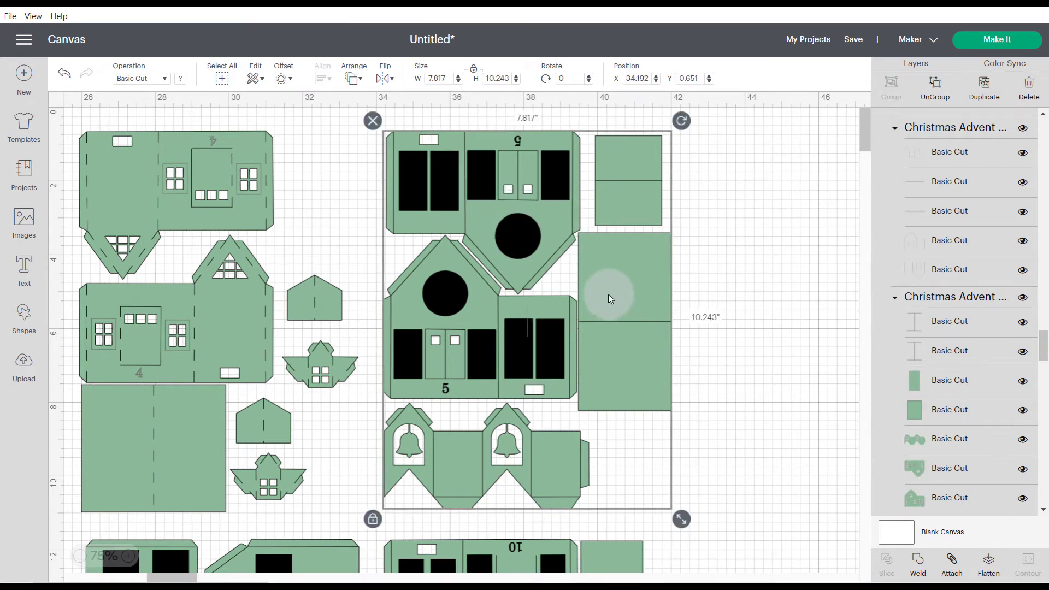
scroll(969, 227, up, 3)
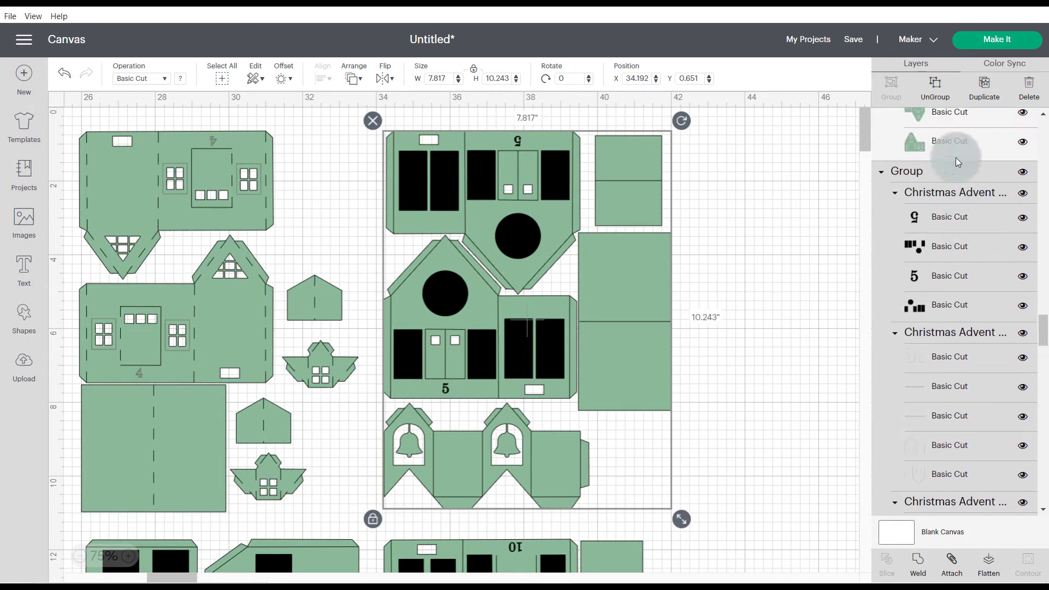
click(955, 194)
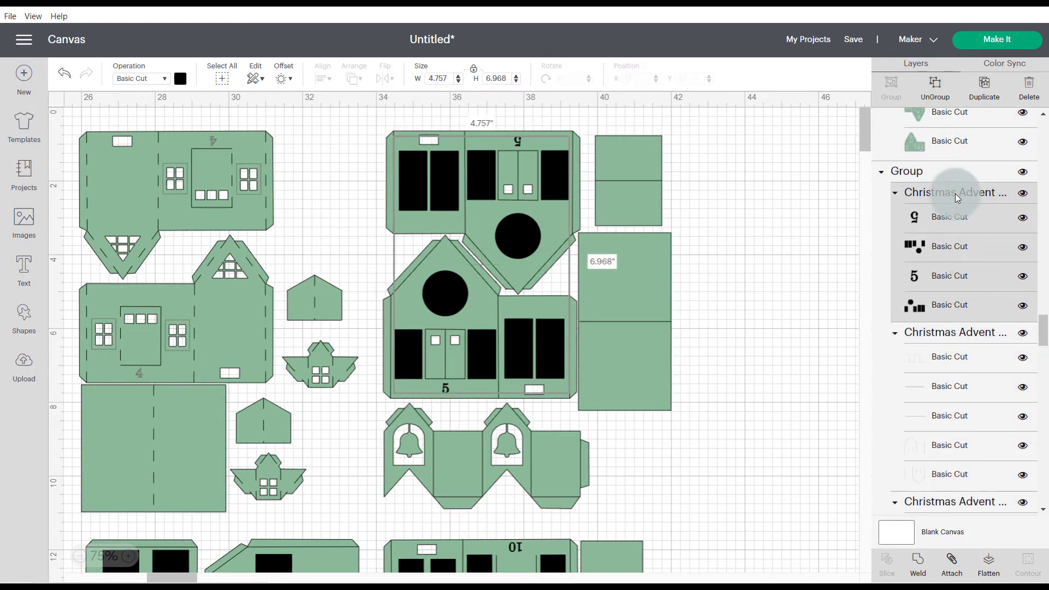
click(163, 78)
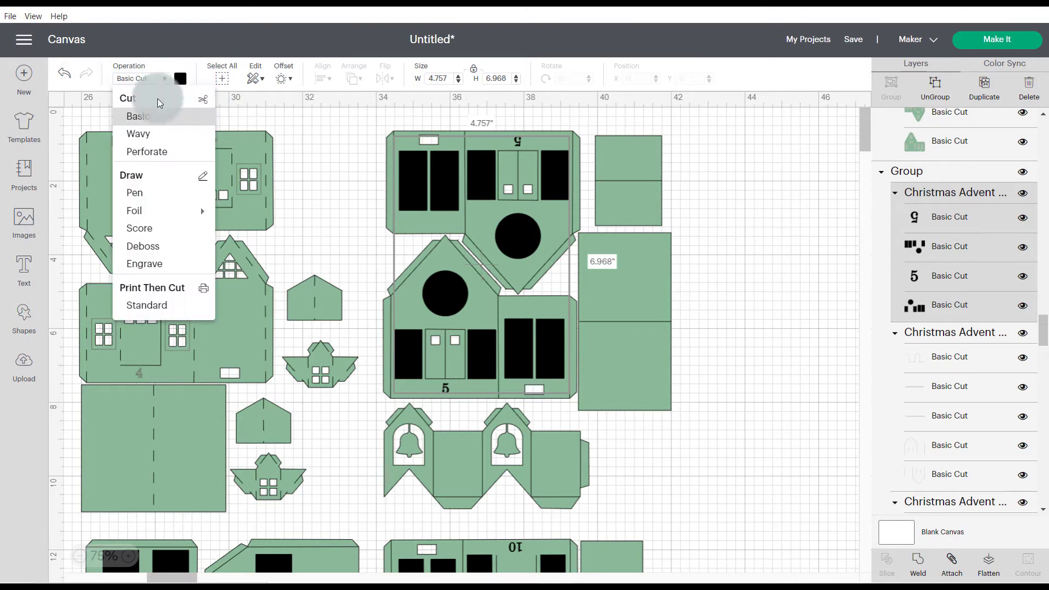
click(136, 193)
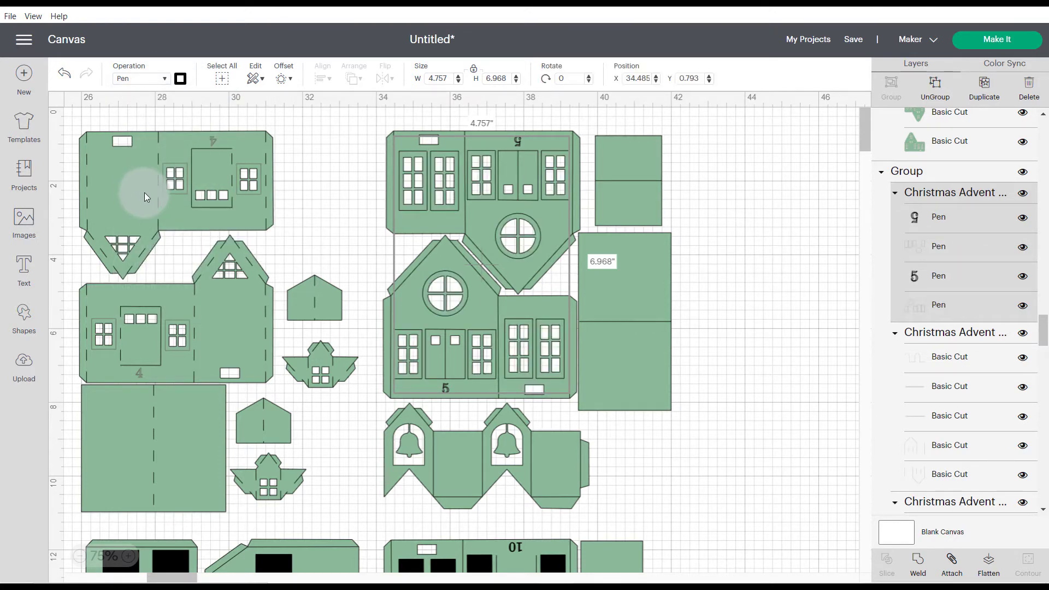
Step: Set house 5's fold line group to Score and attach all of its pieces, including the bell tower, together
click(939, 332)
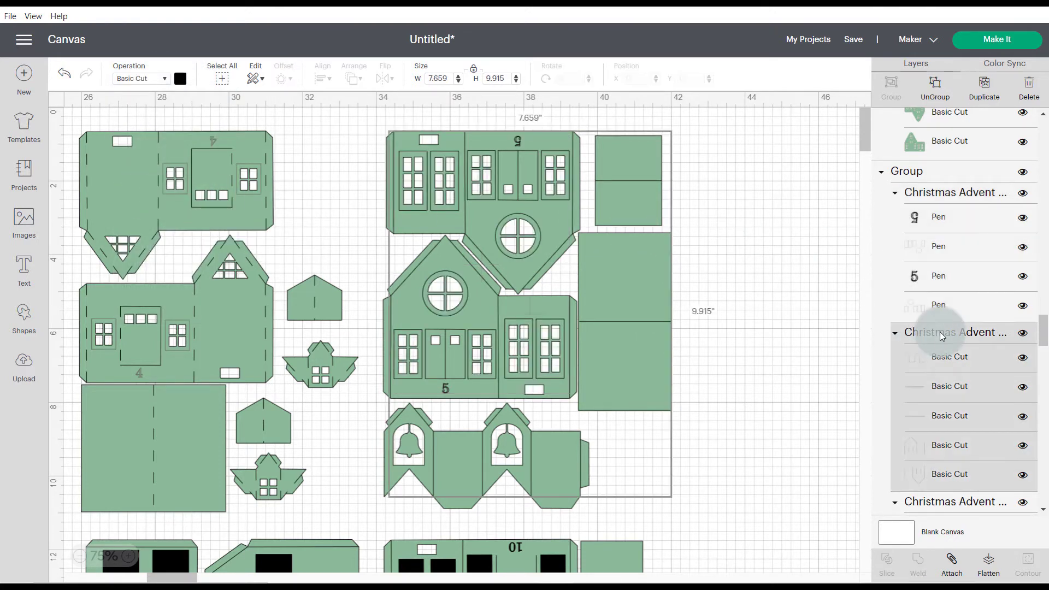
click(160, 78)
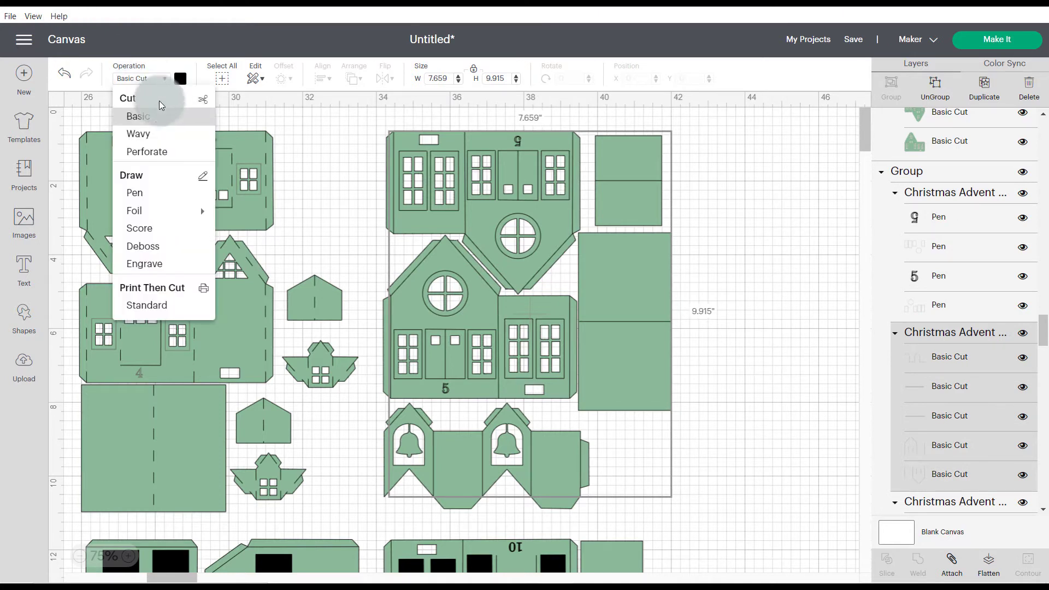
click(152, 226)
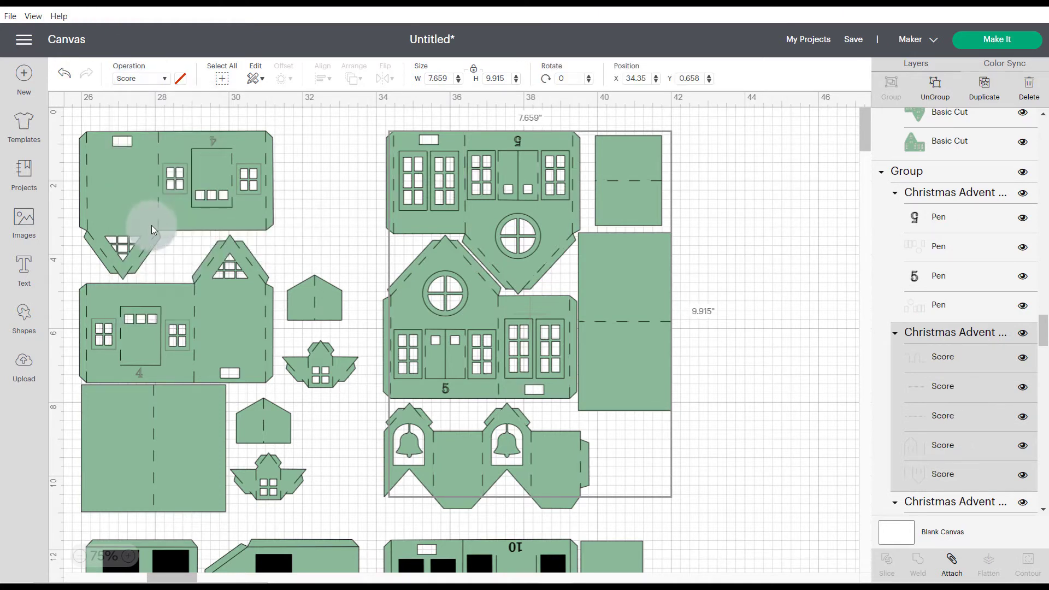
click(697, 238)
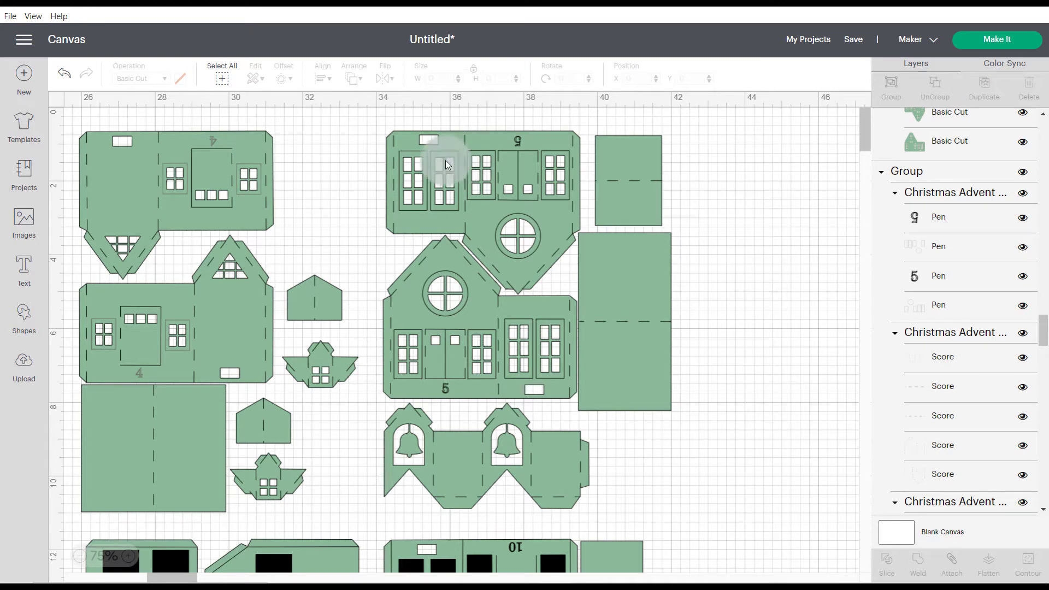
drag(360, 113, 747, 520)
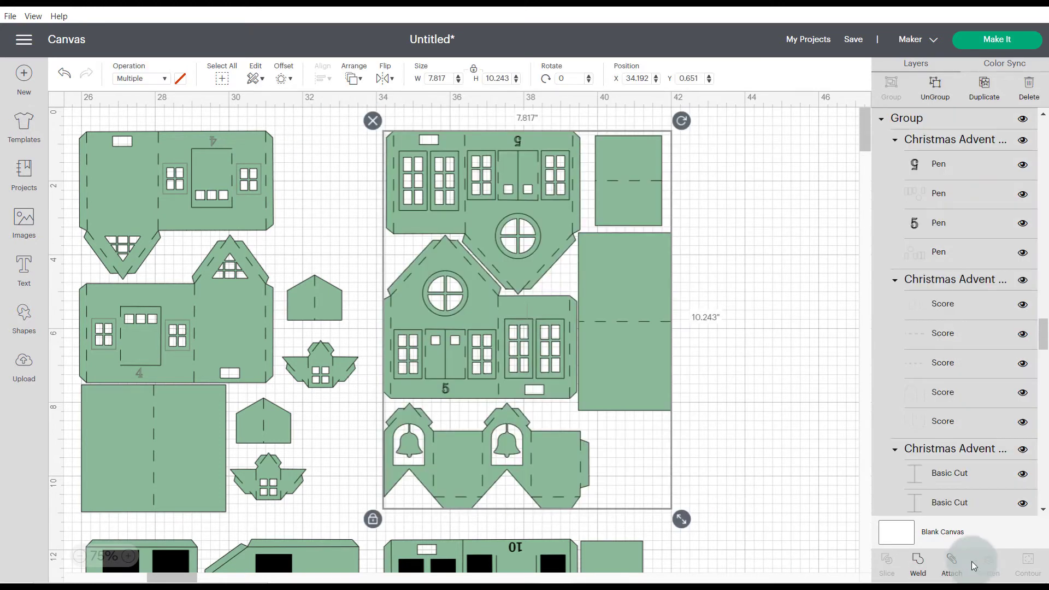
click(952, 568)
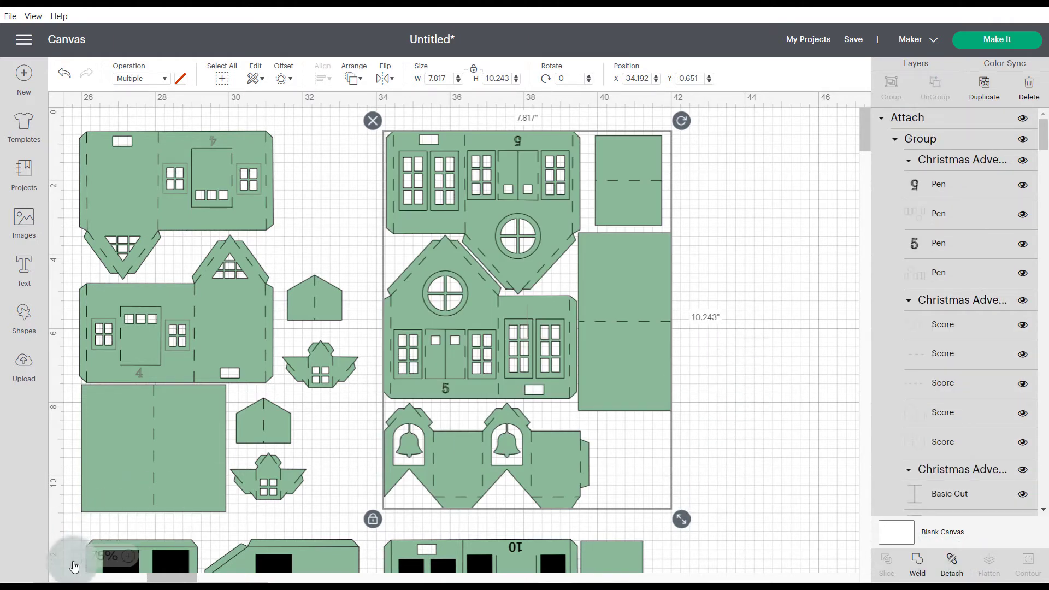
click(80, 556)
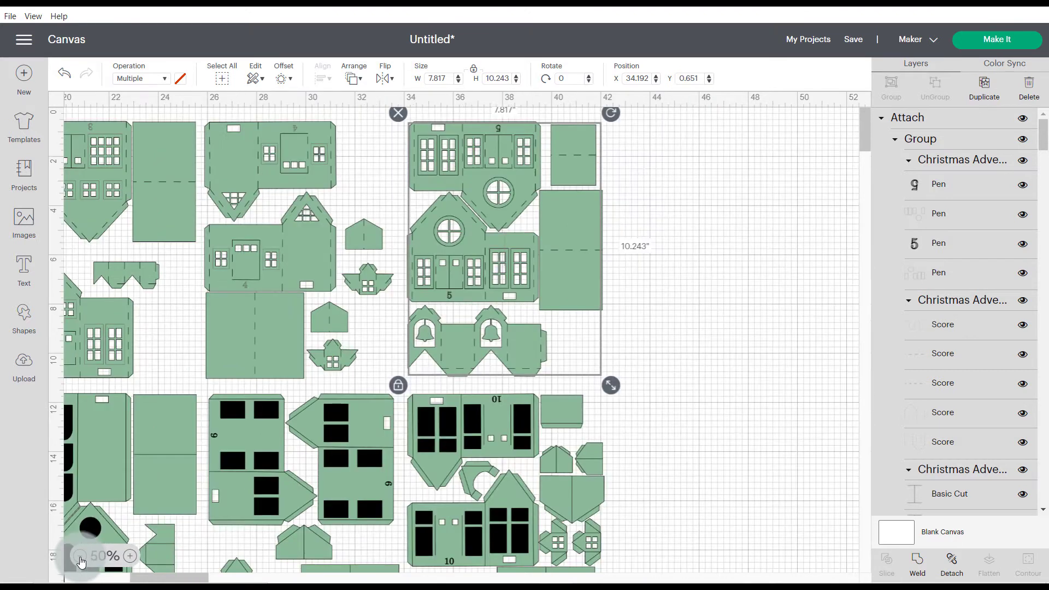
click(80, 557)
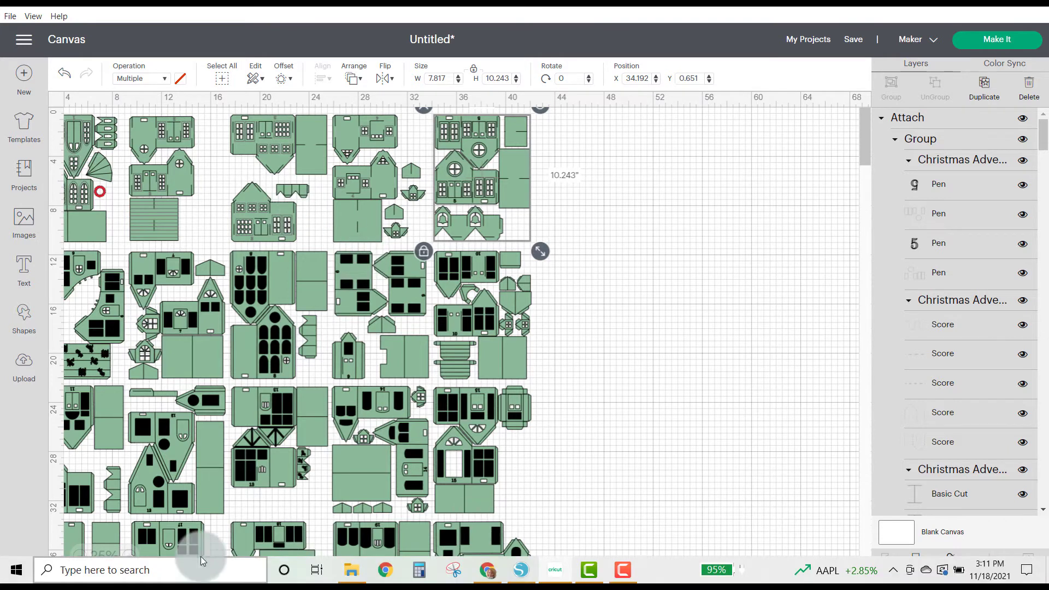
Step: Delete all the houses below the first row, keeping only houses 1 to 5 on the canvas
drag(188, 579, 176, 579)
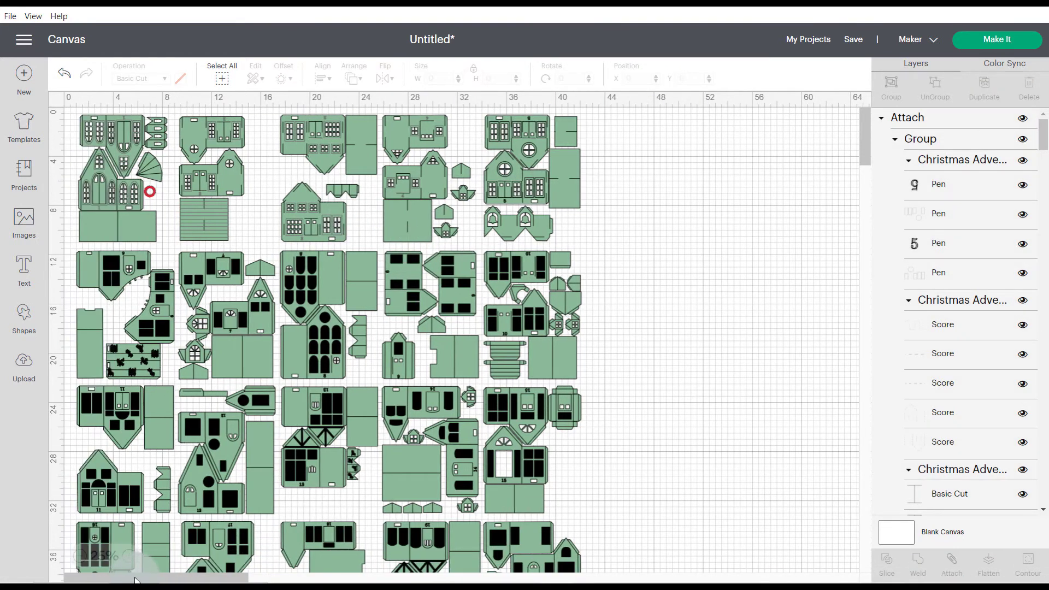
click(198, 320)
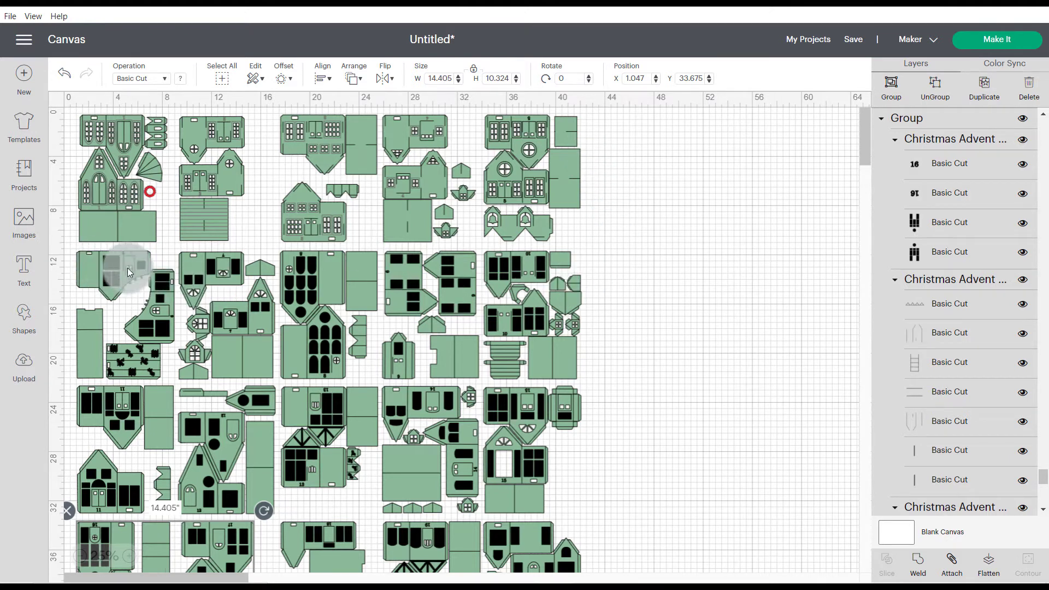
drag(642, 260, 59, 549)
drag(57, 572, 68, 535)
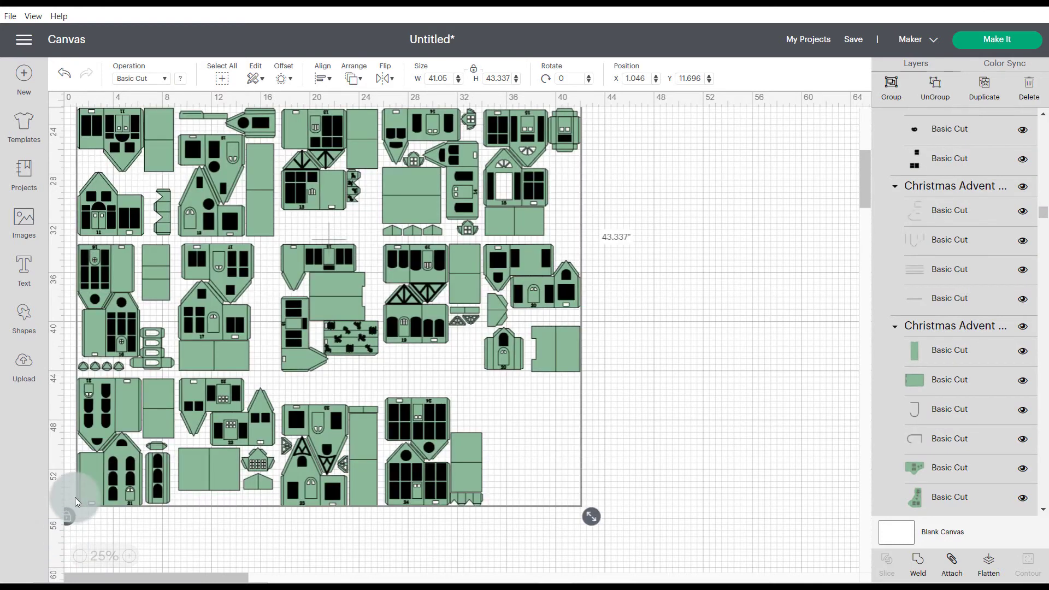
key(Delete)
scroll(345, 371, up, 5)
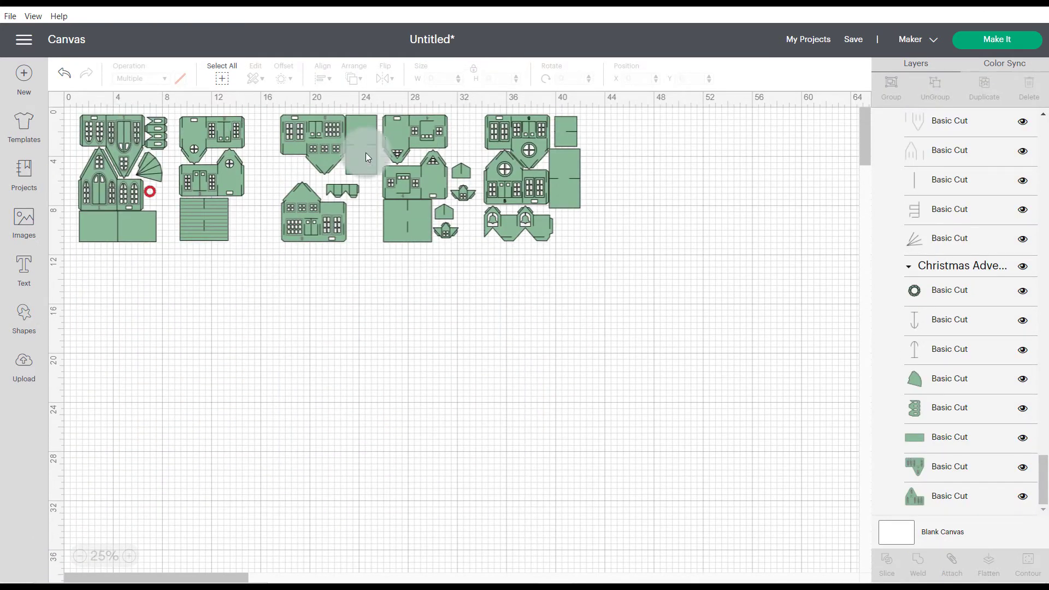
Step: Send the five houses to mat preparation, review the mats and set the material size to 8.5 in x 11 in (Letter)
click(985, 41)
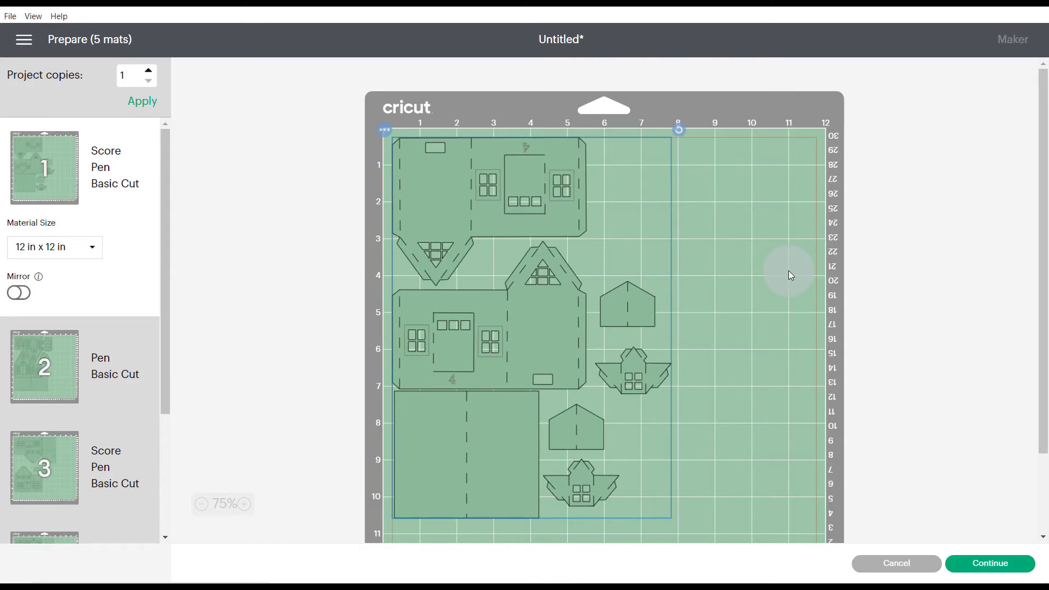
scroll(106, 275, down, 5)
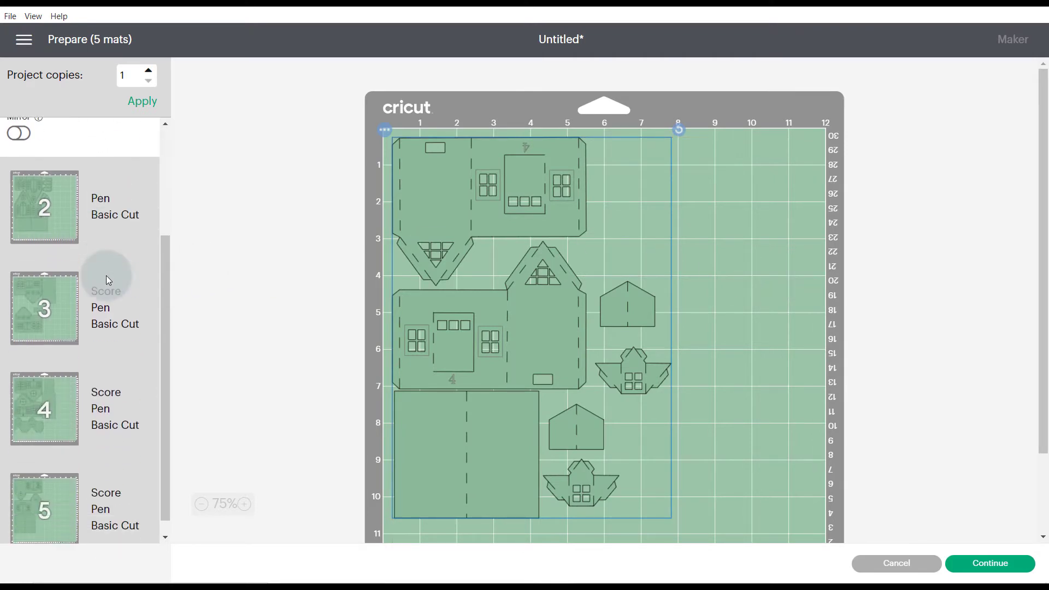
scroll(65, 332, up, 5)
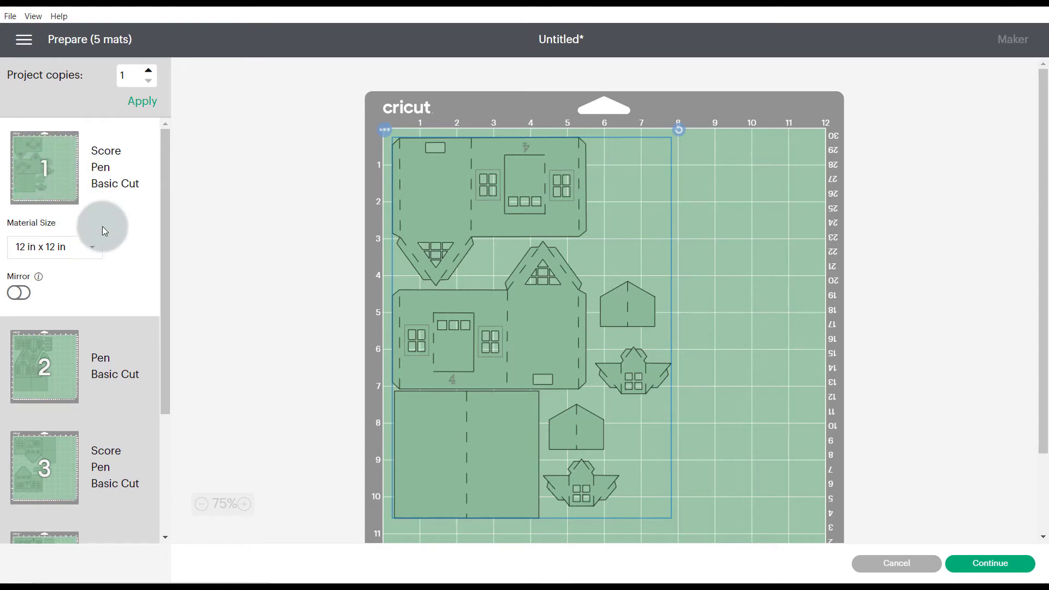
click(93, 249)
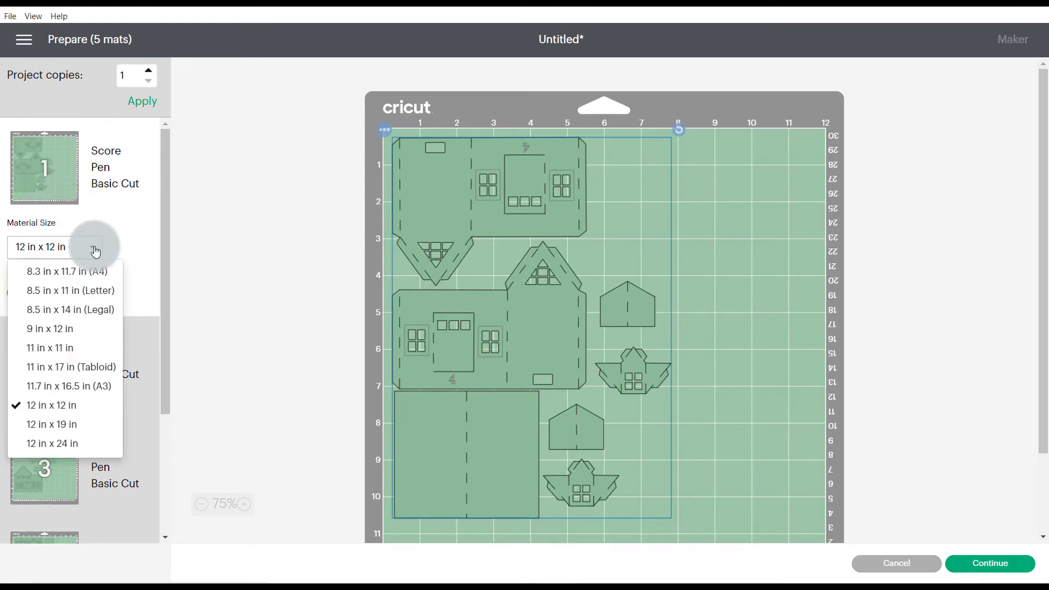
click(87, 294)
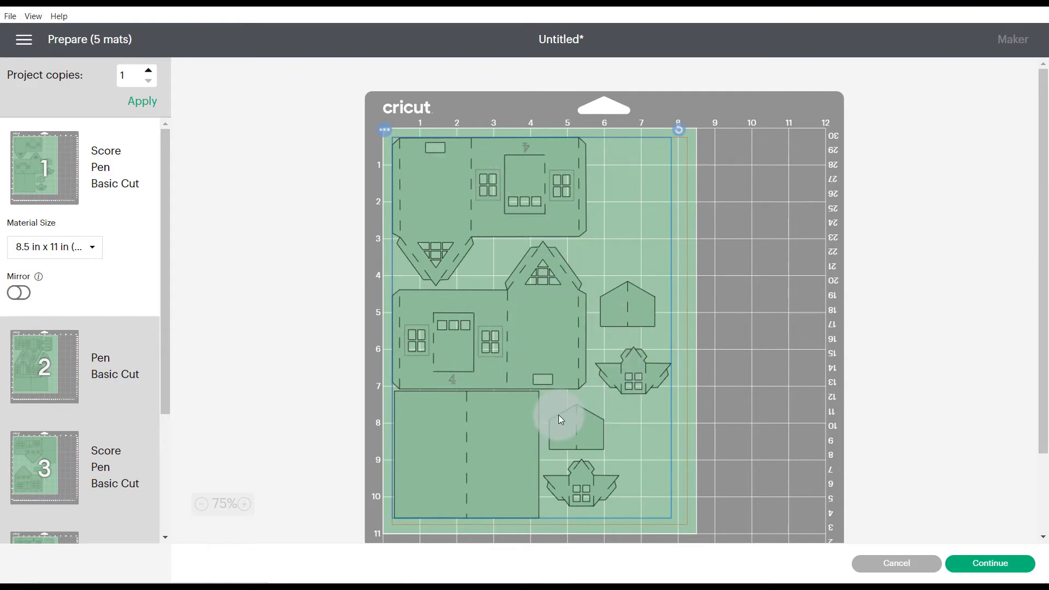
Step: Continue to the Make stage and set the base material to Medium Cardstock – 80 lb (216 gsm) with More pressure
click(979, 568)
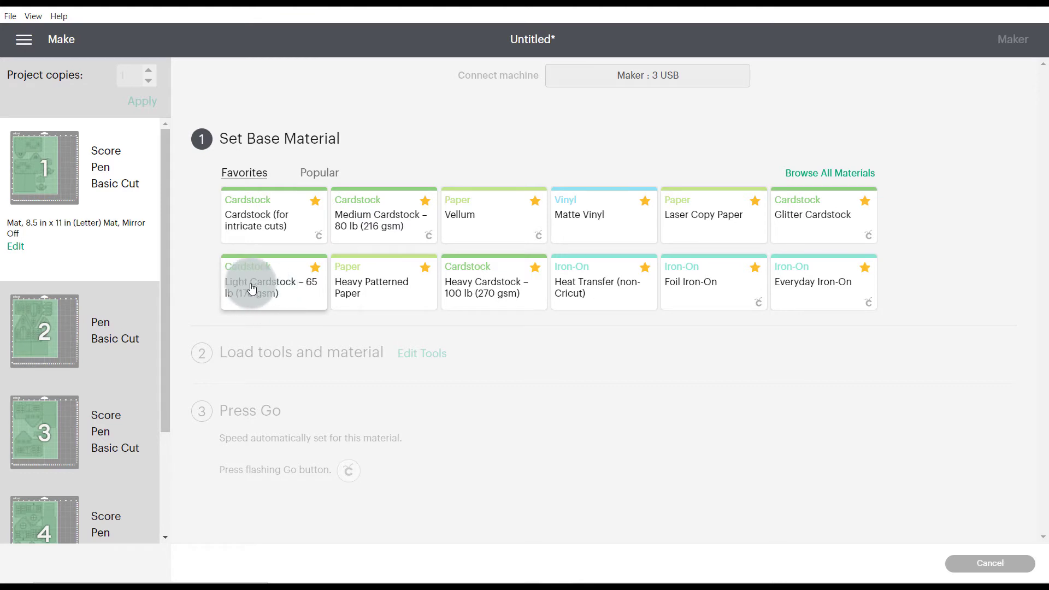
click(387, 212)
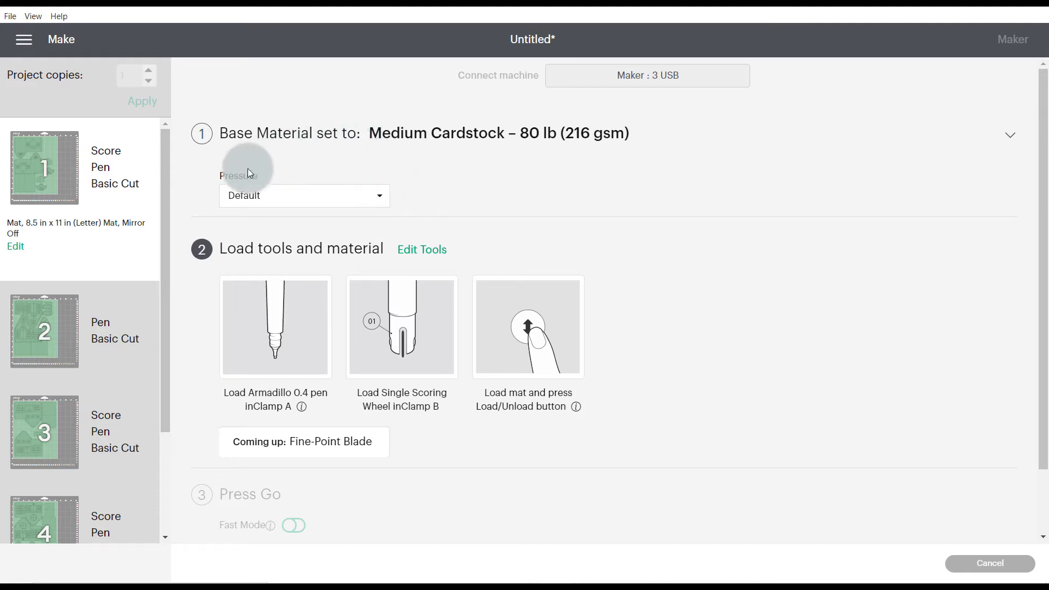
click(381, 201)
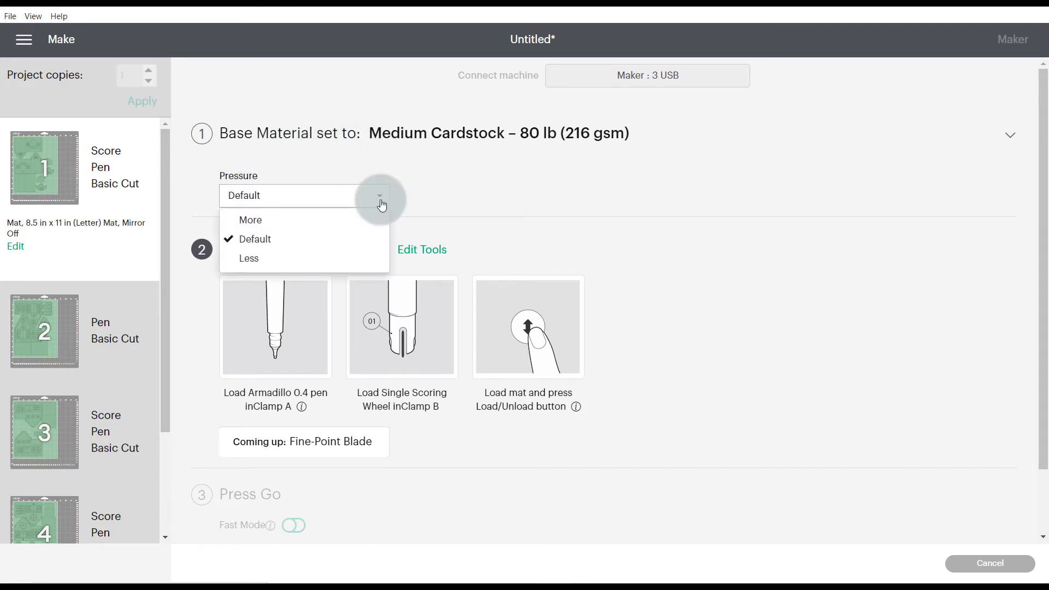
click(288, 221)
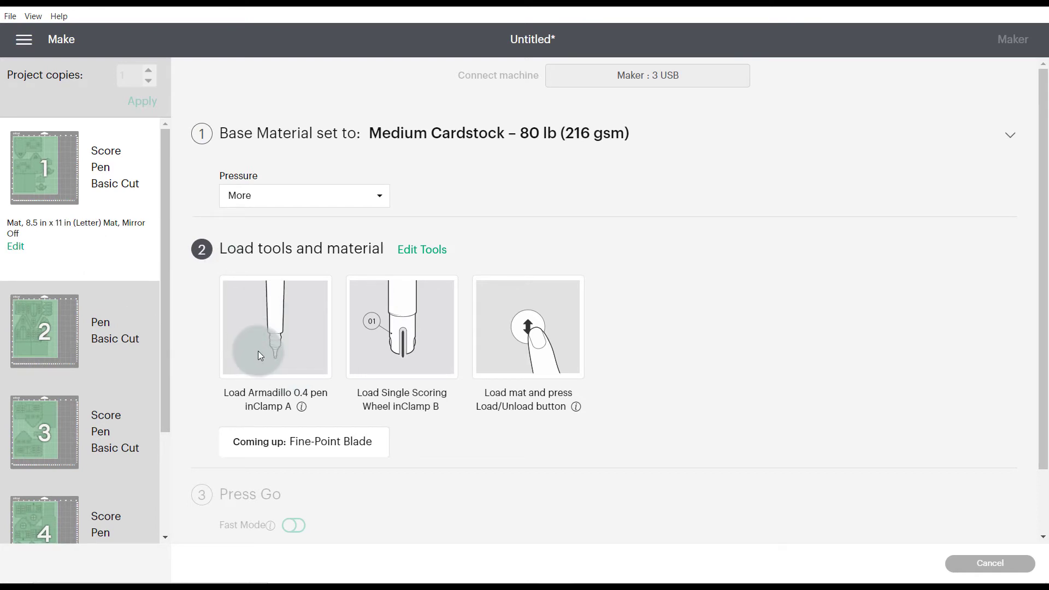
Step: Preview the mat layouts, cancel the cut and leave mat preparation for the canvas
mouse_move(55, 178)
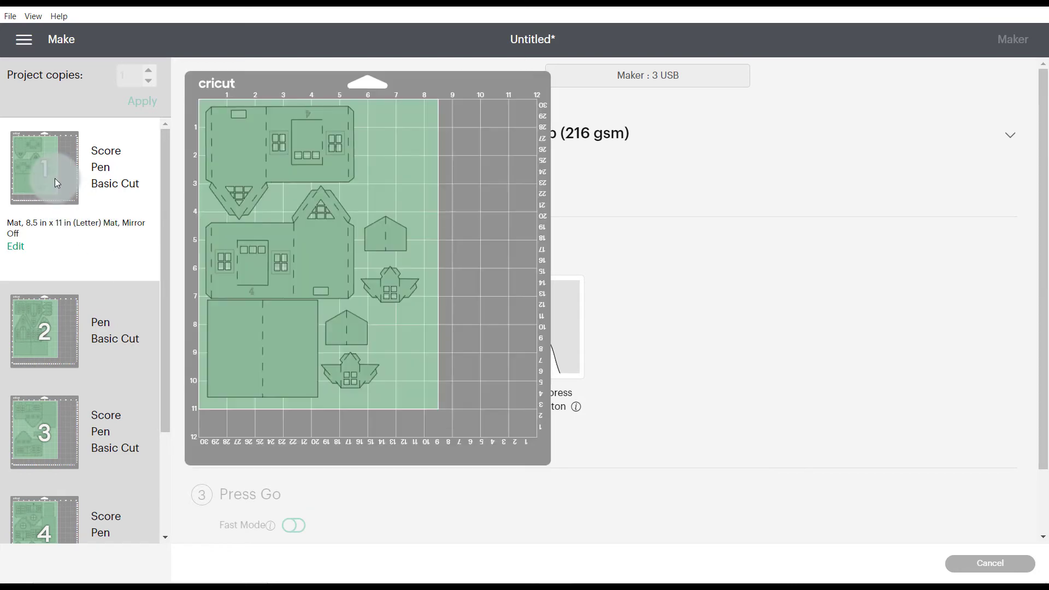
mouse_move(57, 279)
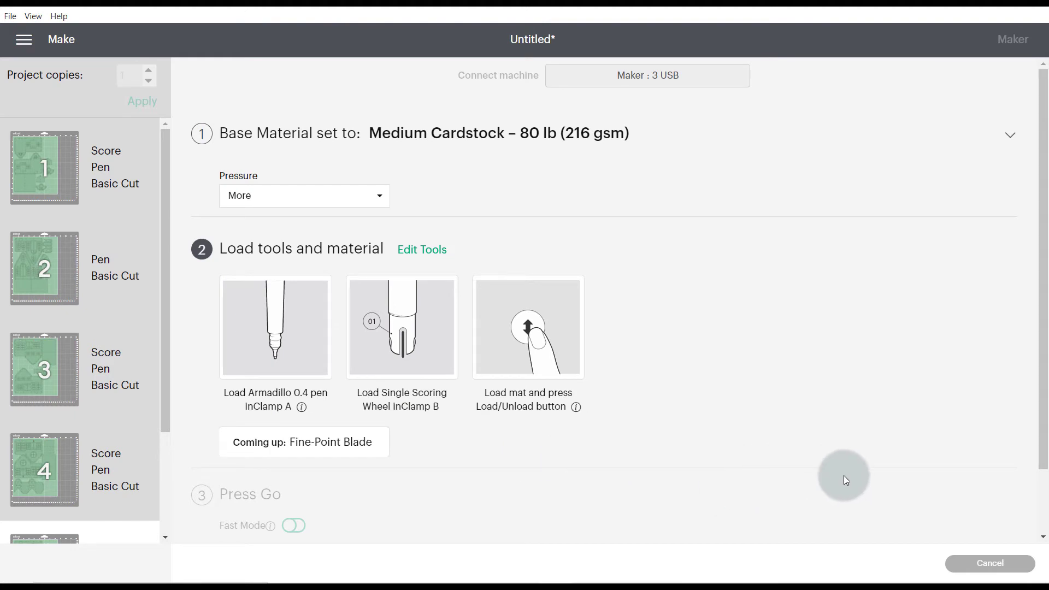
click(977, 566)
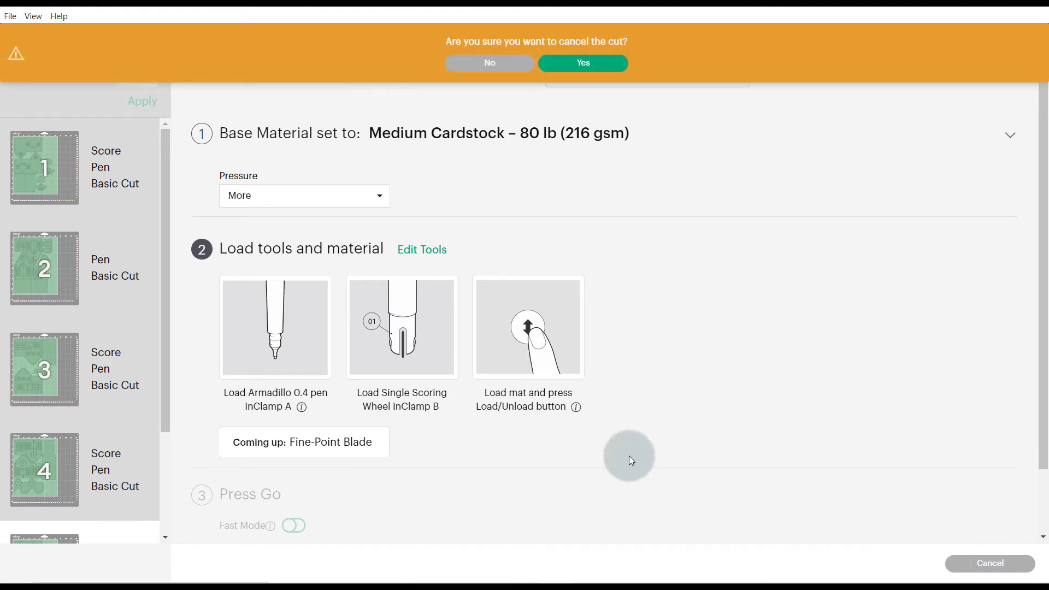
click(566, 64)
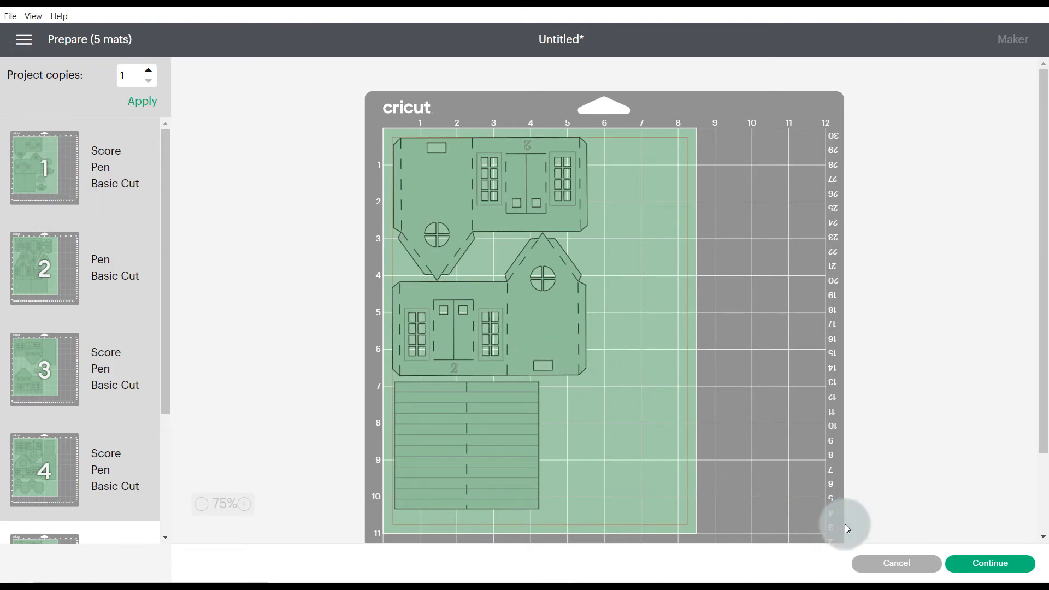
click(906, 568)
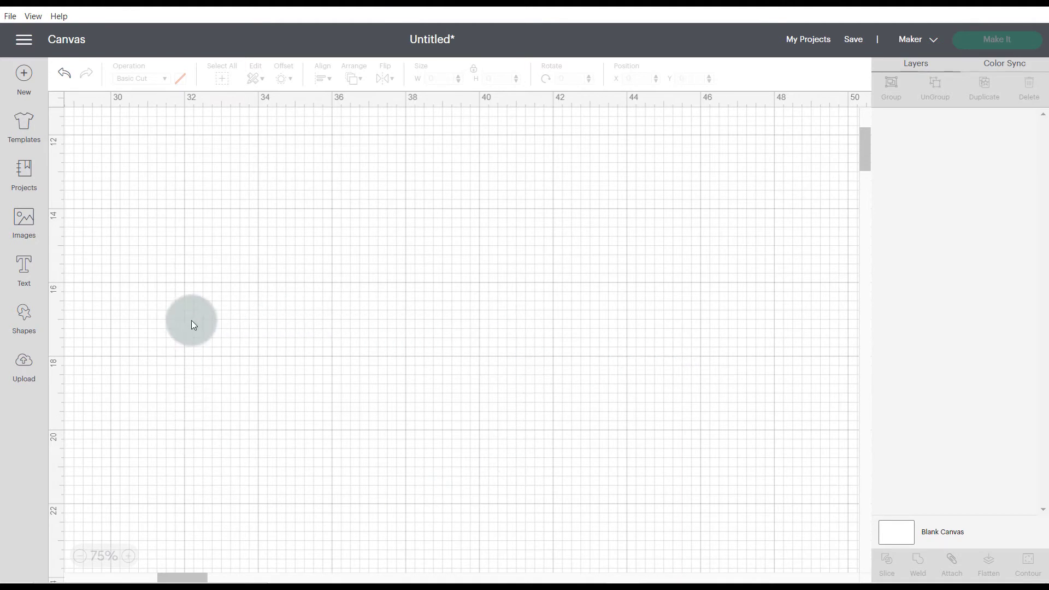
Step: Upload the Christmas Advent_House 1 SVG file as a cut image
click(22, 370)
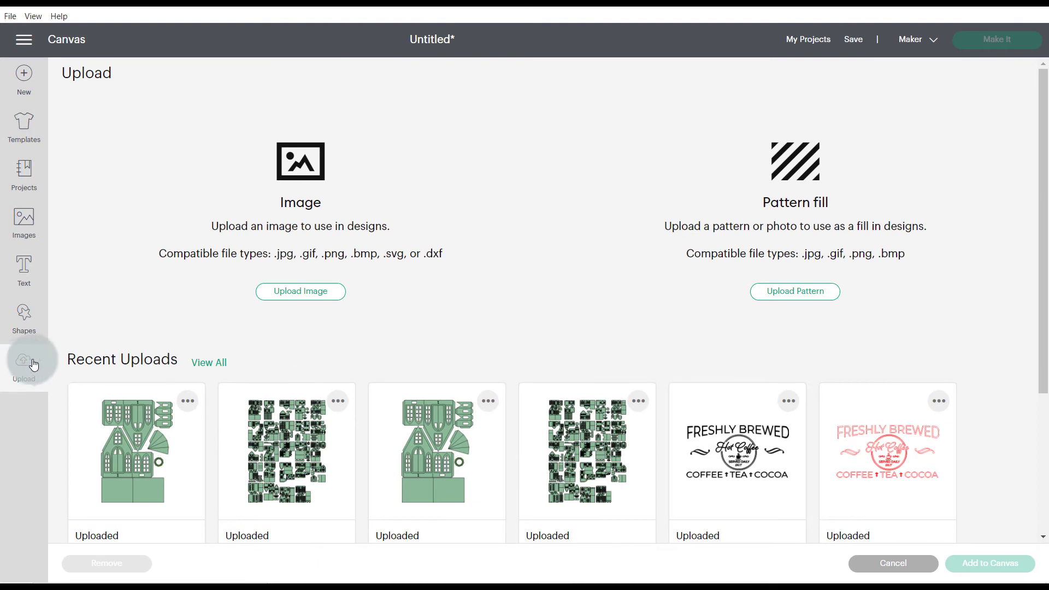
click(304, 294)
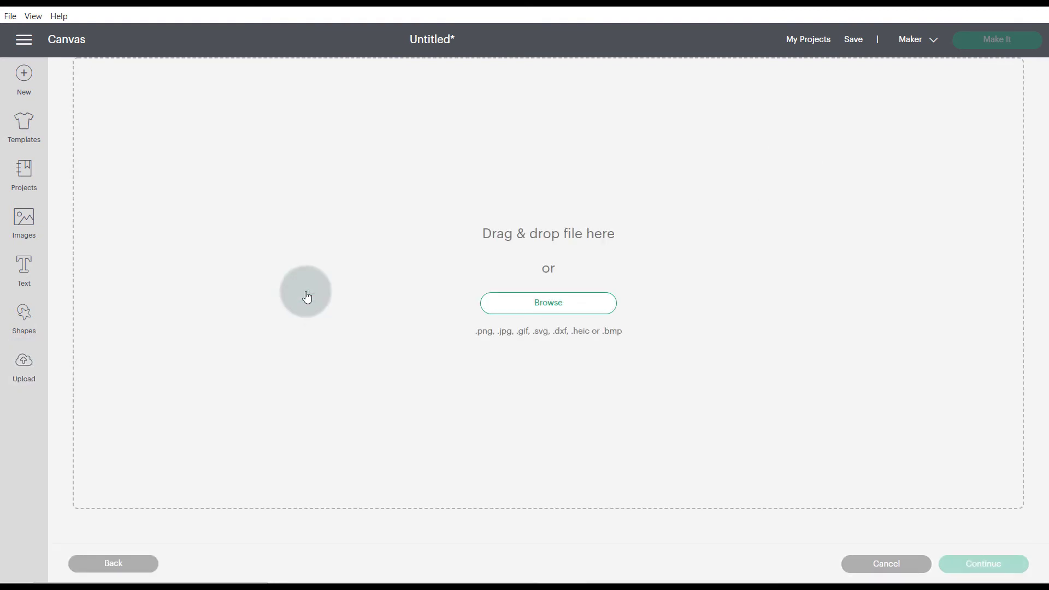
click(532, 312)
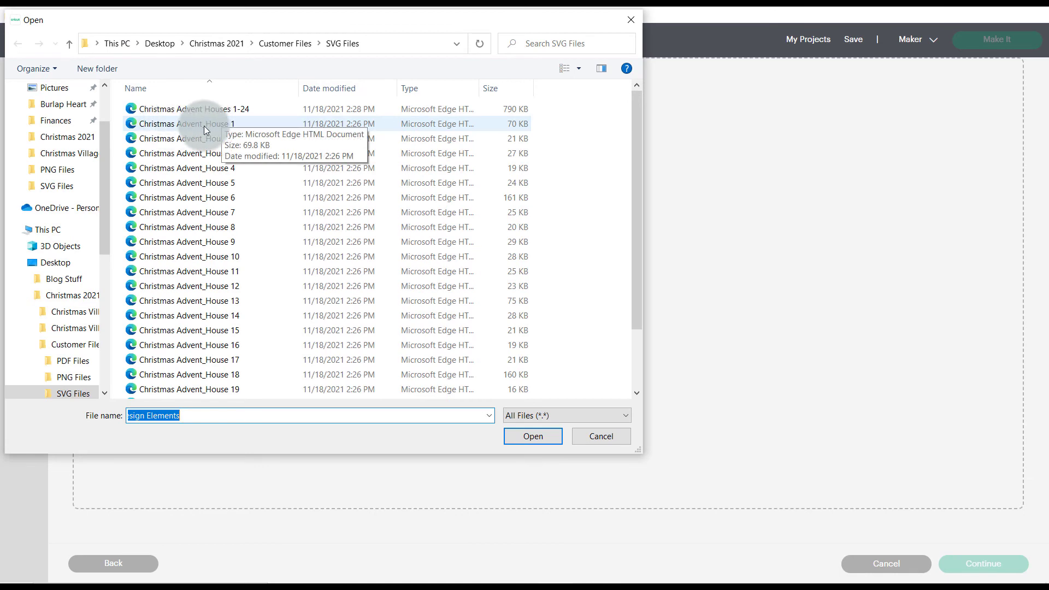
click(245, 126)
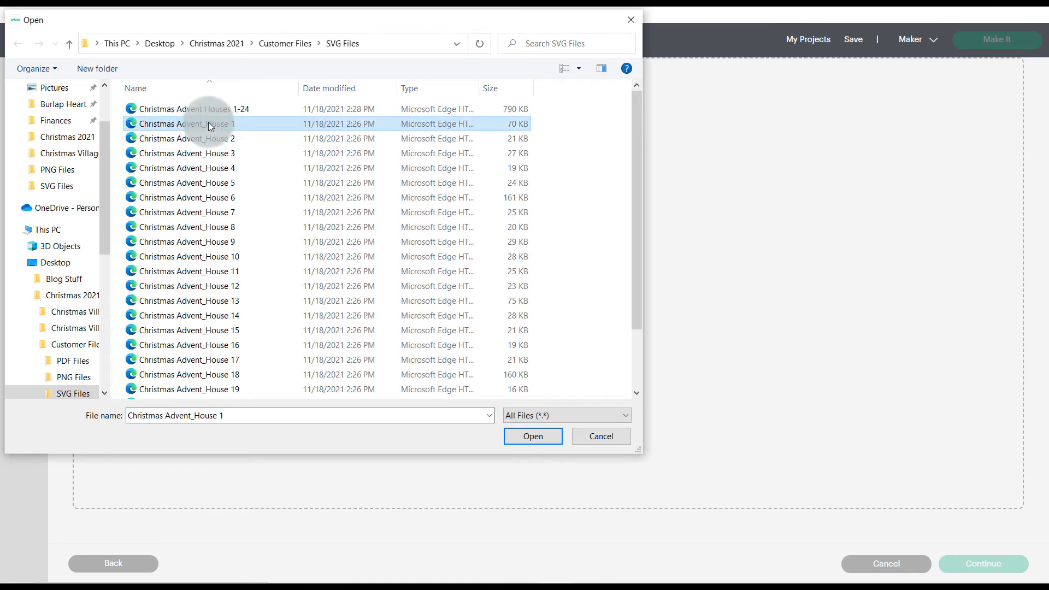
click(533, 439)
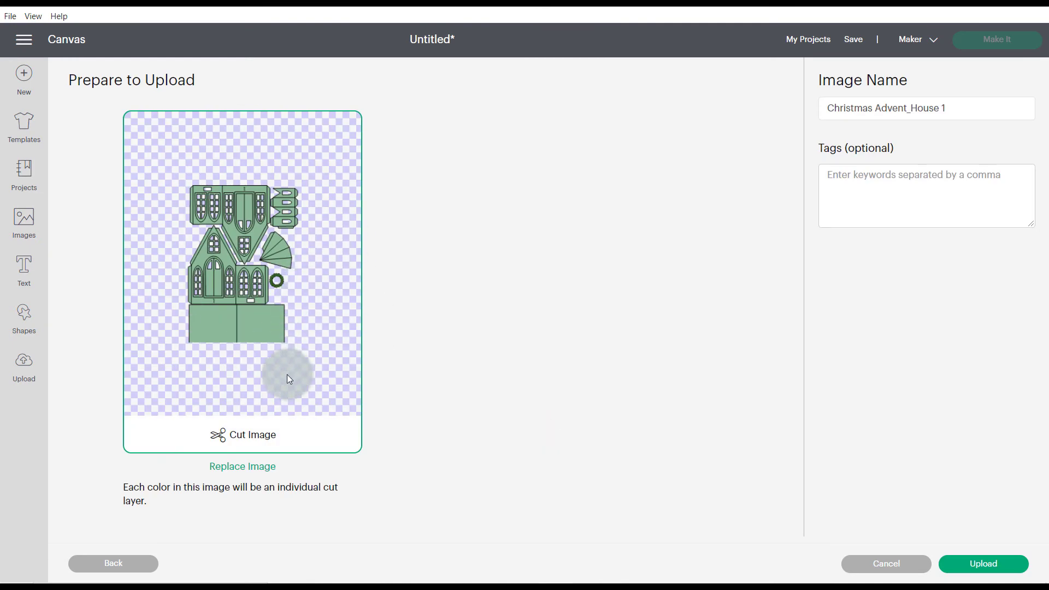
click(993, 563)
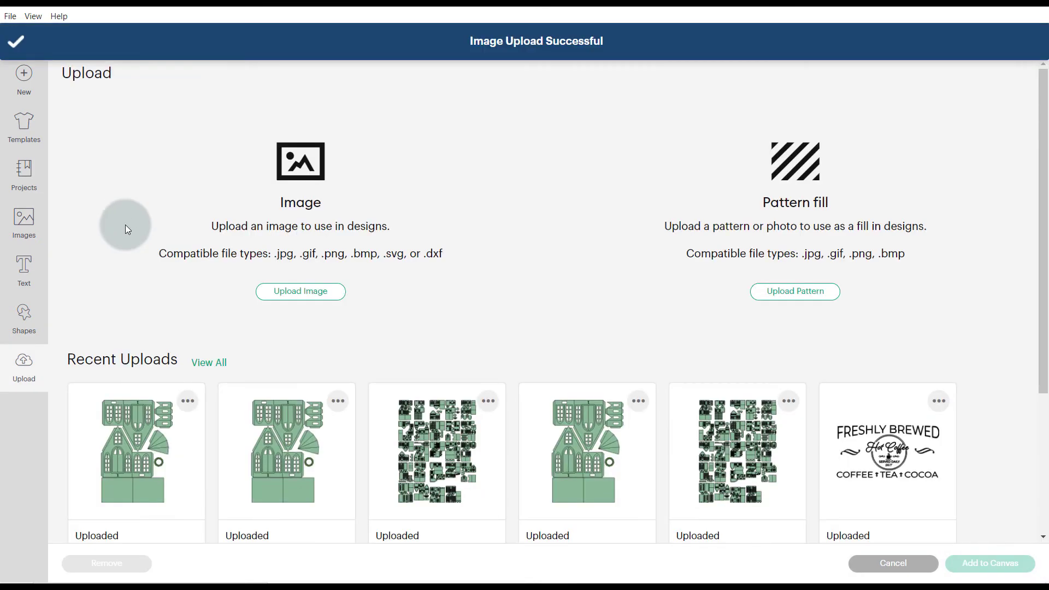
Step: Add the newly uploaded house 1 image to the canvas and select it
click(132, 443)
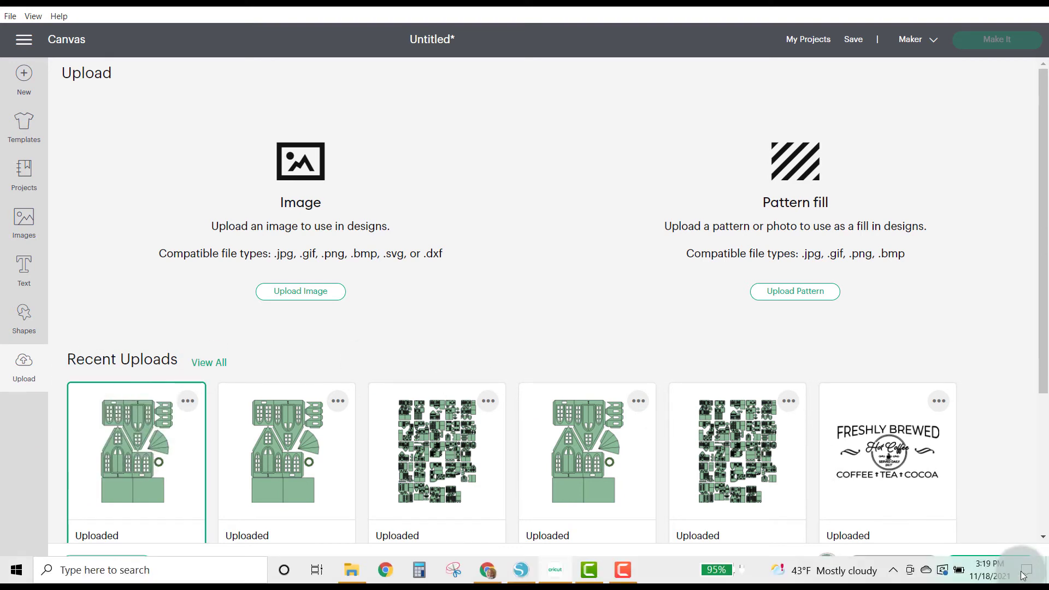
click(986, 566)
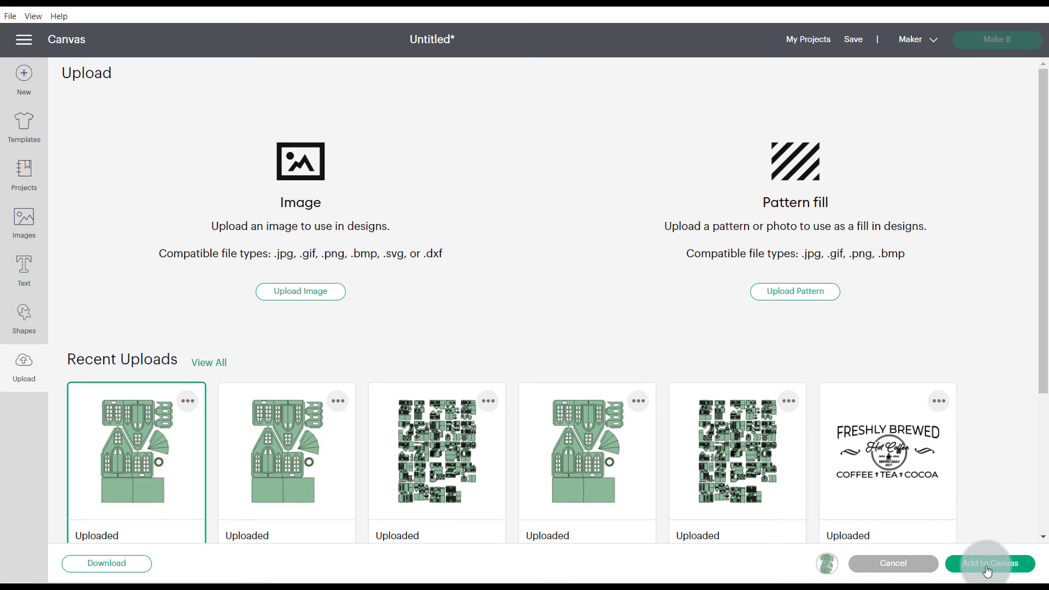
click(194, 235)
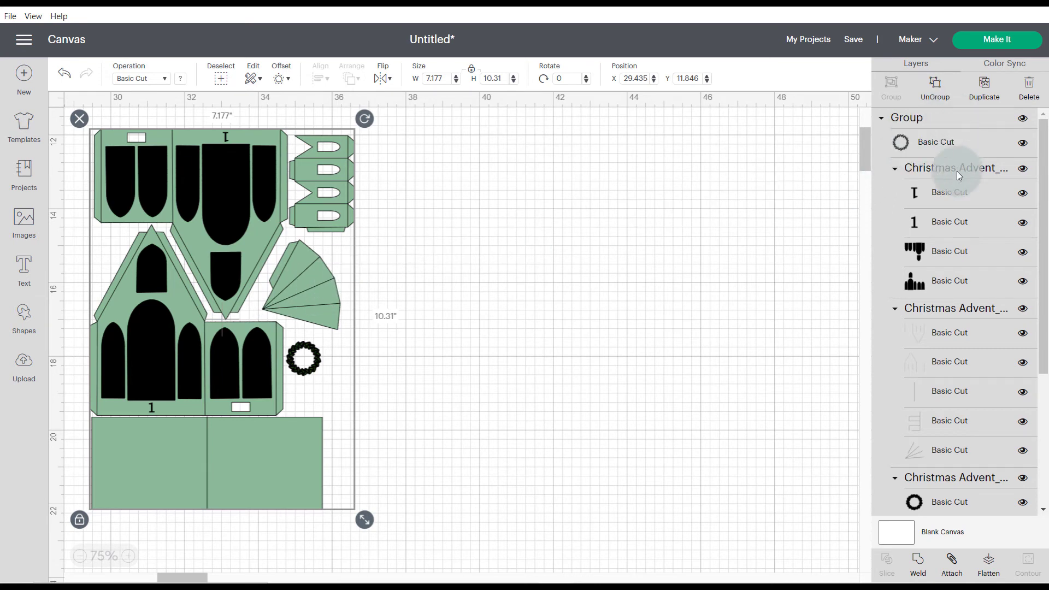
click(485, 237)
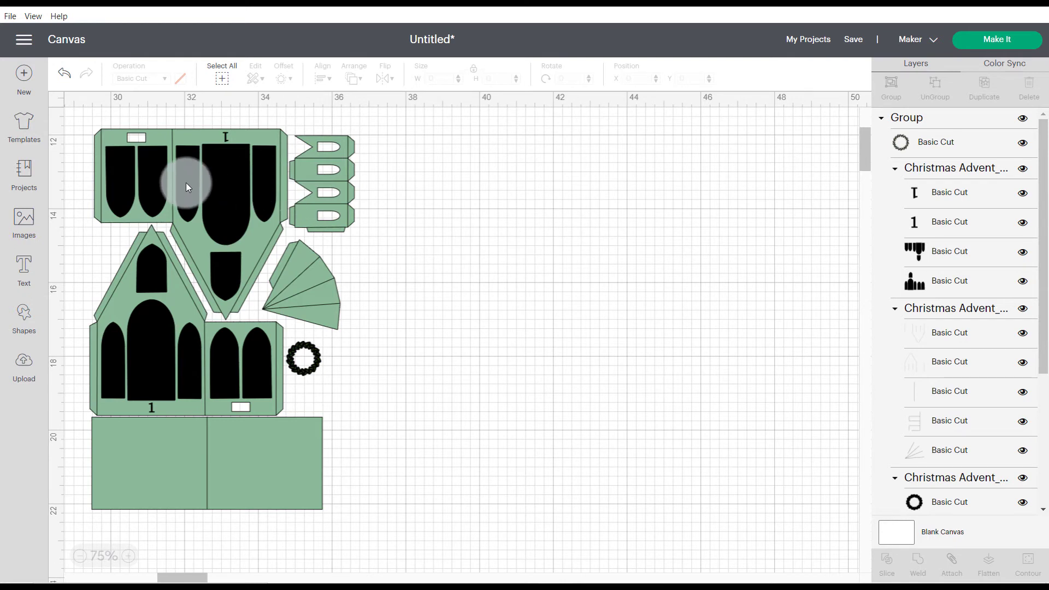
click(191, 199)
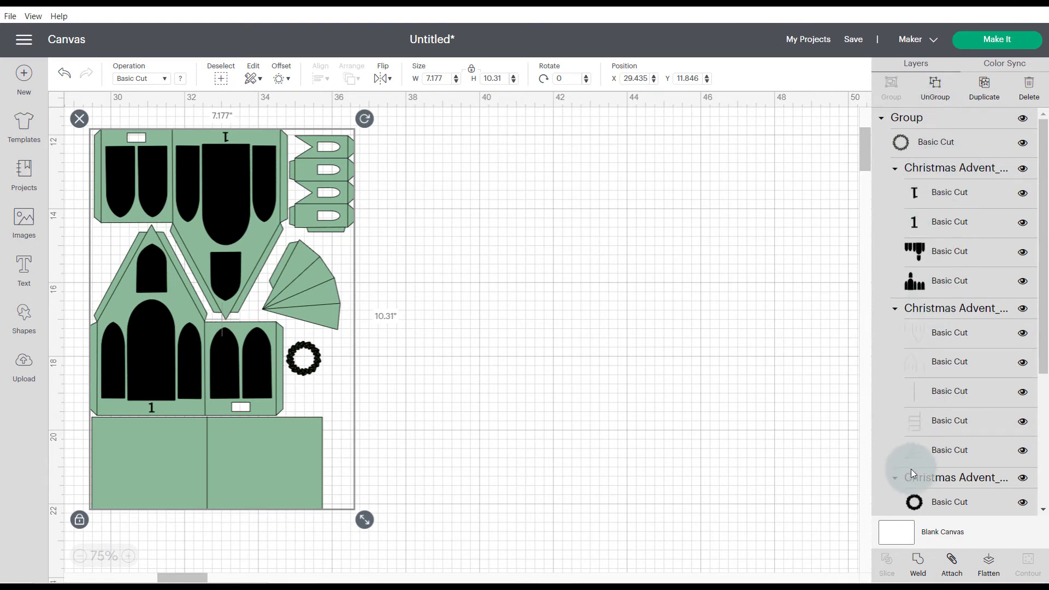
Step: Change house 1's top wreath layer to the Pen operation with the Very Berry colour
click(952, 141)
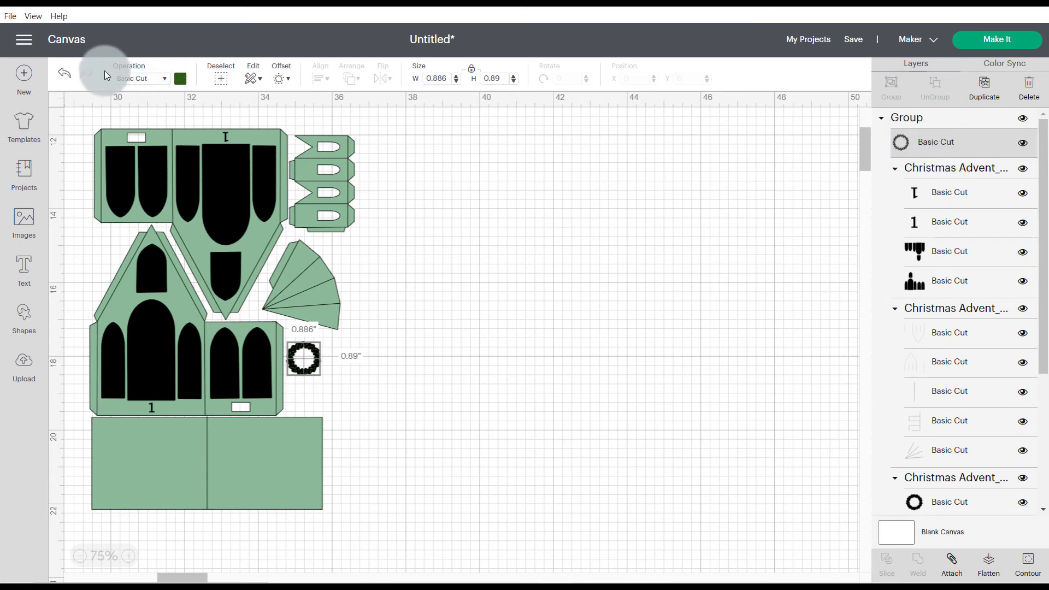
click(163, 78)
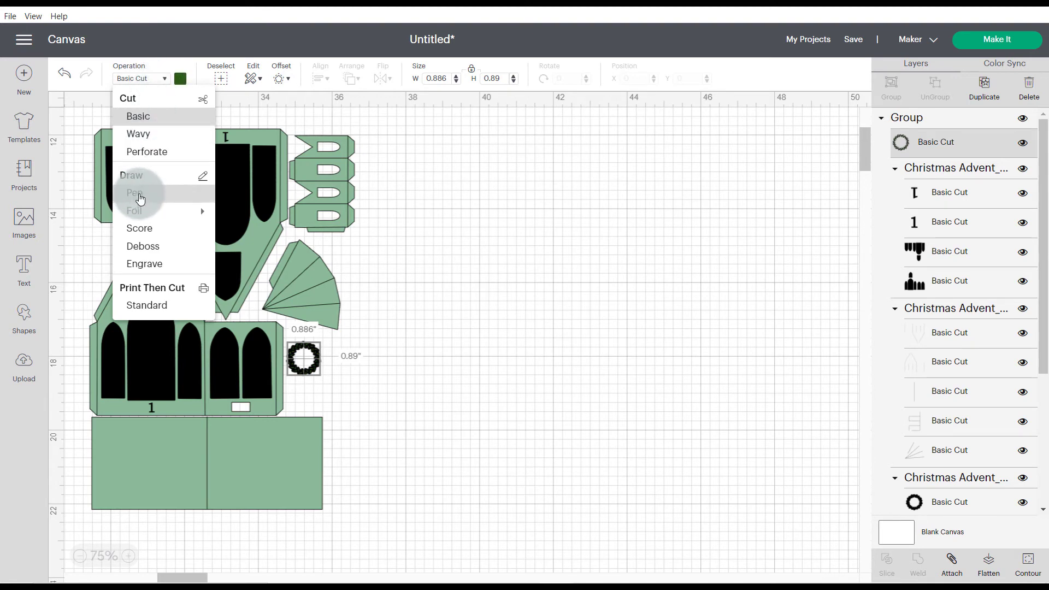
click(141, 194)
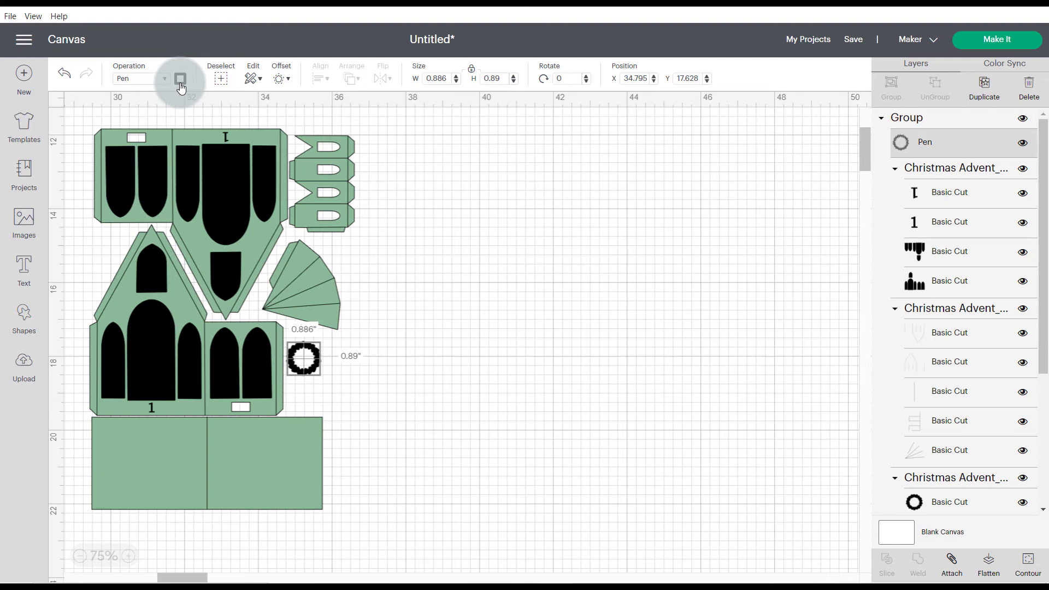
click(180, 80)
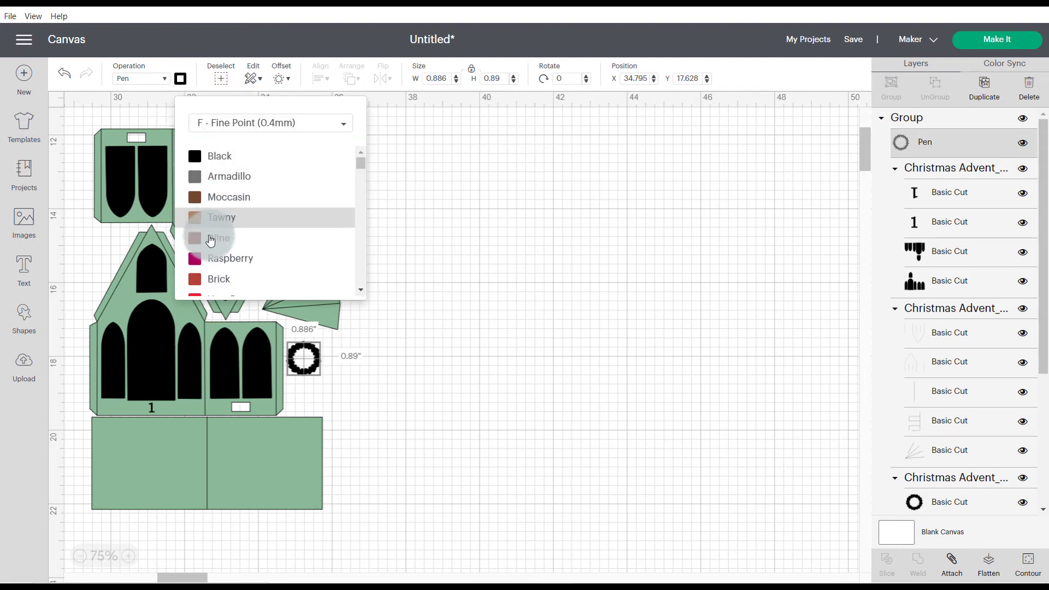
scroll(210, 241, down, 4)
scroll(211, 251, up, 2)
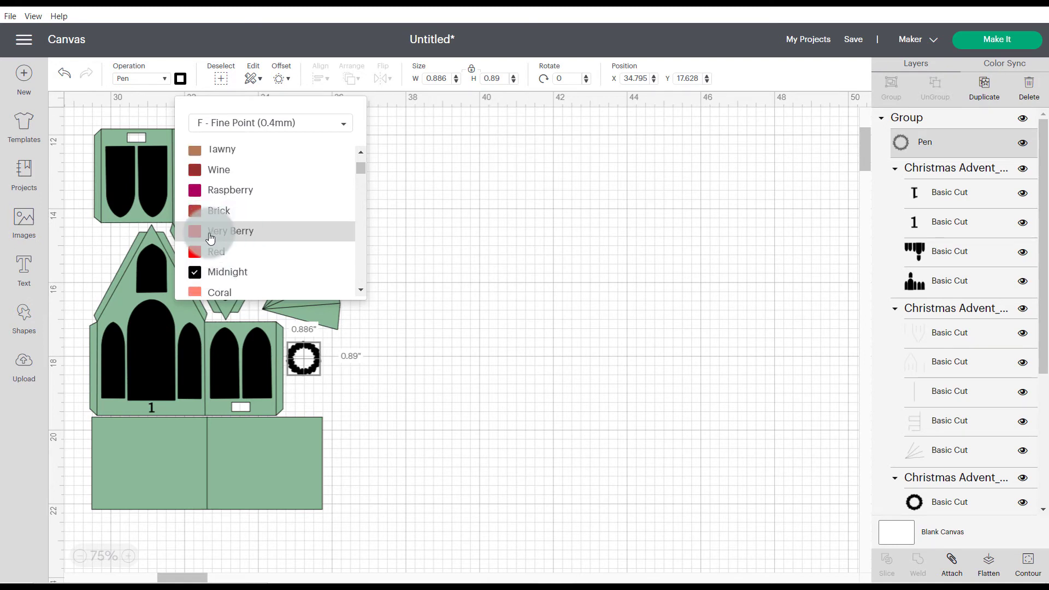
click(219, 234)
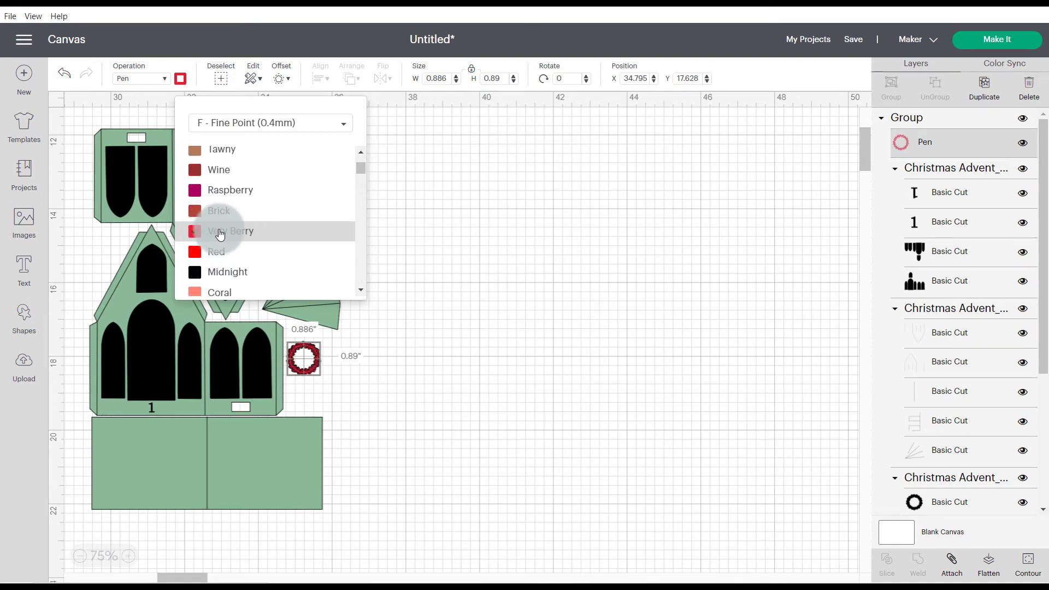
Step: Change the house 1 group of number and window outline layers to the Pen operation with the Armadillo colour
click(405, 192)
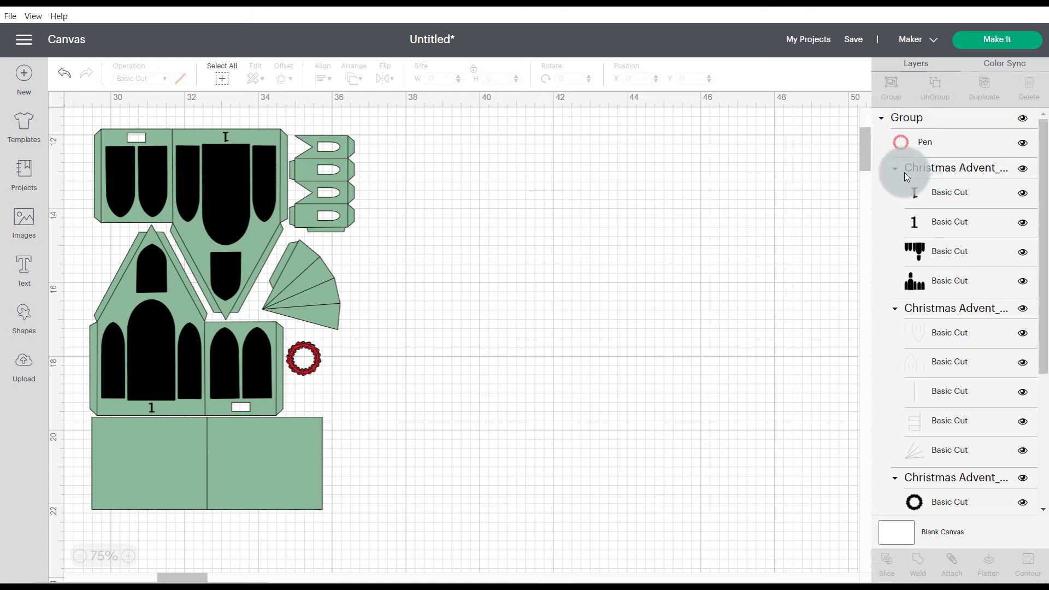
click(947, 171)
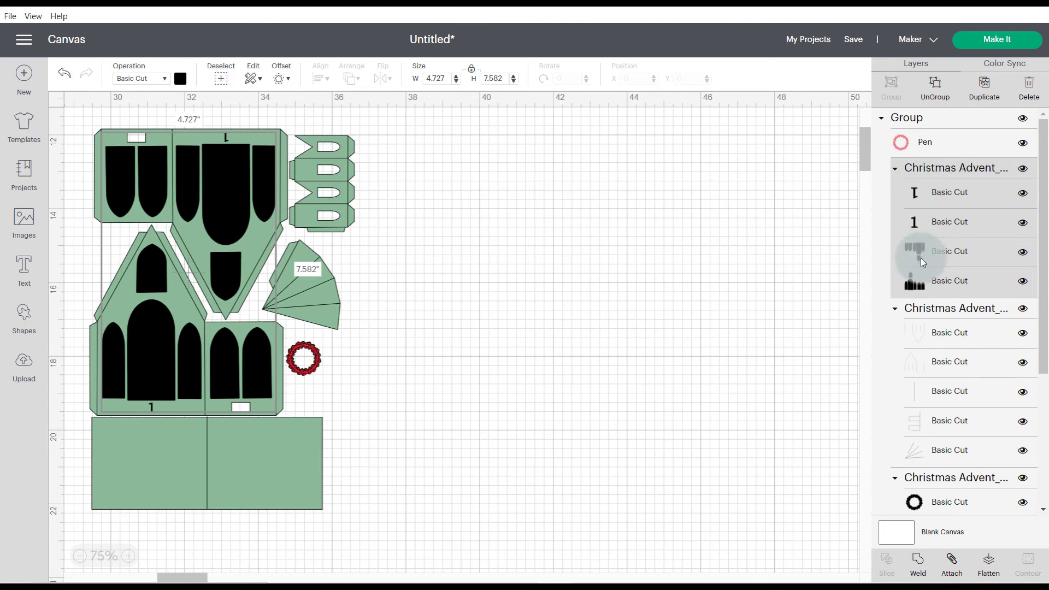
click(778, 183)
click(952, 171)
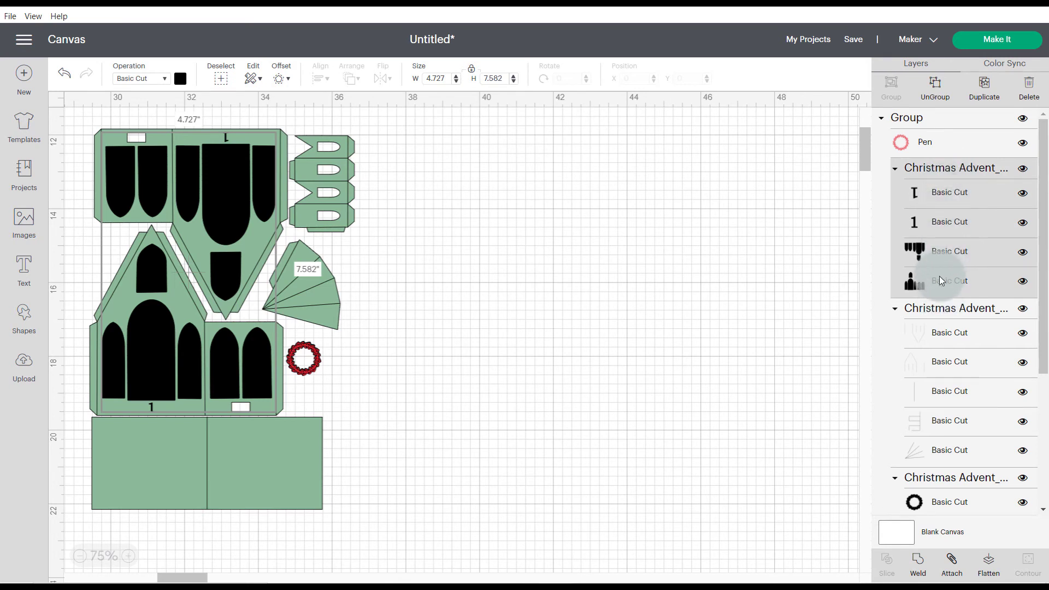
click(166, 82)
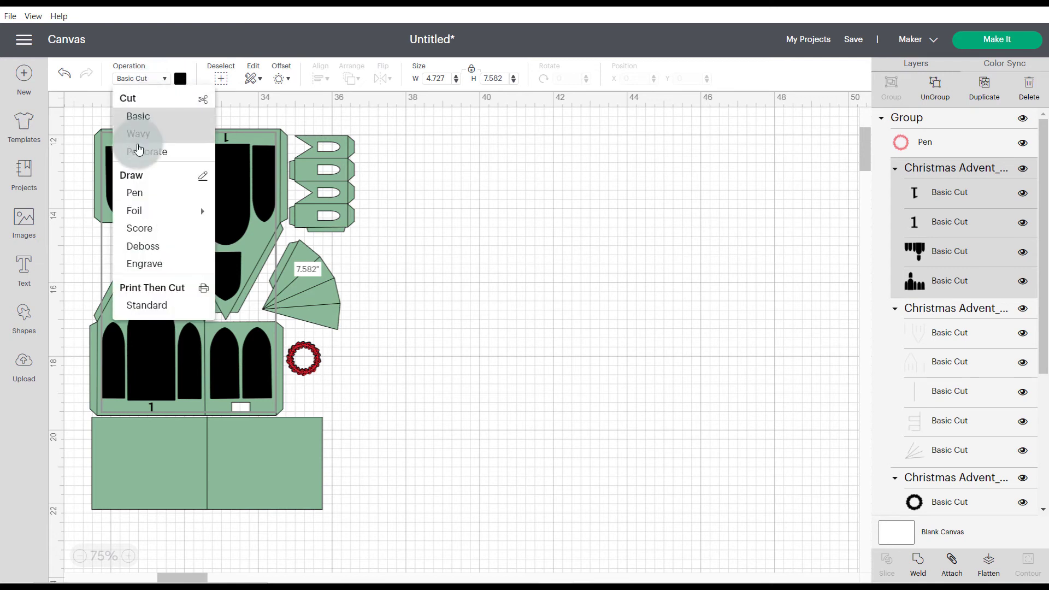
click(141, 197)
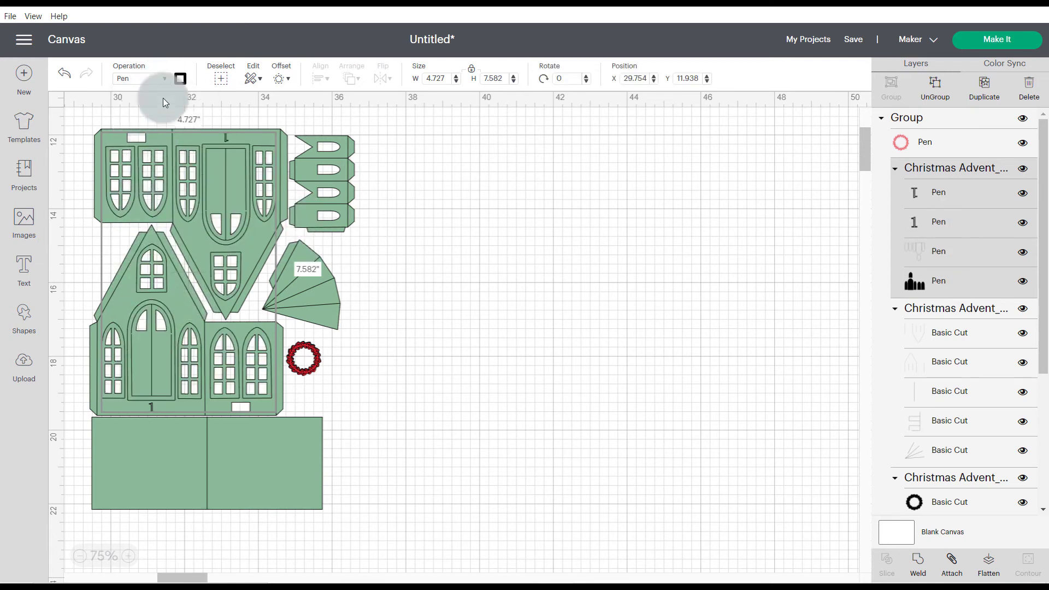
click(180, 80)
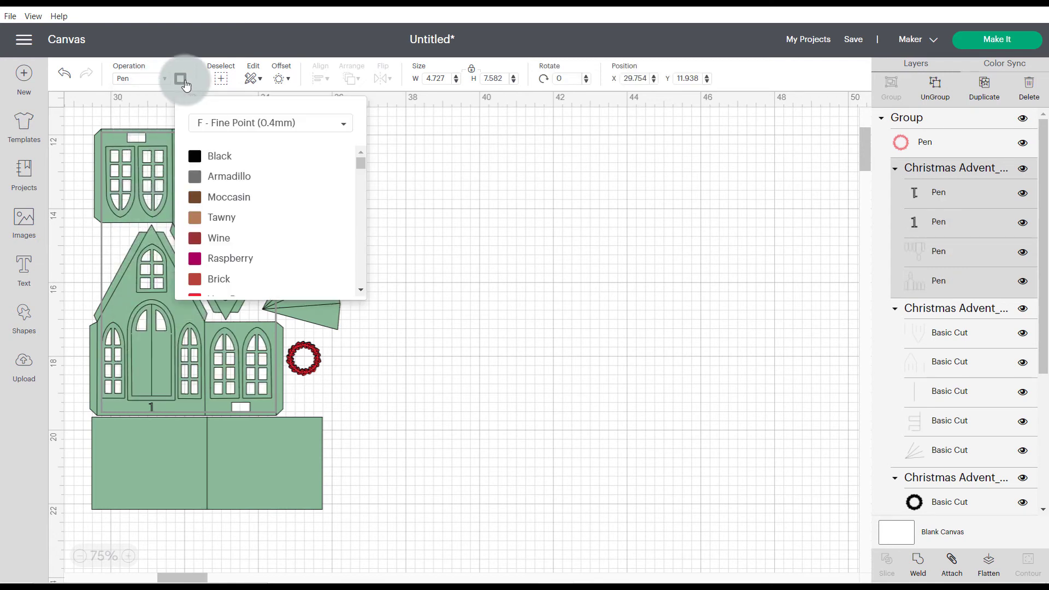
click(214, 180)
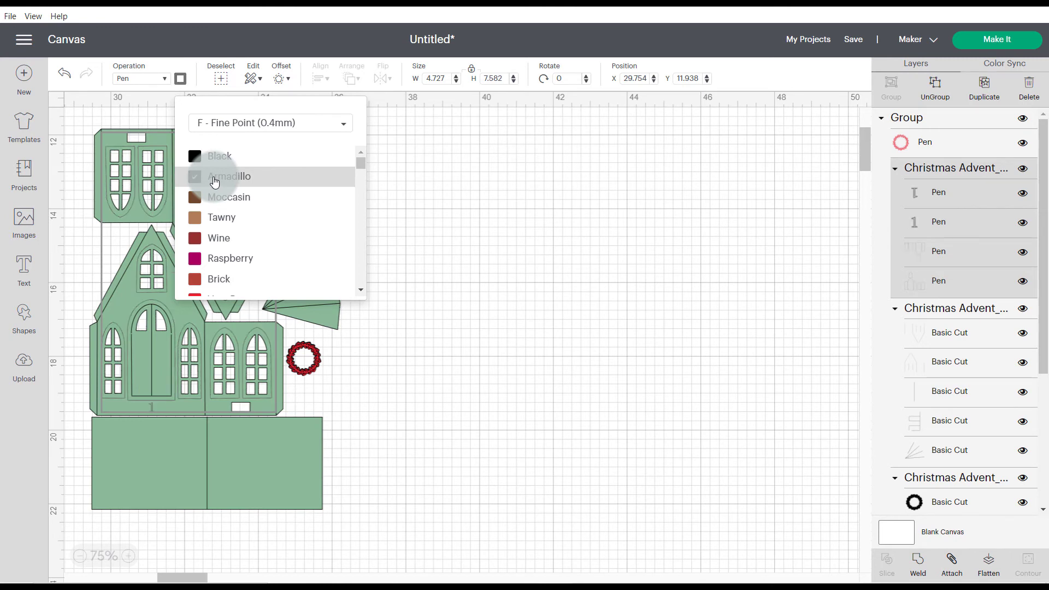
click(444, 198)
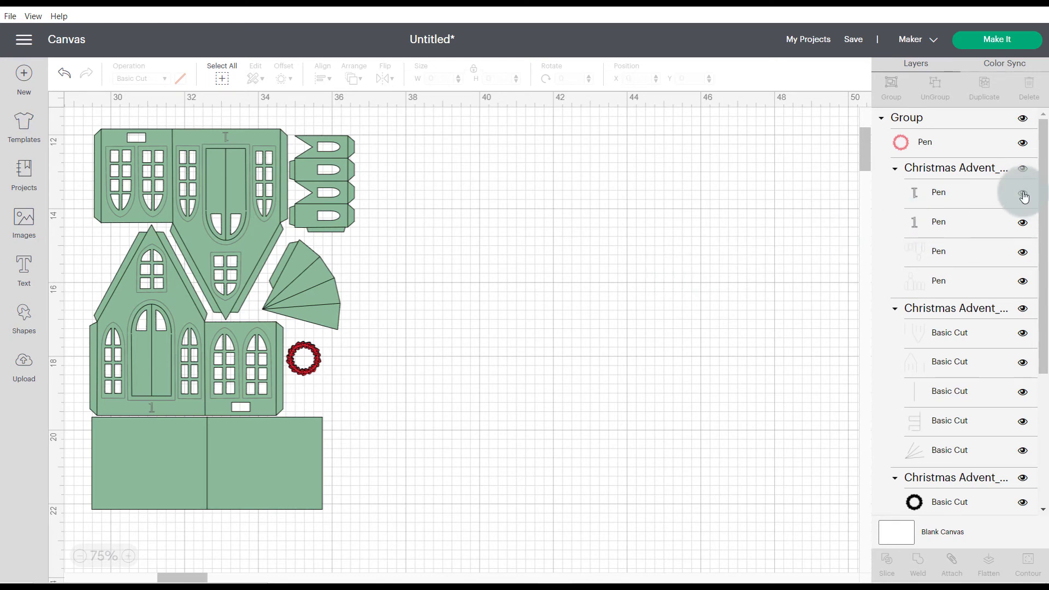
Step: Hide both number 1 layers on the house and show them again
click(1023, 194)
click(1022, 224)
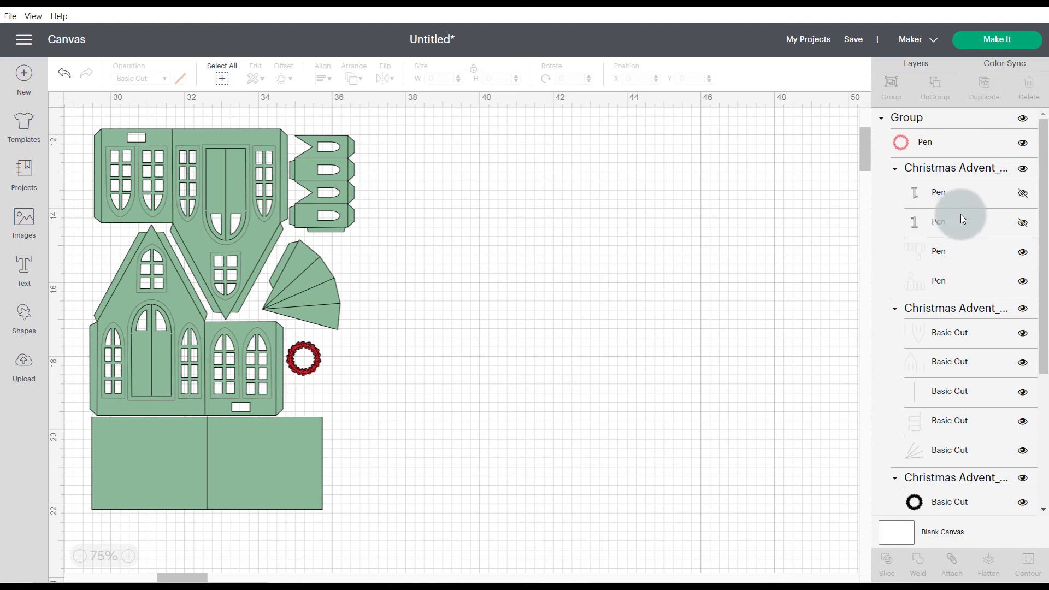
click(1022, 194)
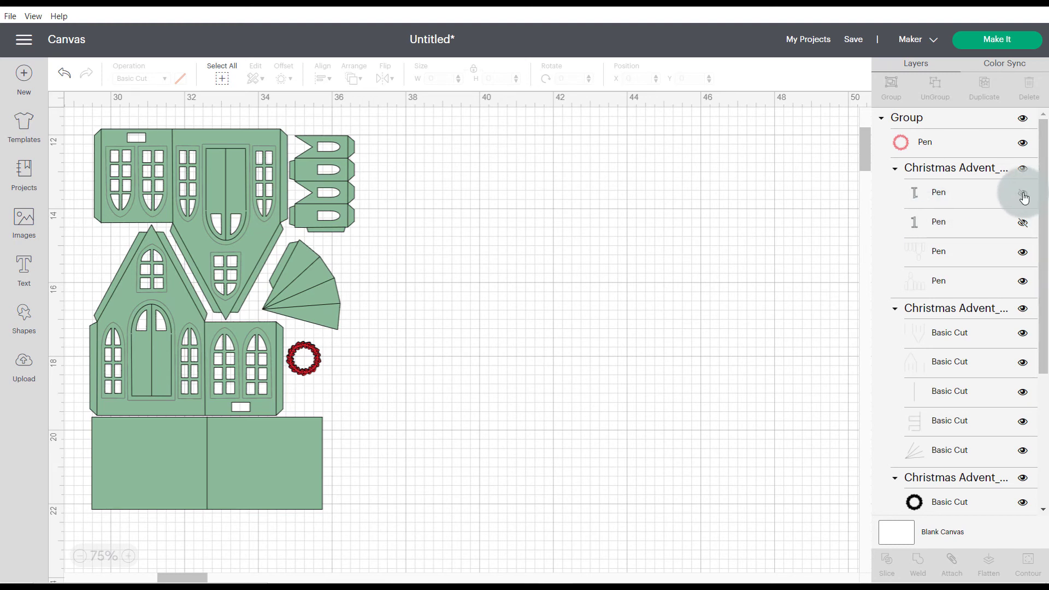
click(1023, 222)
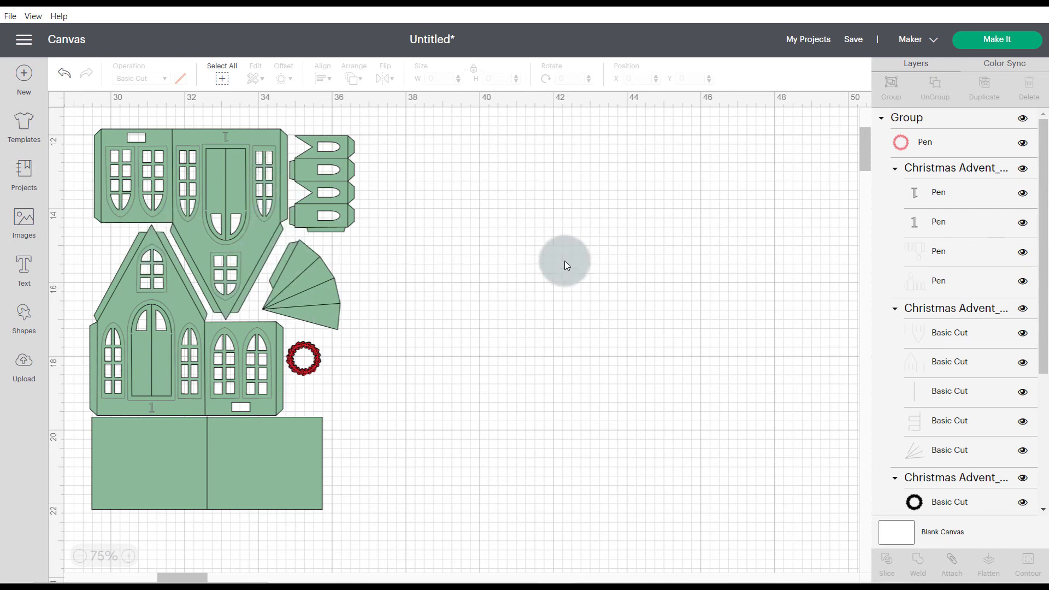
Step: Change house 1's group of five fold-line layers to the Score operation
click(937, 307)
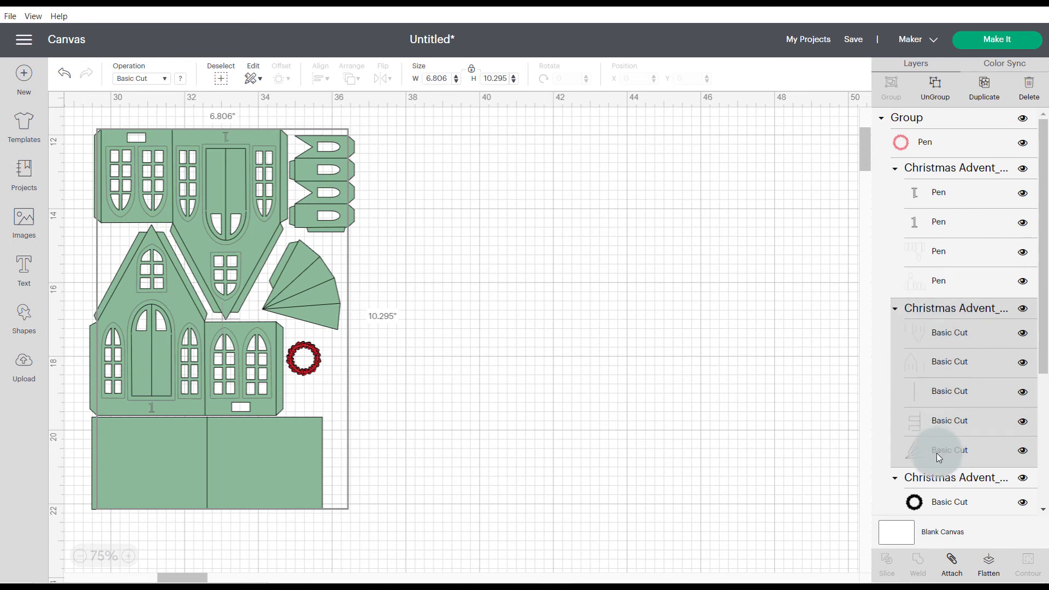
click(162, 80)
click(152, 231)
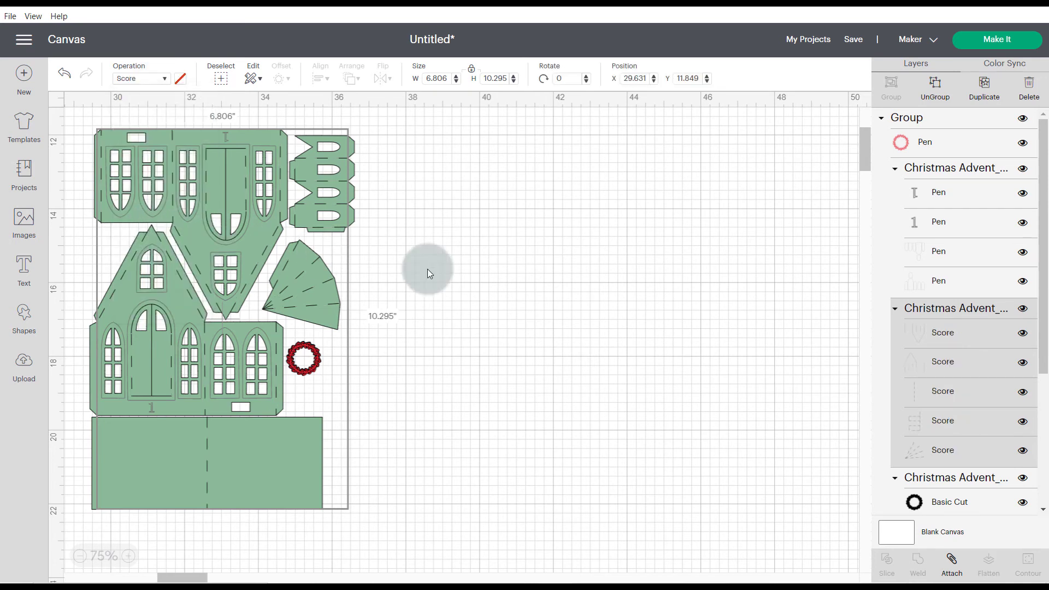
click(661, 320)
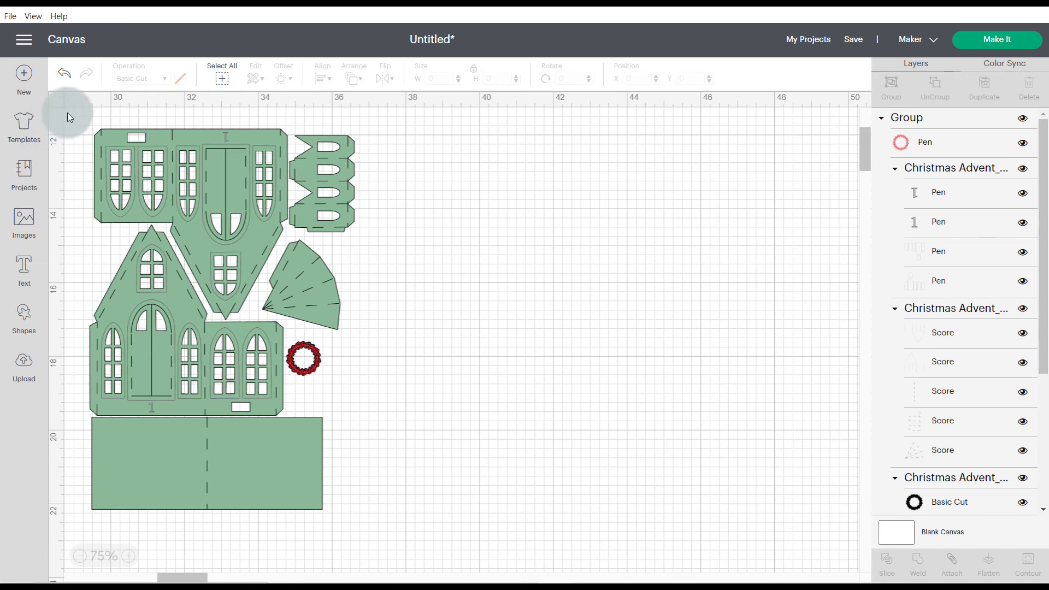
Step: Select all the house 1 pieces on the canvas and attach them together
drag(68, 113, 484, 318)
click(485, 318)
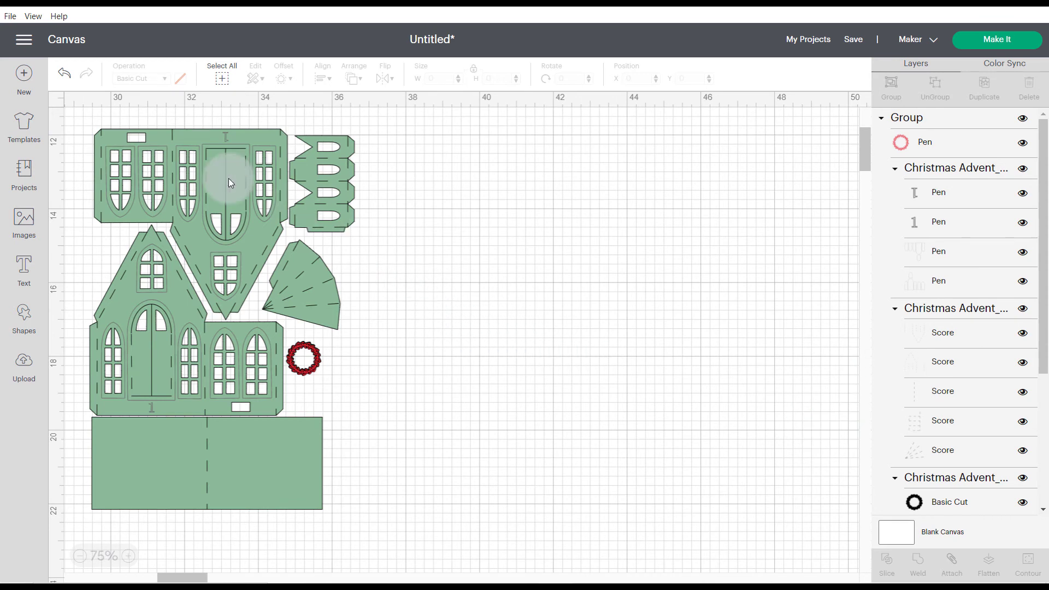
drag(70, 111, 391, 540)
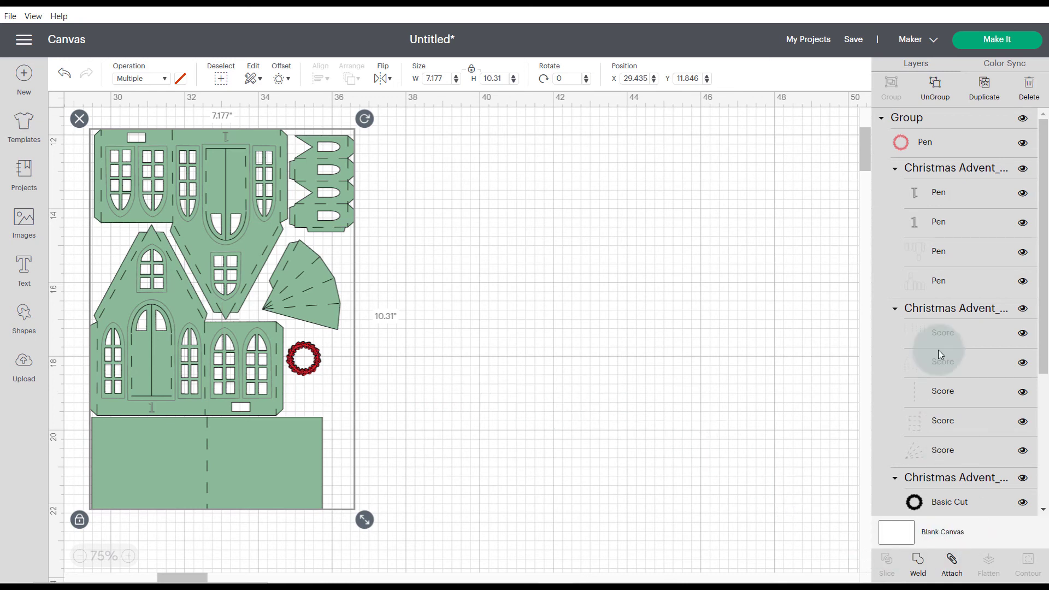
click(952, 562)
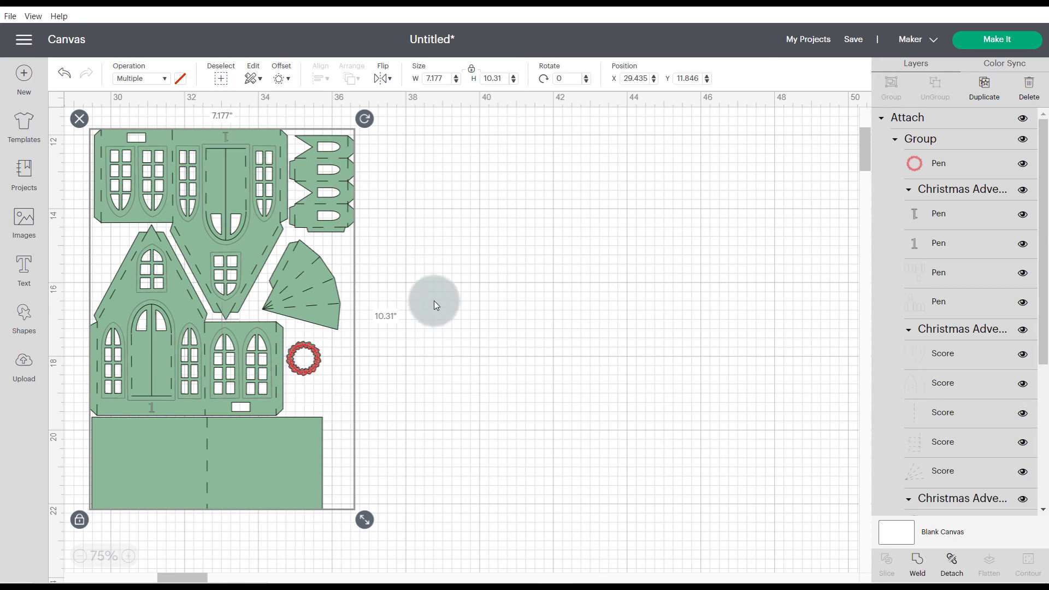
click(453, 266)
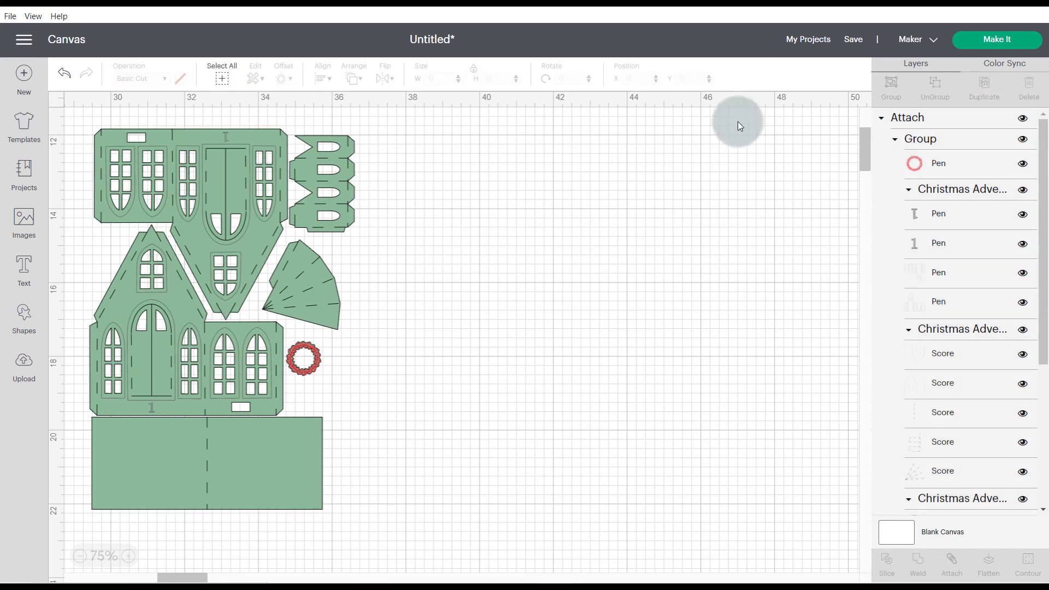
Step: Send house 1 to mat preparation and set the material size to 8.5 in x 11 in (Letter)
click(991, 41)
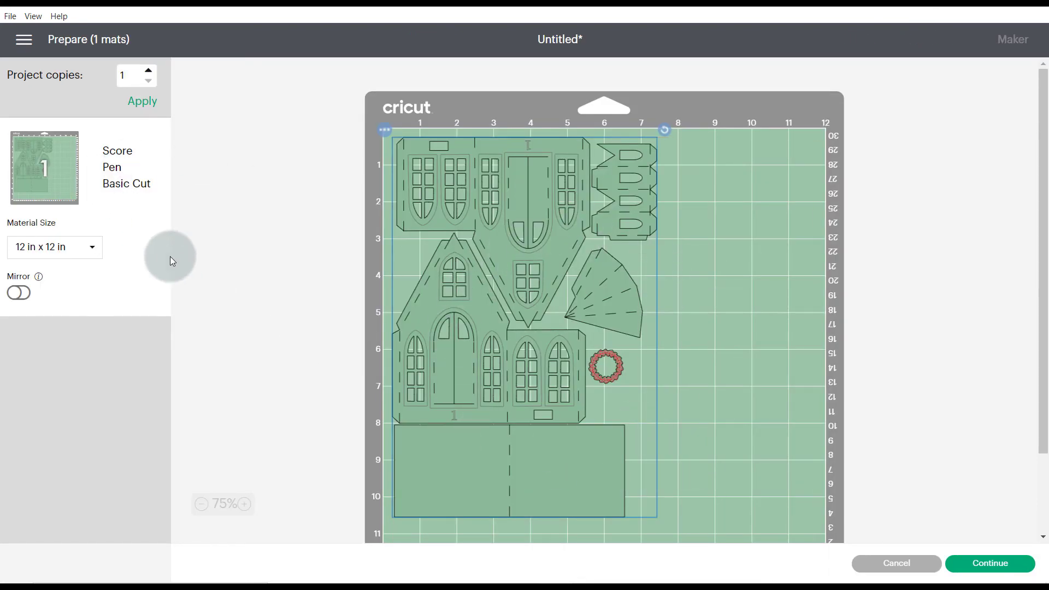
click(91, 252)
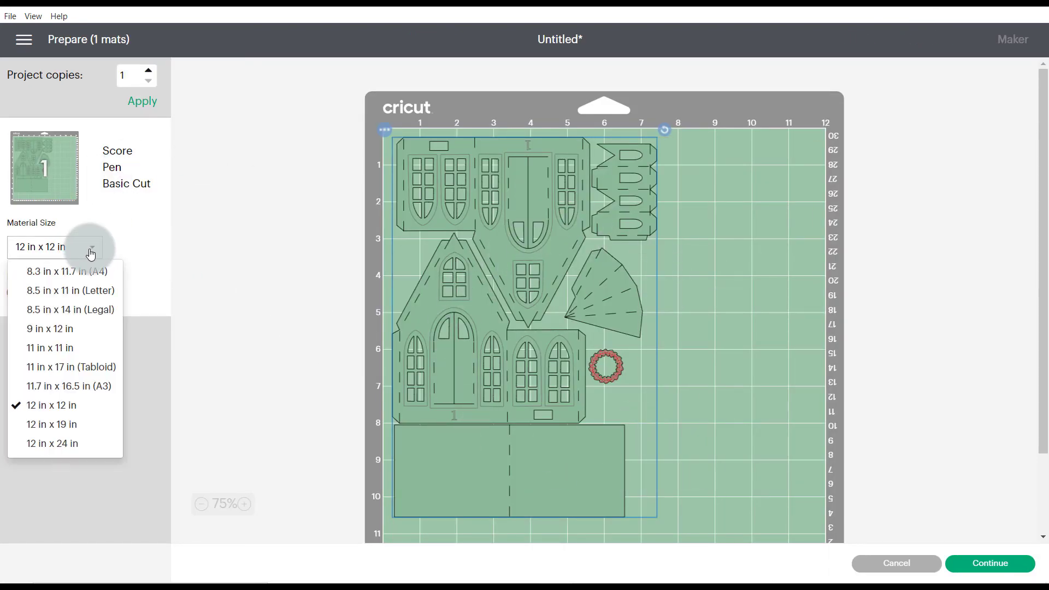
click(77, 291)
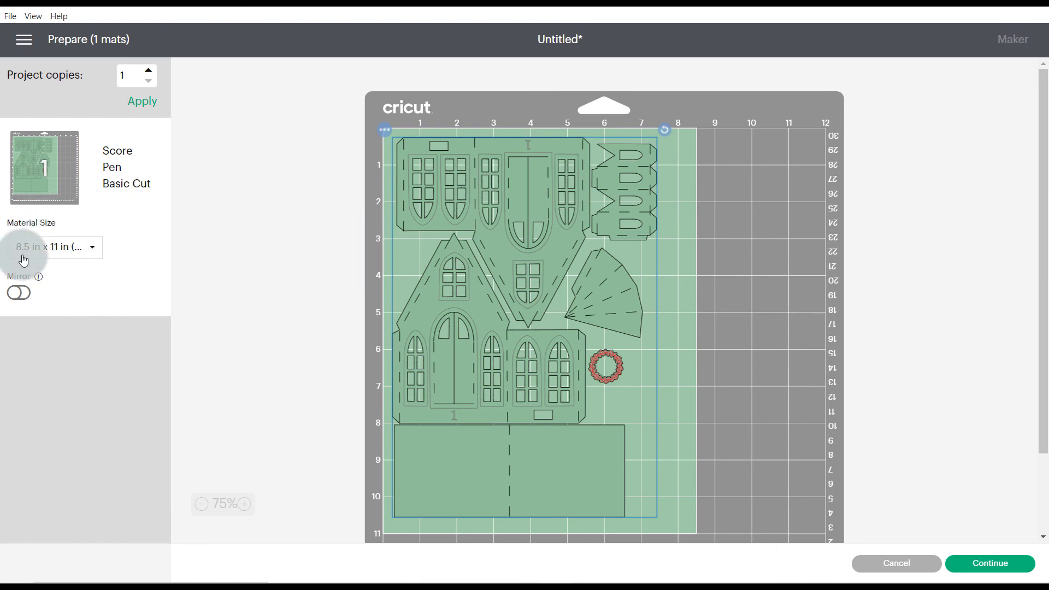
Step: Continue to the make stage, set the base material to Medium Cardstock – 80 lb (216 gsm) and the pressure to More
click(980, 563)
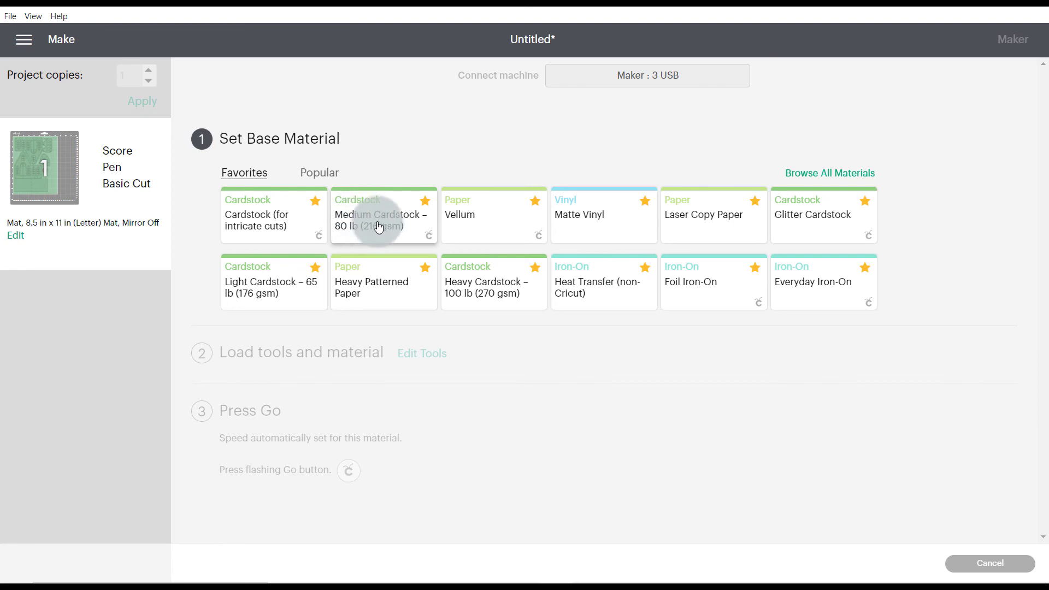
click(378, 226)
click(373, 200)
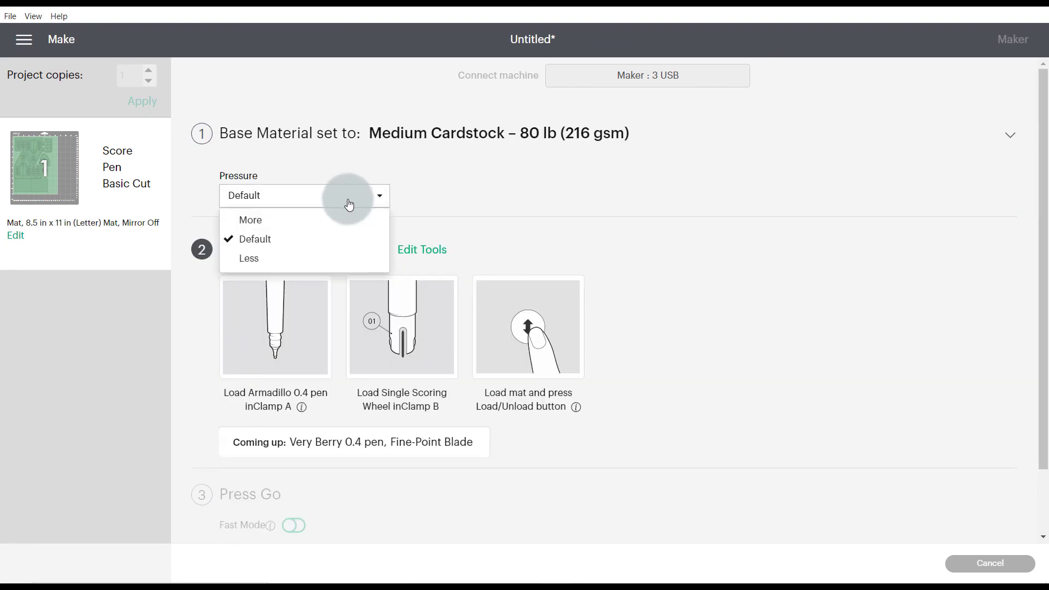
click(265, 219)
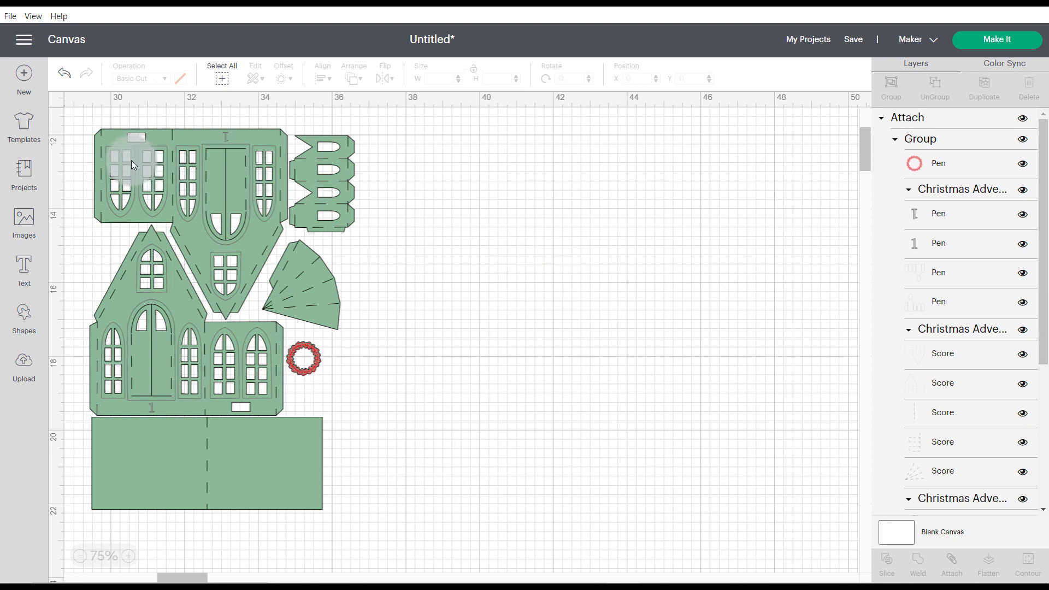
Step: Enlarge the attached house 1 design on the canvas and set its height to 11.5 inches
click(208, 165)
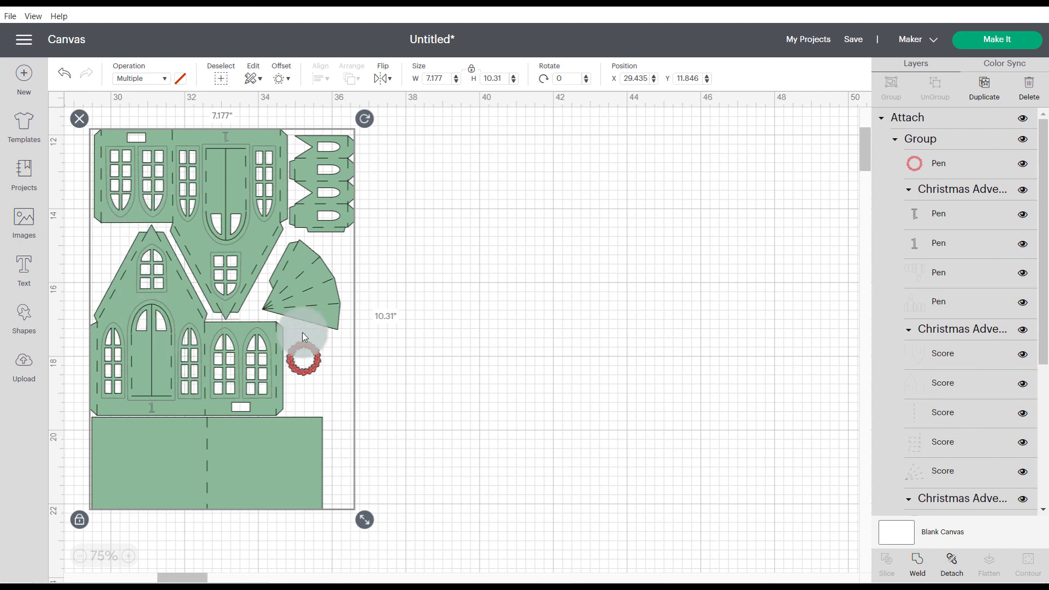
mouse_move(365, 519)
mouse_down()
mouse_move(412, 549)
mouse_move(355, 522)
mouse_move(368, 532)
mouse_move(405, 555)
mouse_move(355, 510)
mouse_move(385, 550)
mouse_move(360, 516)
mouse_move(372, 515)
mouse_move(411, 570)
mouse_move(293, 489)
mouse_move(422, 572)
mouse_move(362, 532)
mouse_up()
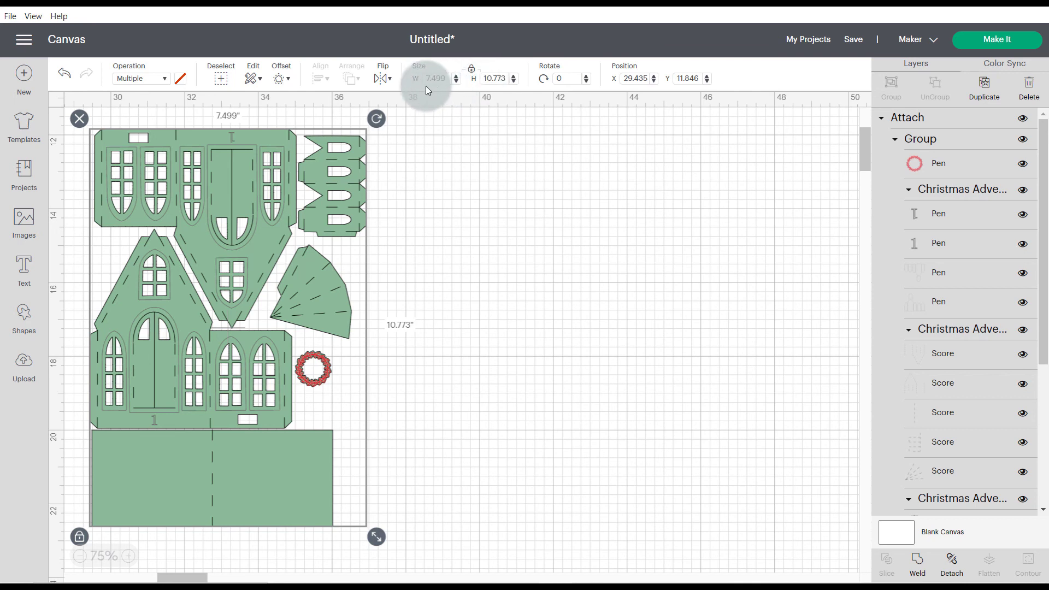
click(486, 78)
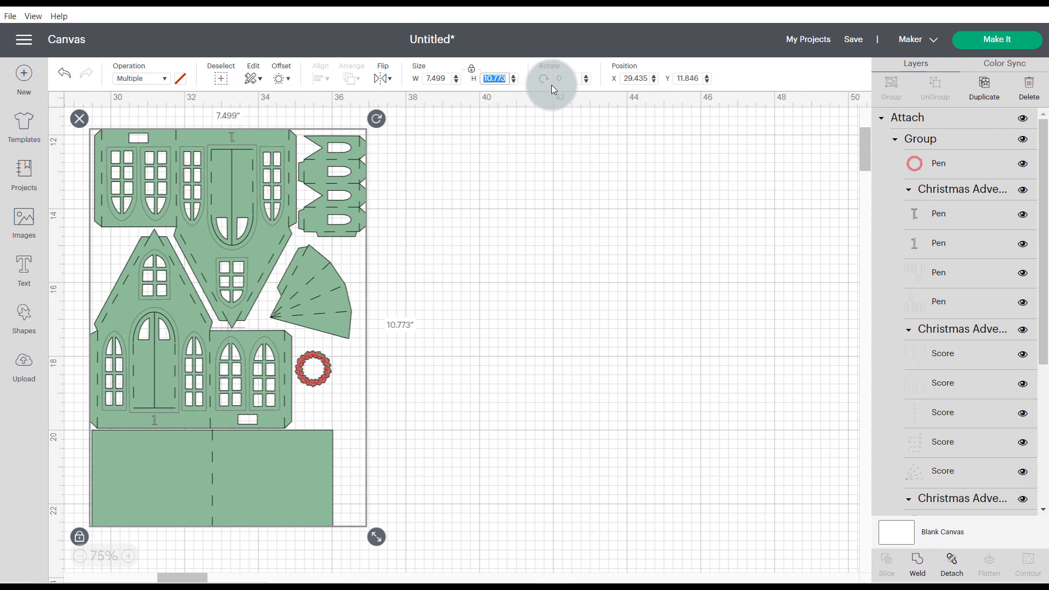
text(11.5)
key(Return)
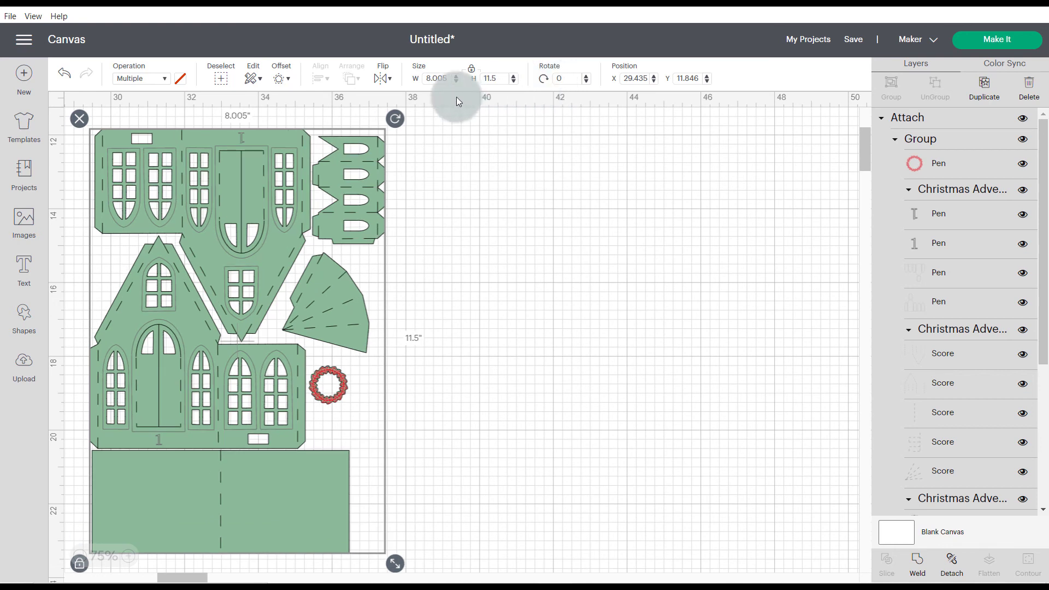